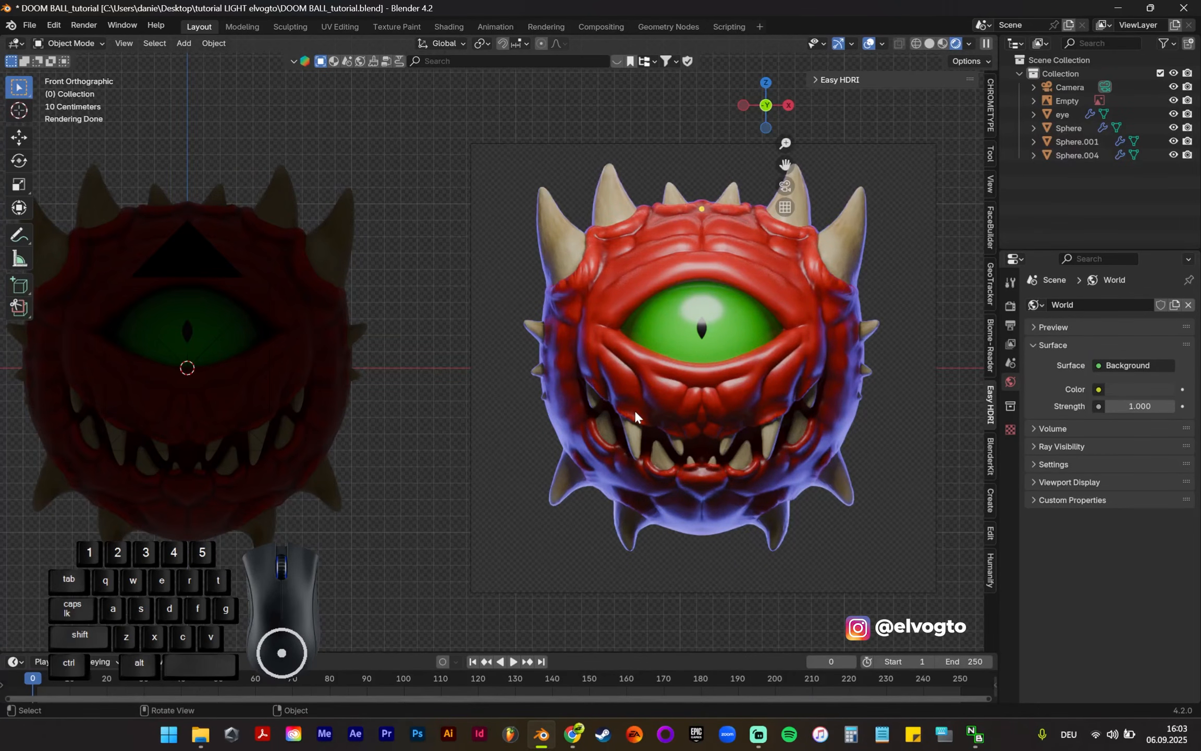
Step: Add an area light to the scene at the creature's centre
shift+middle_drag(504, 458, 661, 378)
scroll(855, 392, down, 2)
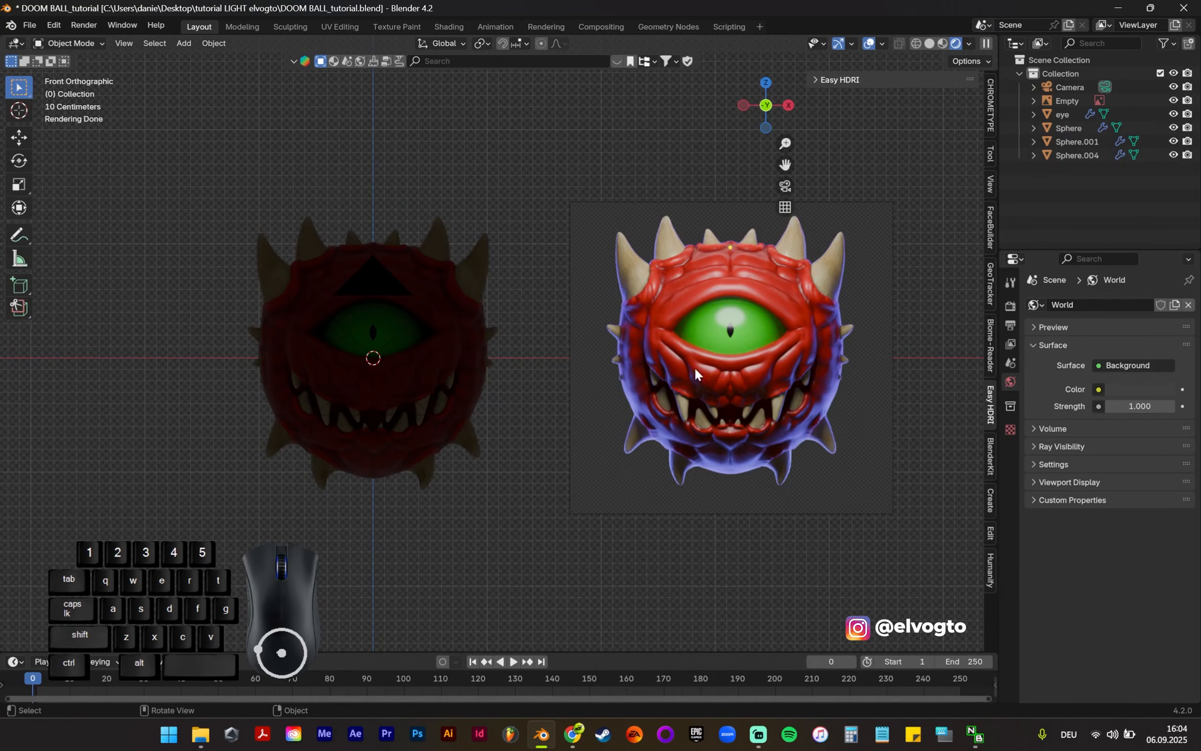
scroll(303, 425, up, 3)
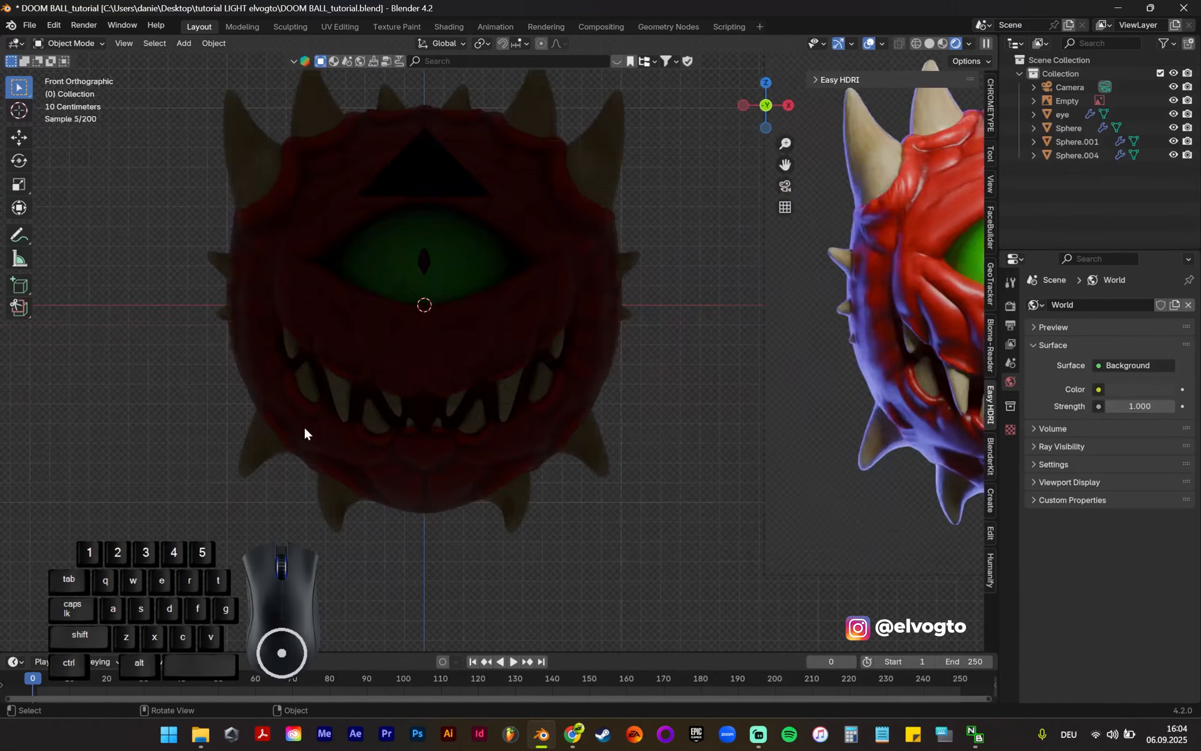
scroll(473, 401, down, 2)
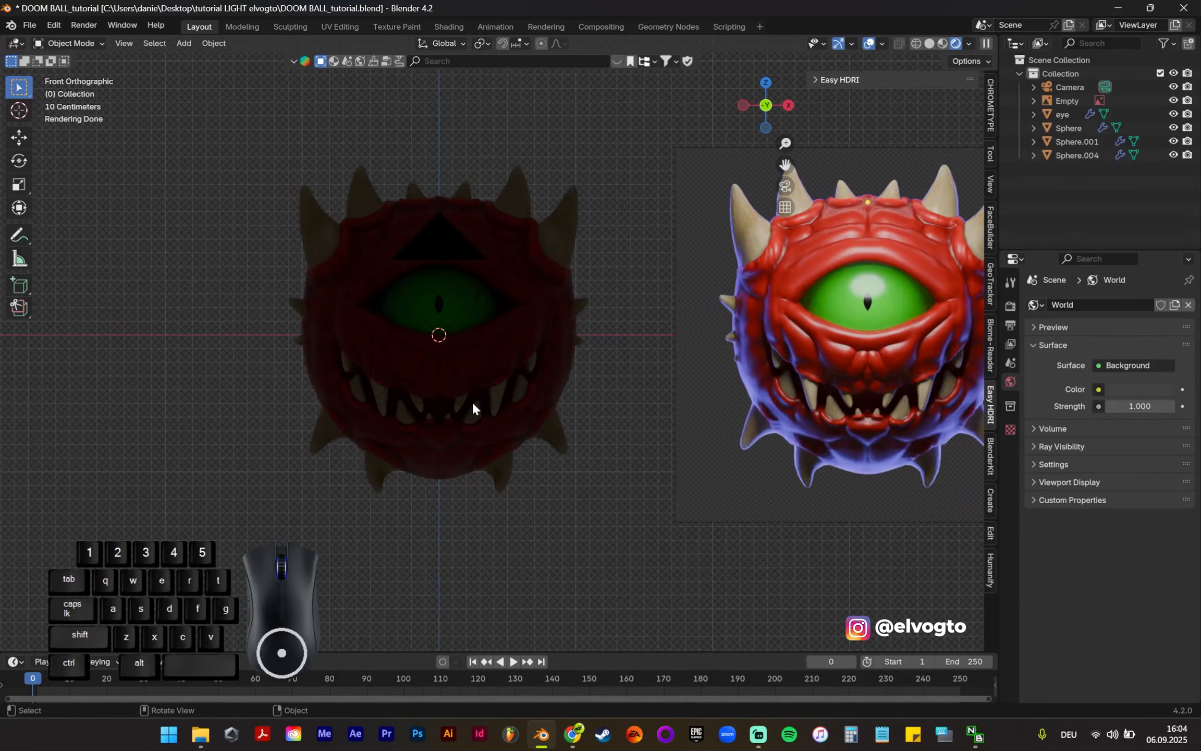
shift+middle_drag(697, 422, 615, 439)
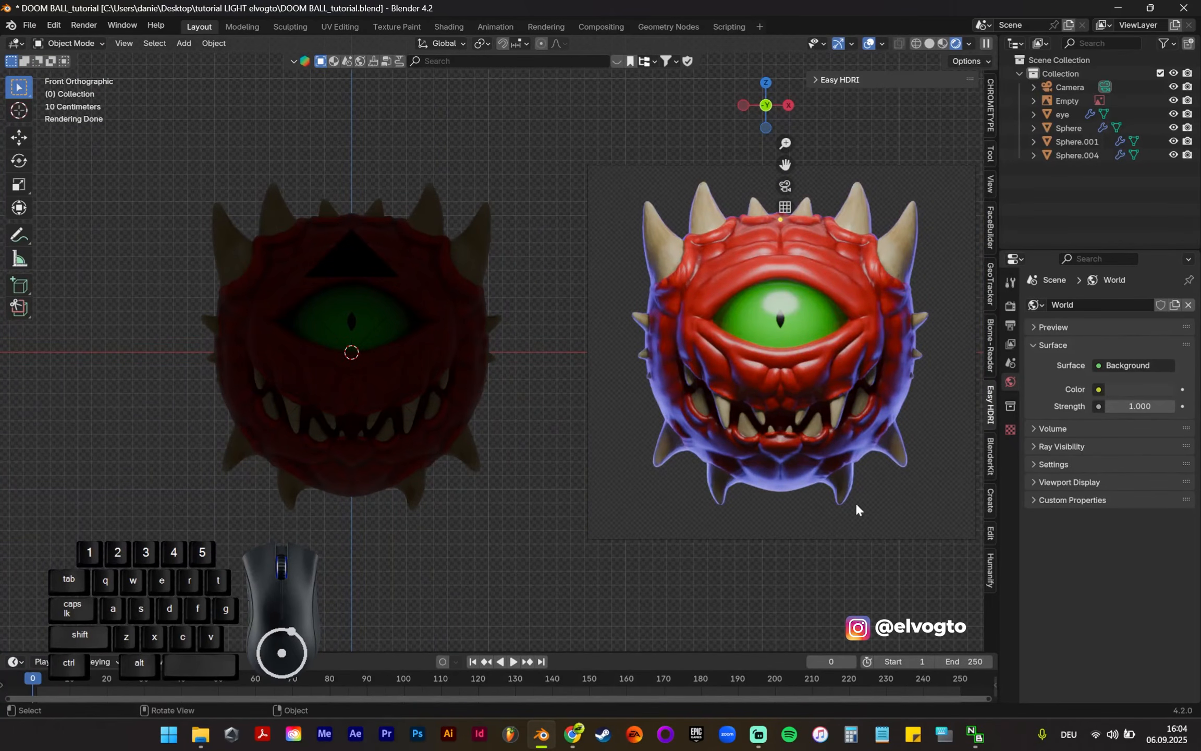
shift+middle_drag(469, 521, 592, 502)
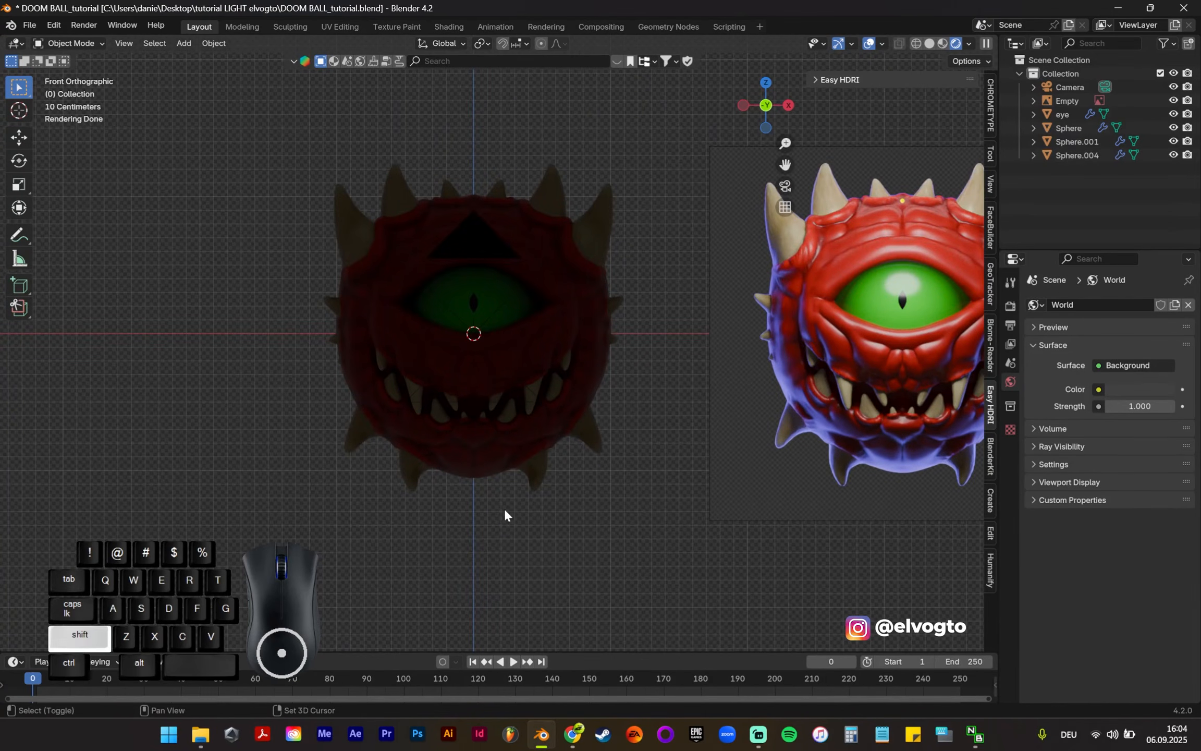
key(shift+a)
mouse_move(505, 511)
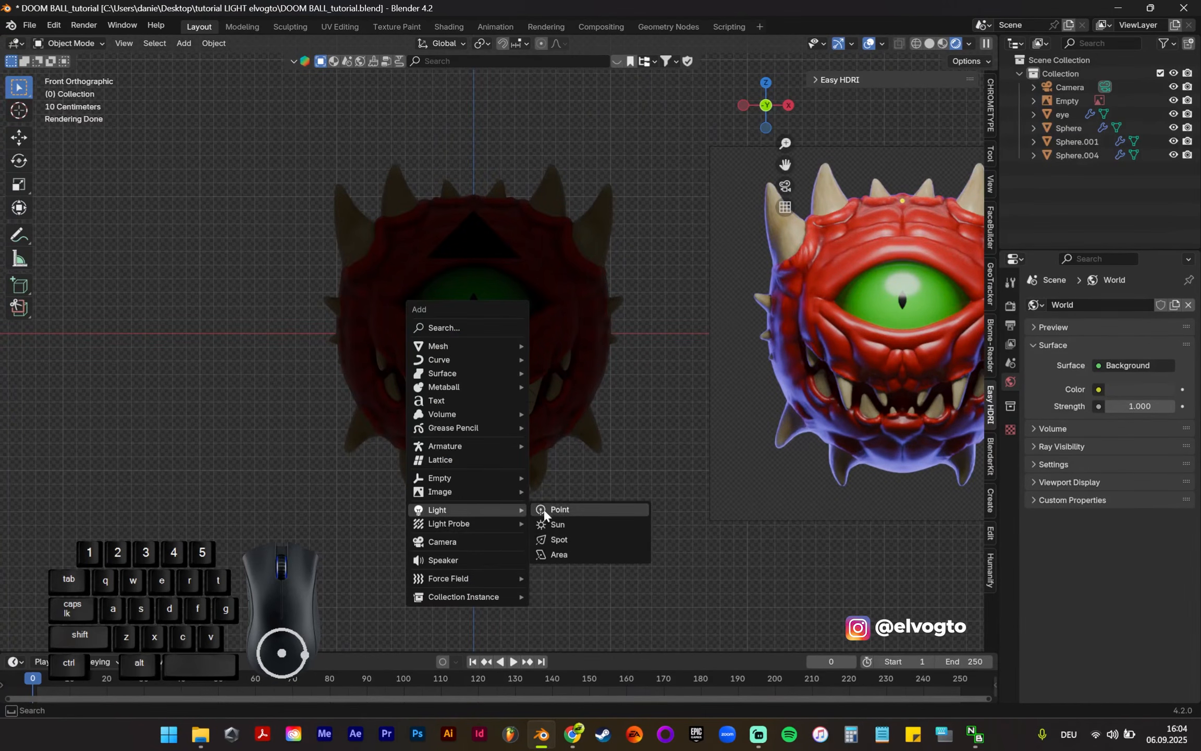
click(577, 556)
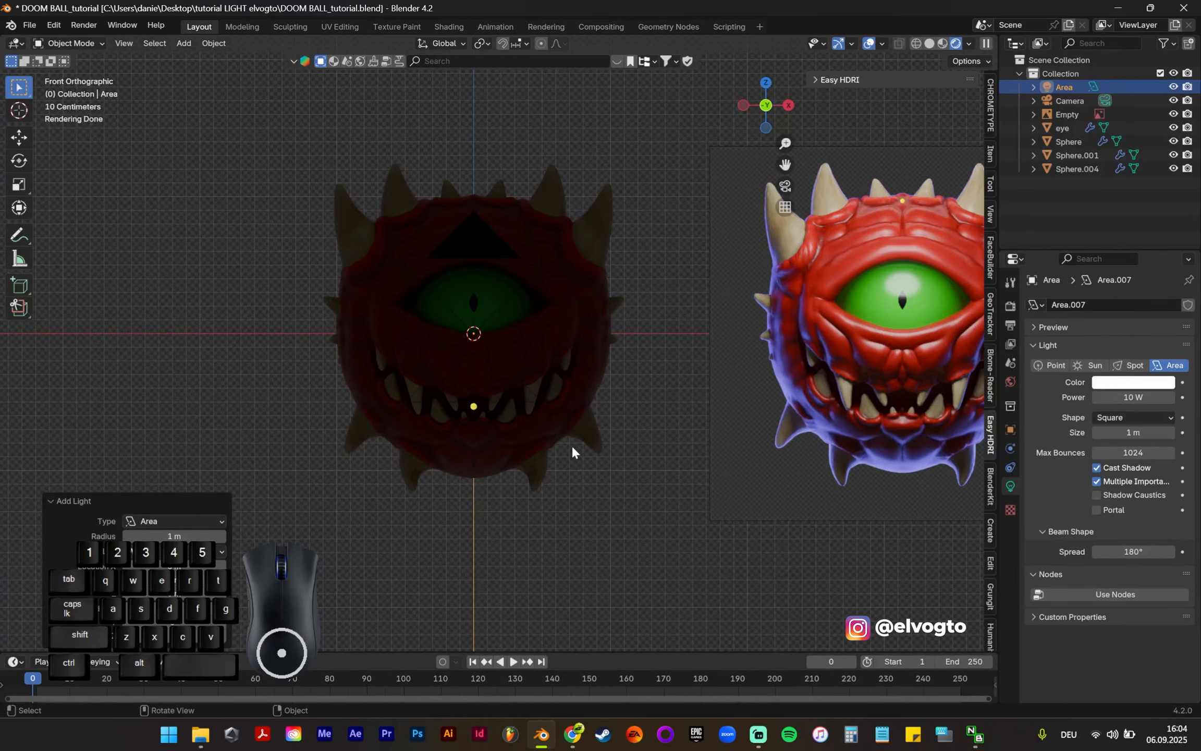
Step: Move the area light about 1.6 m down along the Z axis, placing it below the creature
shift+middle_drag(520, 447, 593, 431)
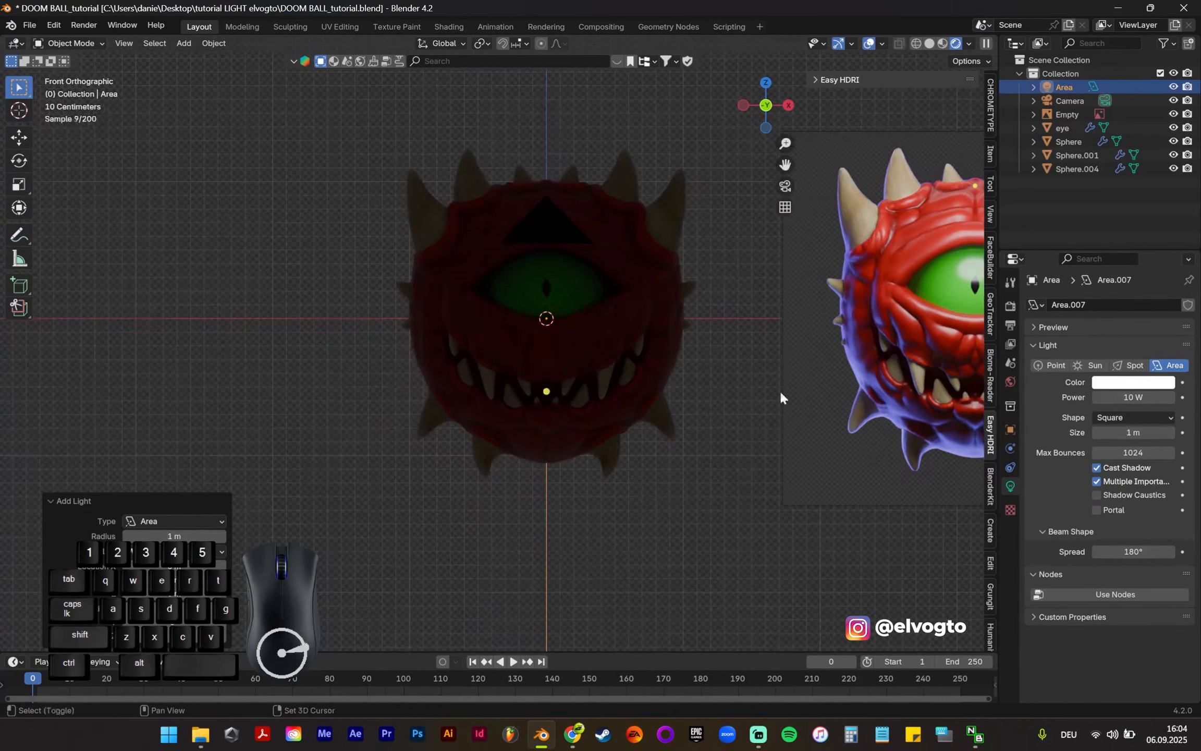
click(1068, 88)
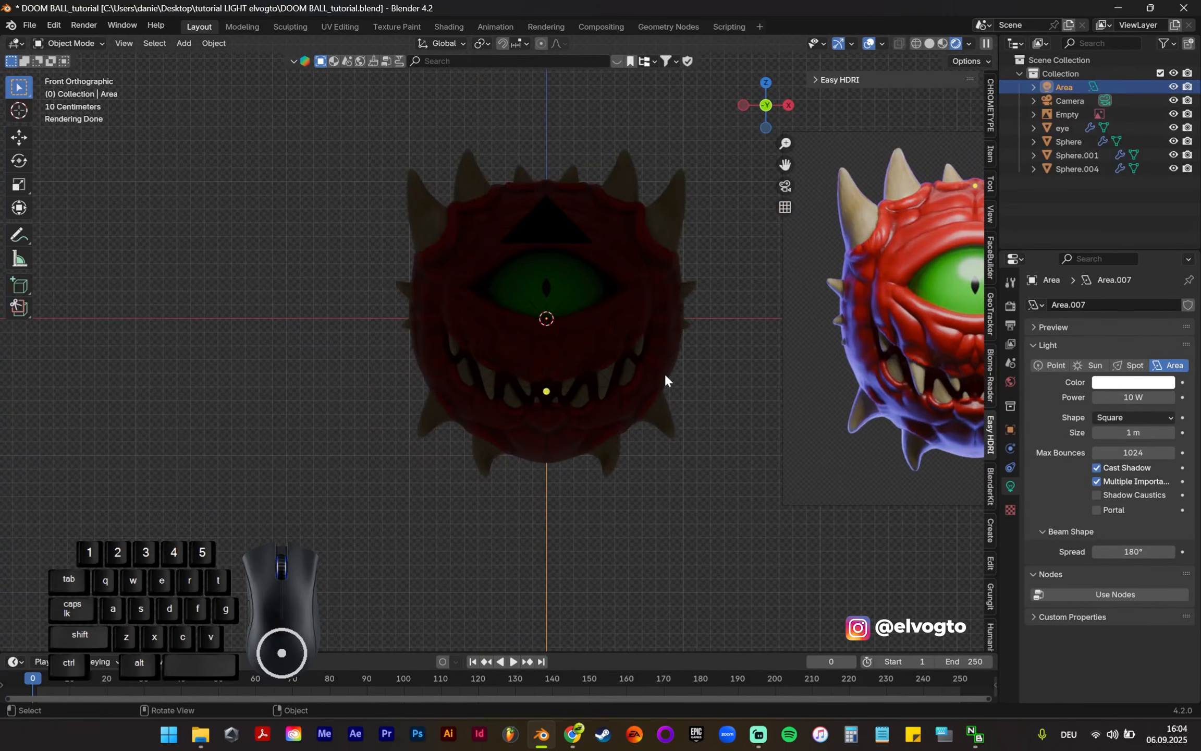
key(g)
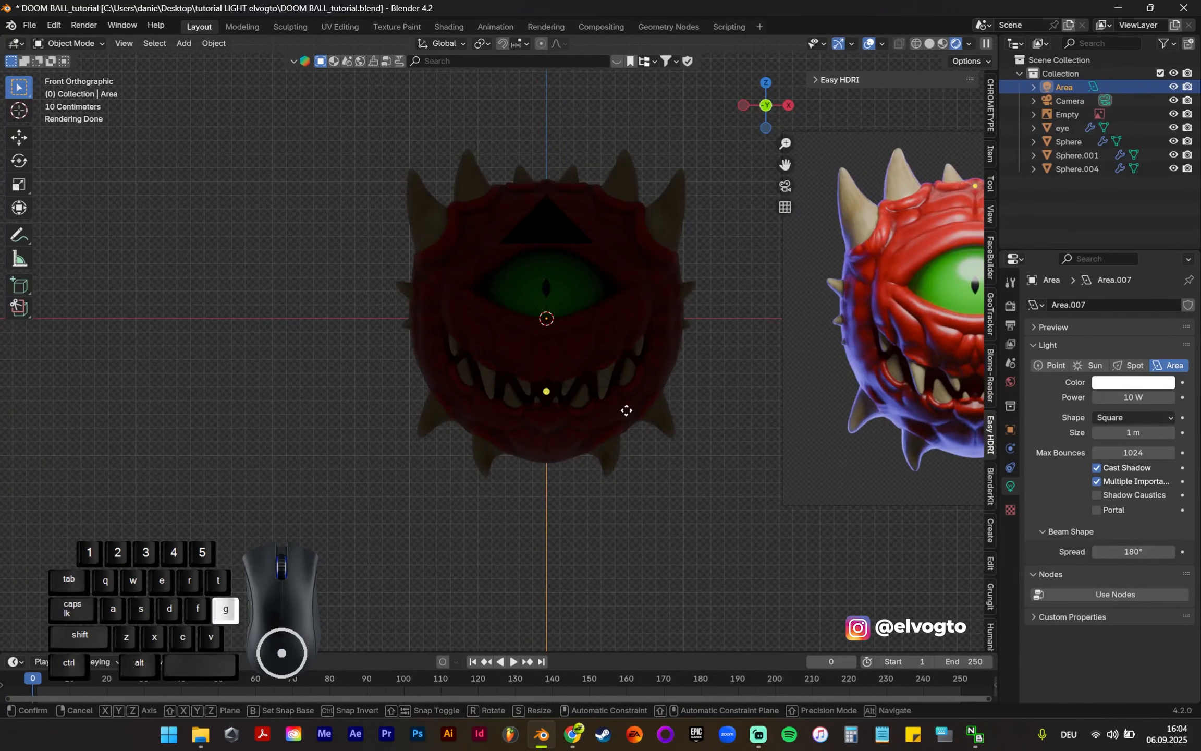
key(z)
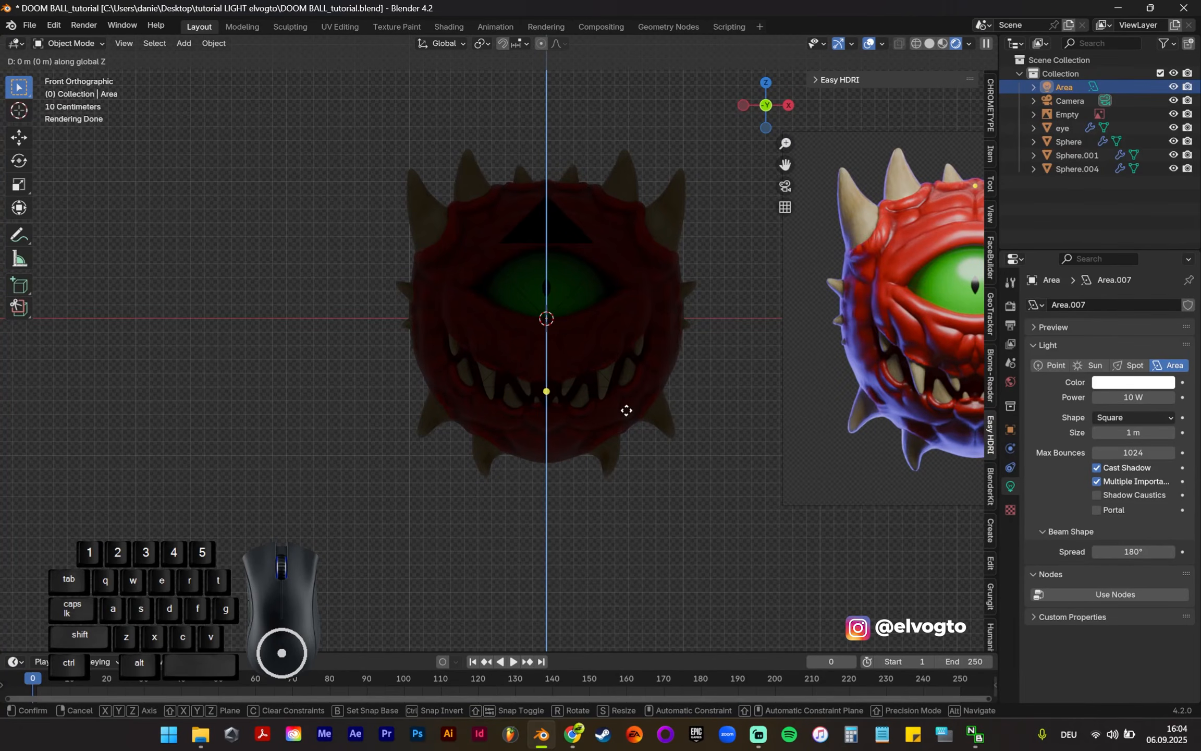
click(638, 620)
Step: Rotate the area light 180° around the X axis so it points up at the creature
scroll(570, 605, up, 3)
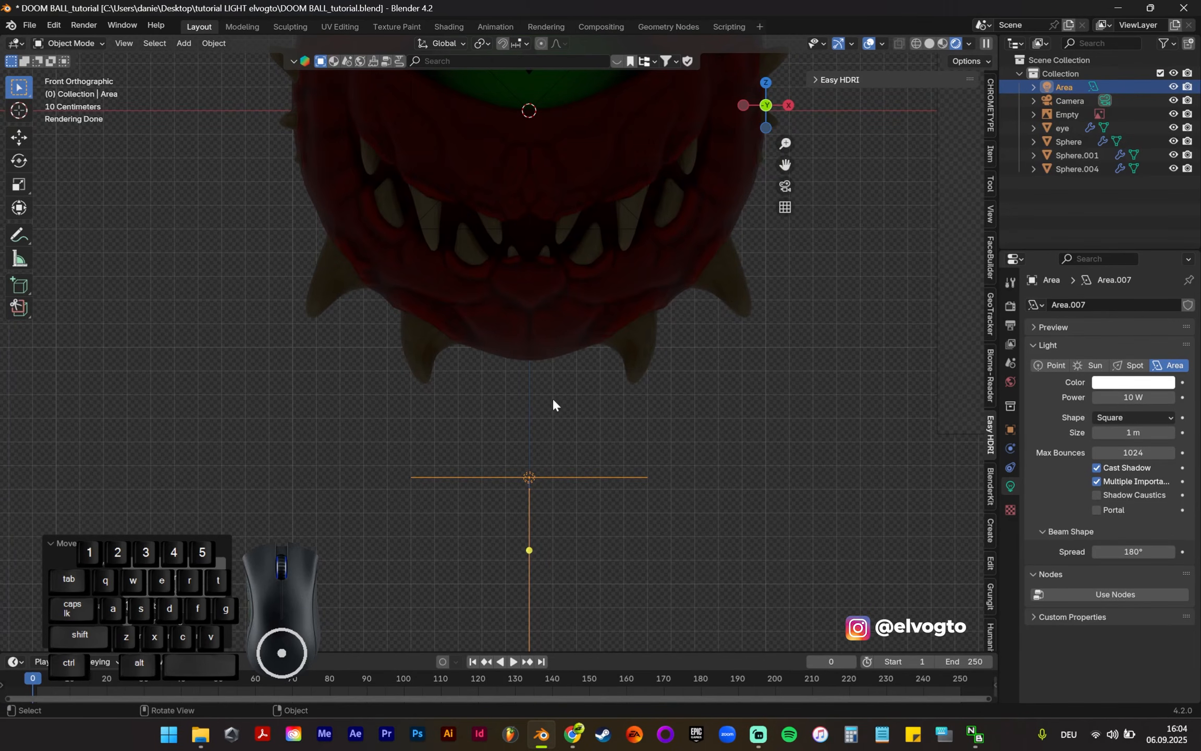
key(r)
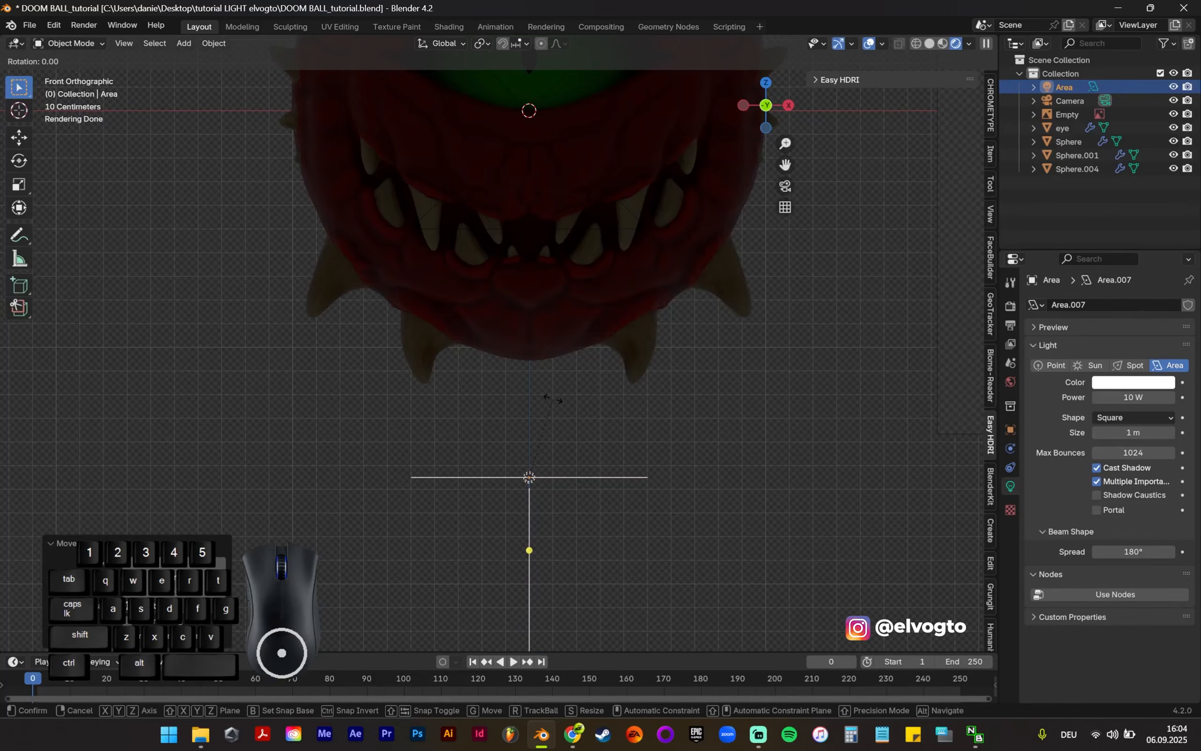
key(x)
text(180)
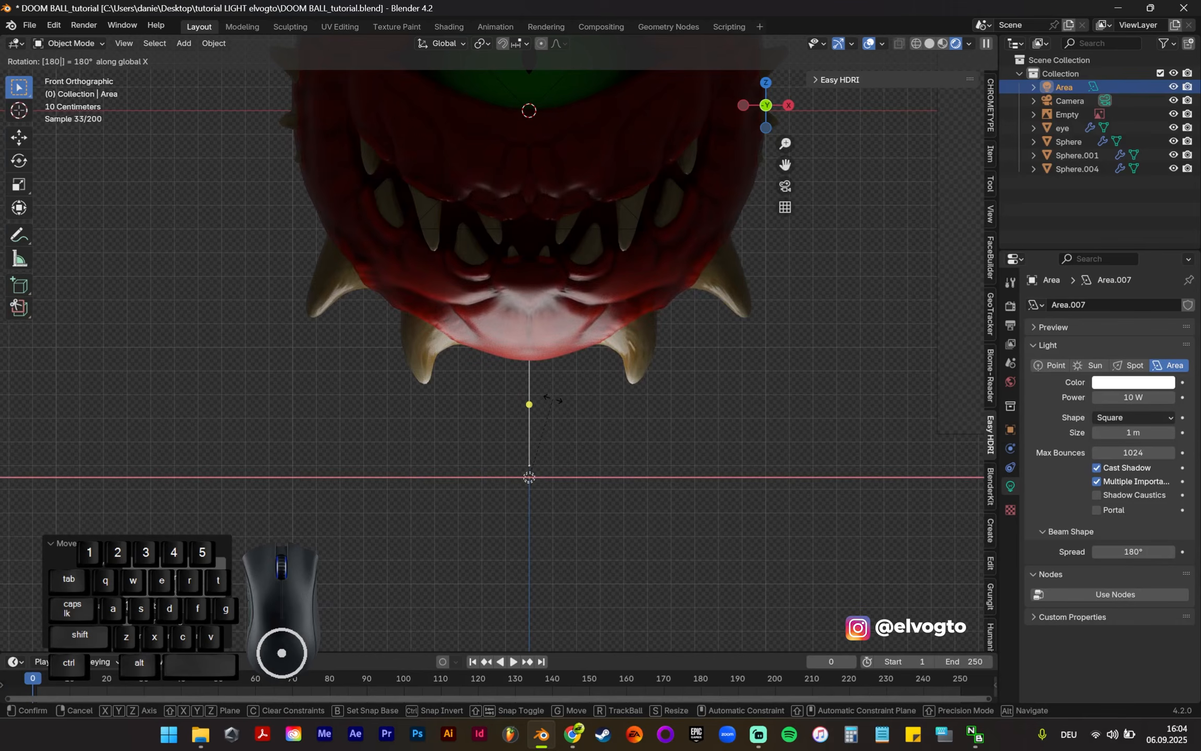
key(Return)
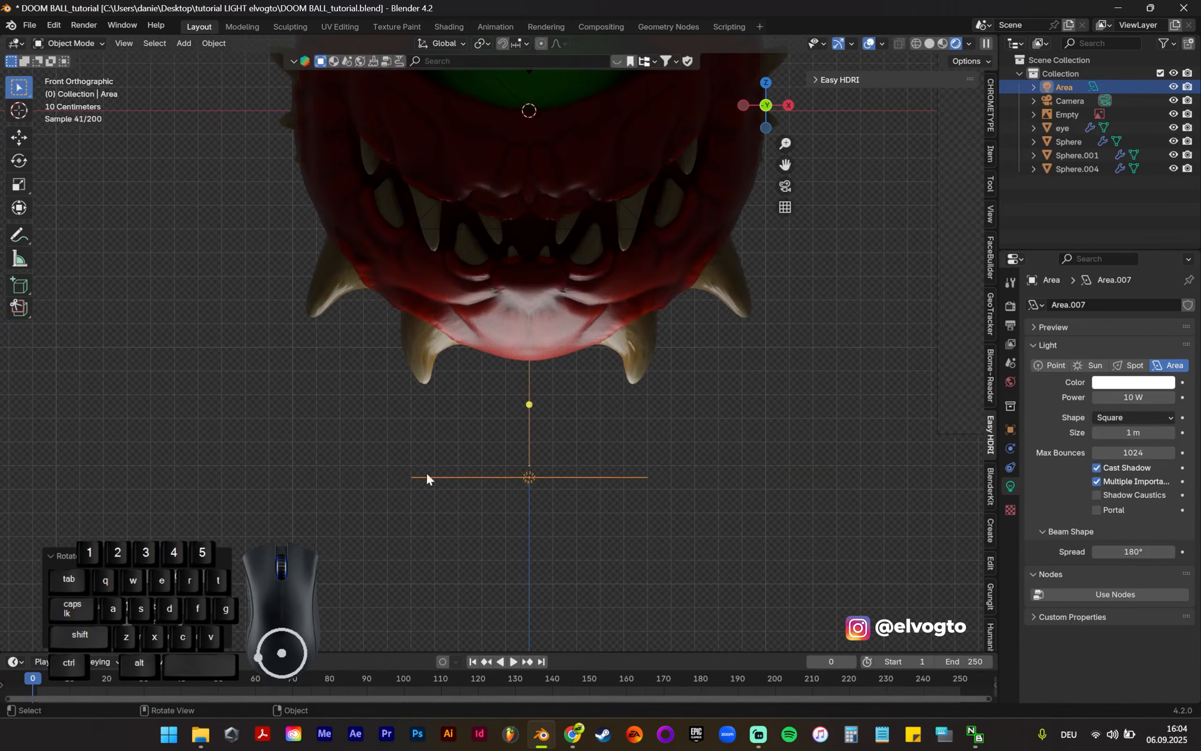
Step: Scale the area light up to about 1.5 times its size and set its power to 300 W
scroll(459, 506, down, 3)
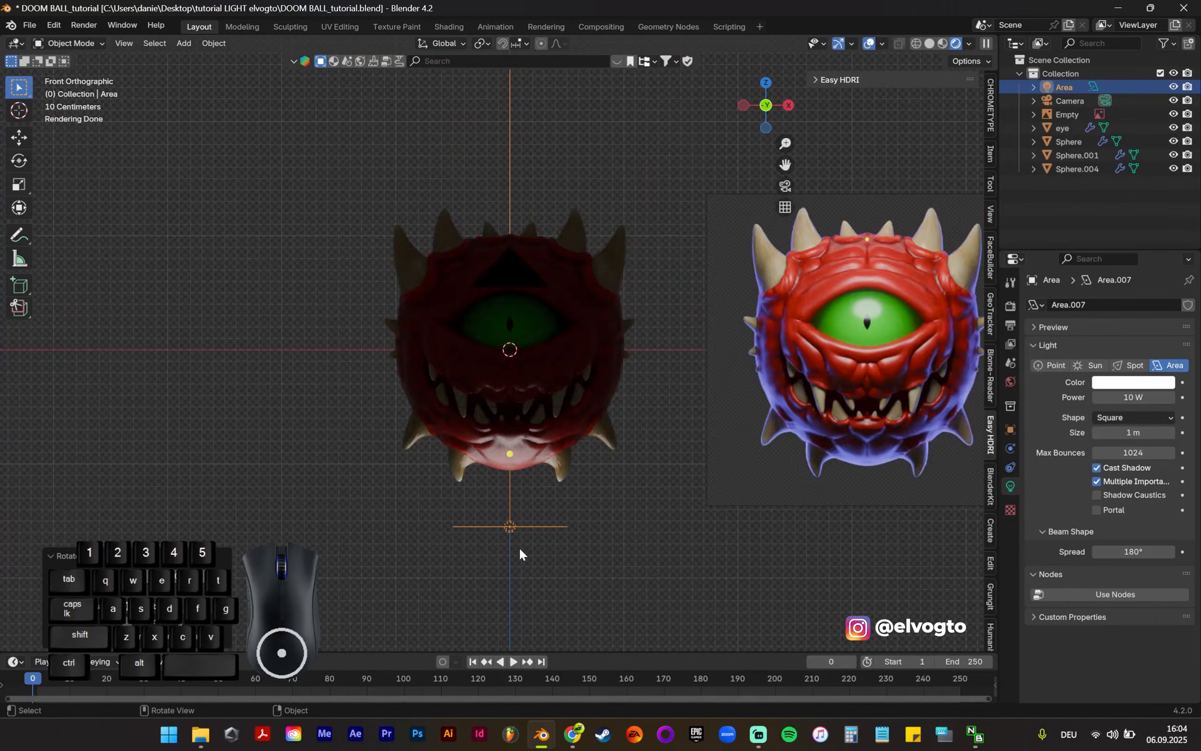
key(s)
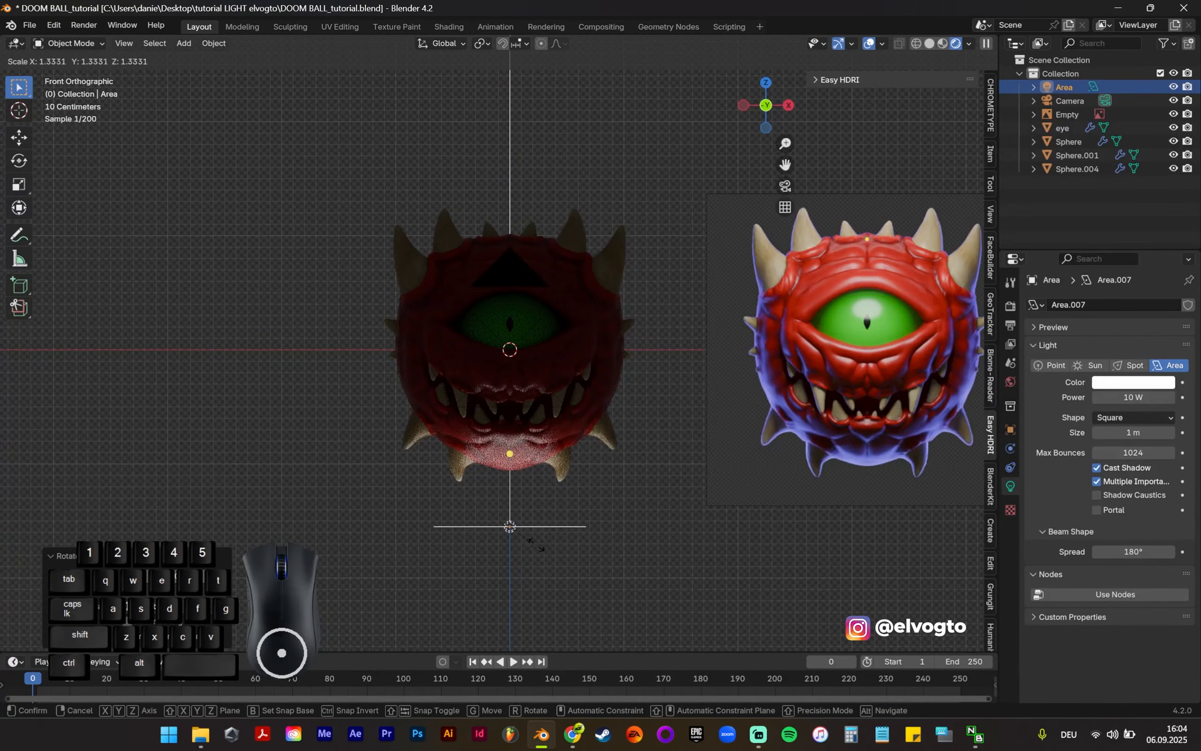
click(544, 542)
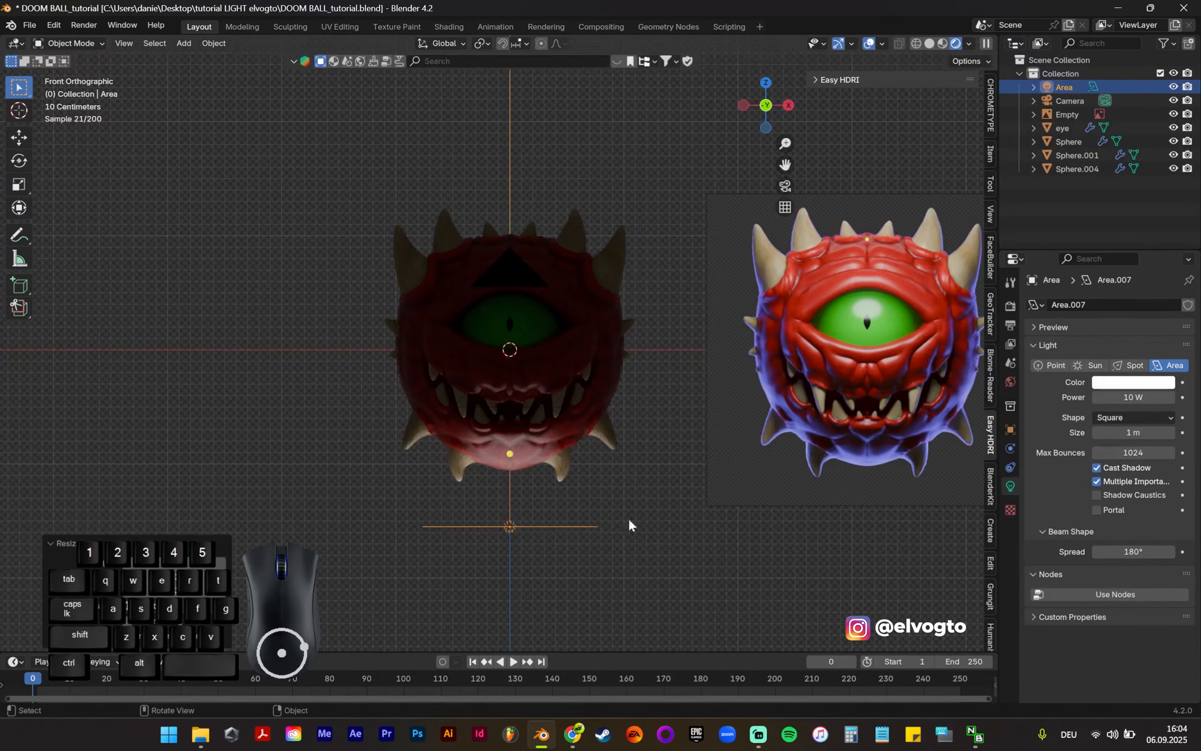
click(1127, 398)
text(300)
key(Return)
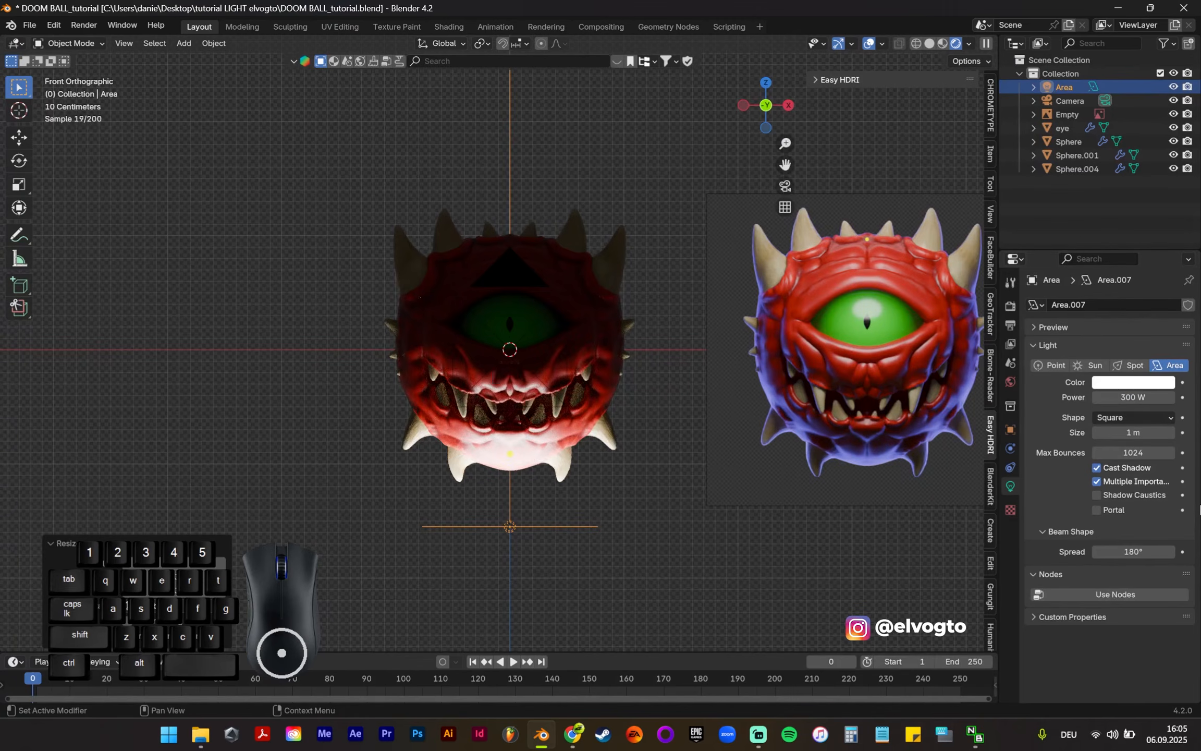
Step: Enlarge the area light about 1.6 times and move it over 1 m along the Y axis toward the creature's back
key(s)
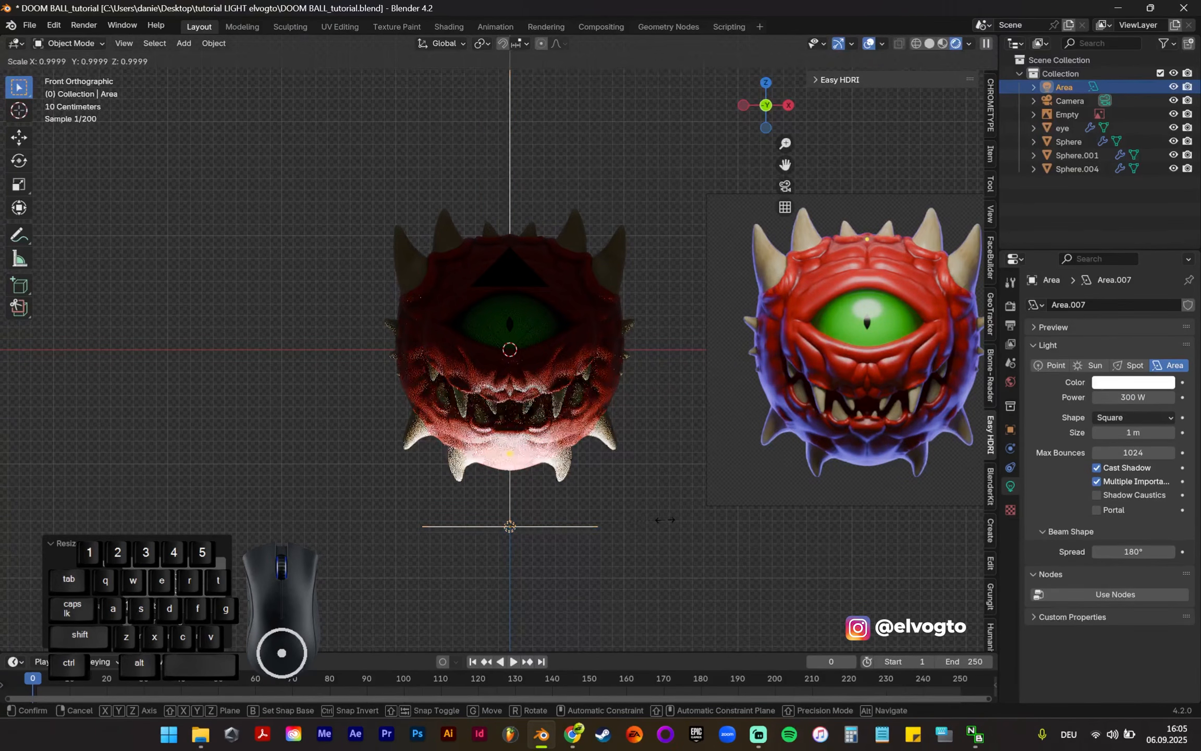
click(755, 493)
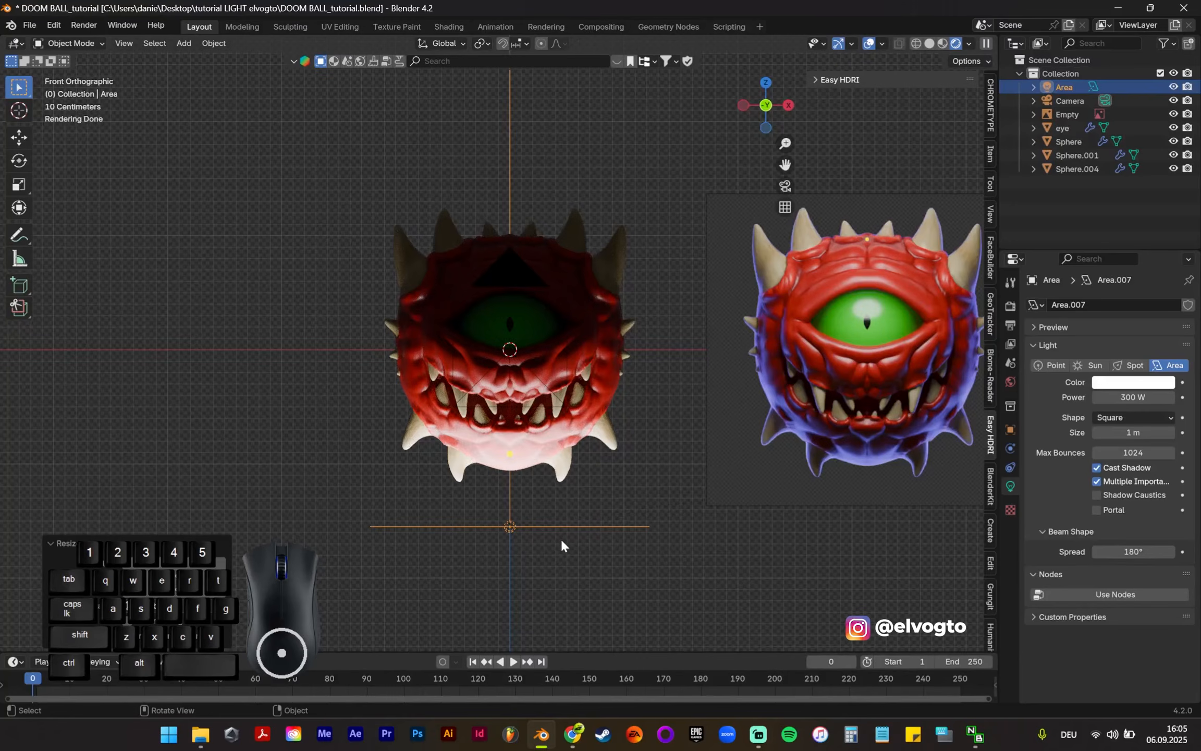
middle_drag(572, 523, 673, 533)
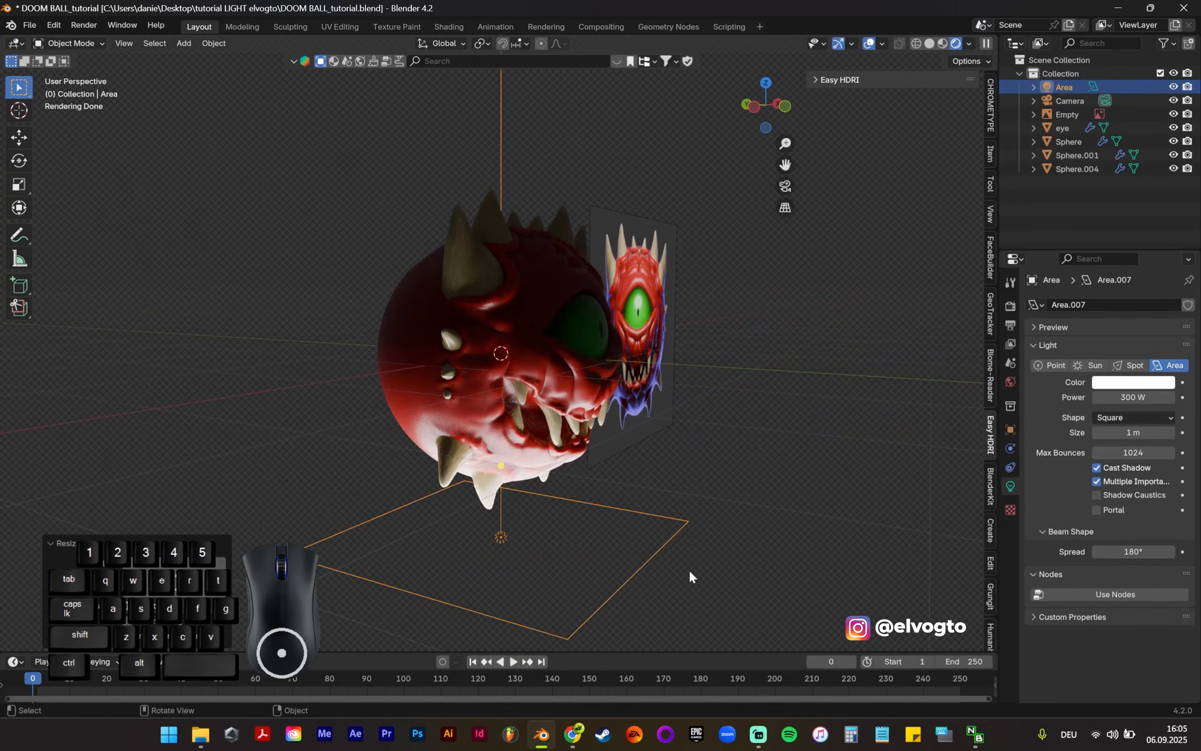
key(g)
key(y)
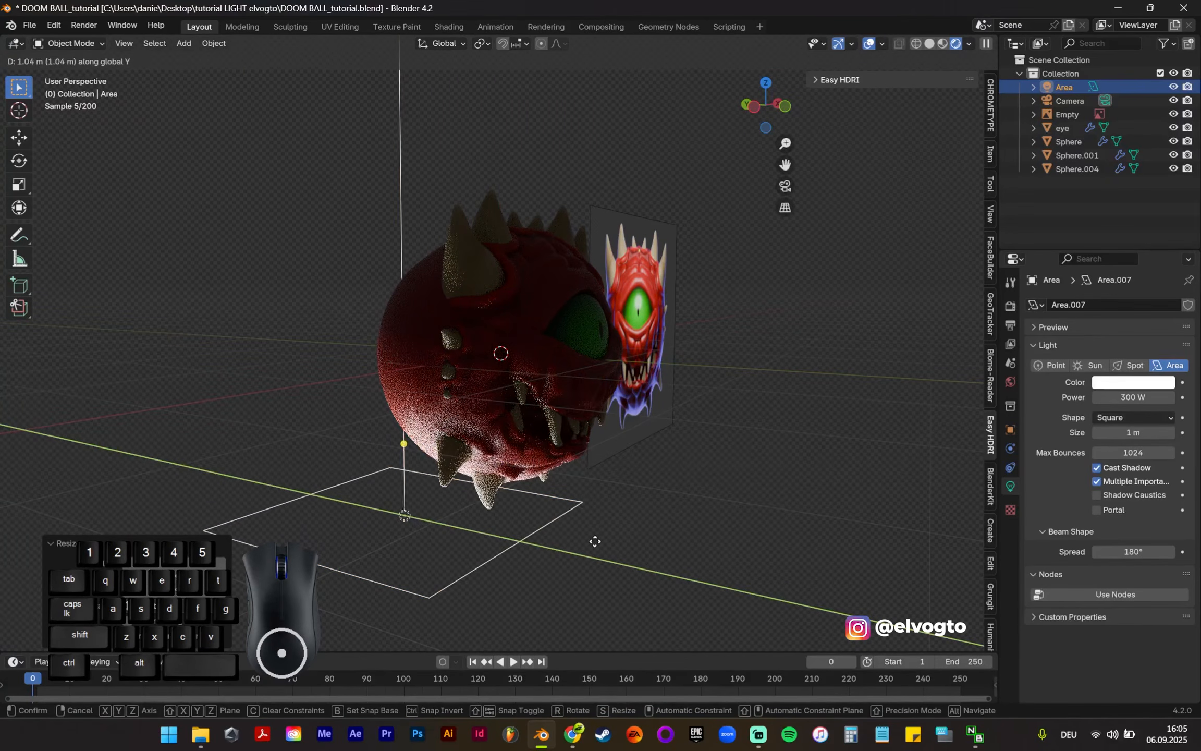
click(574, 513)
Step: From the front view, move the area light about 0.5 m farther back along Y and tilt it about 13° around X
key(KP_1)
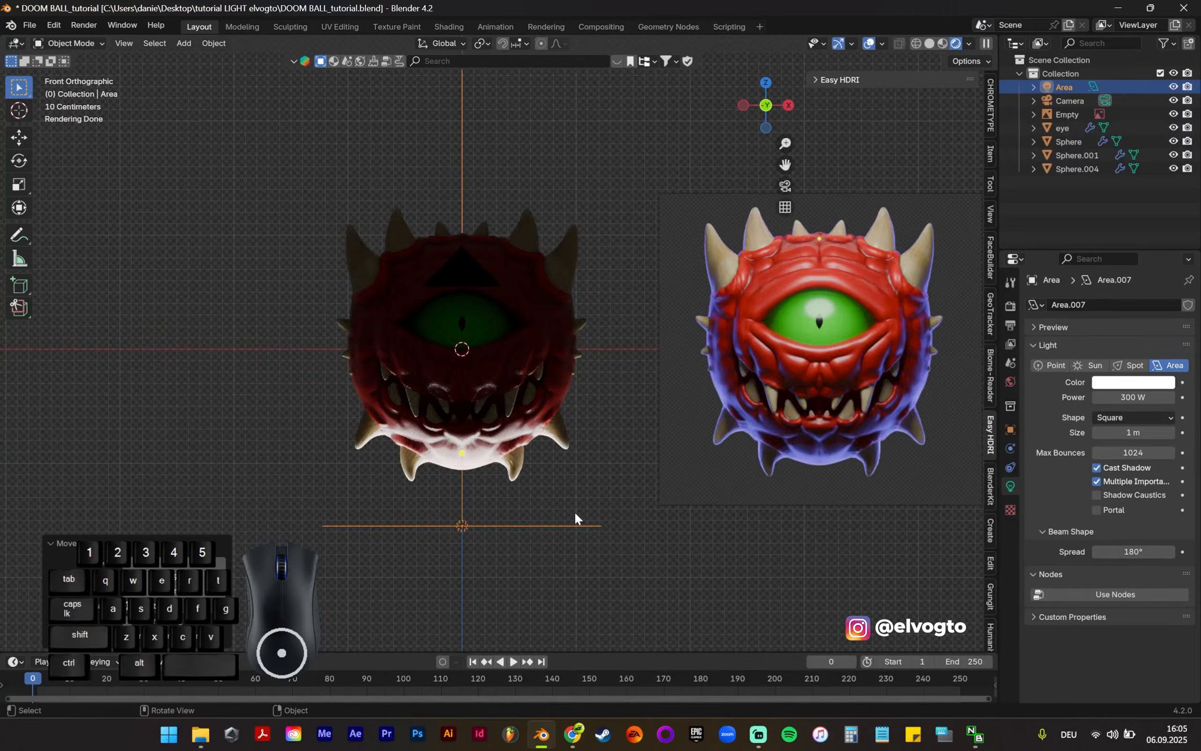
key(g)
key(y)
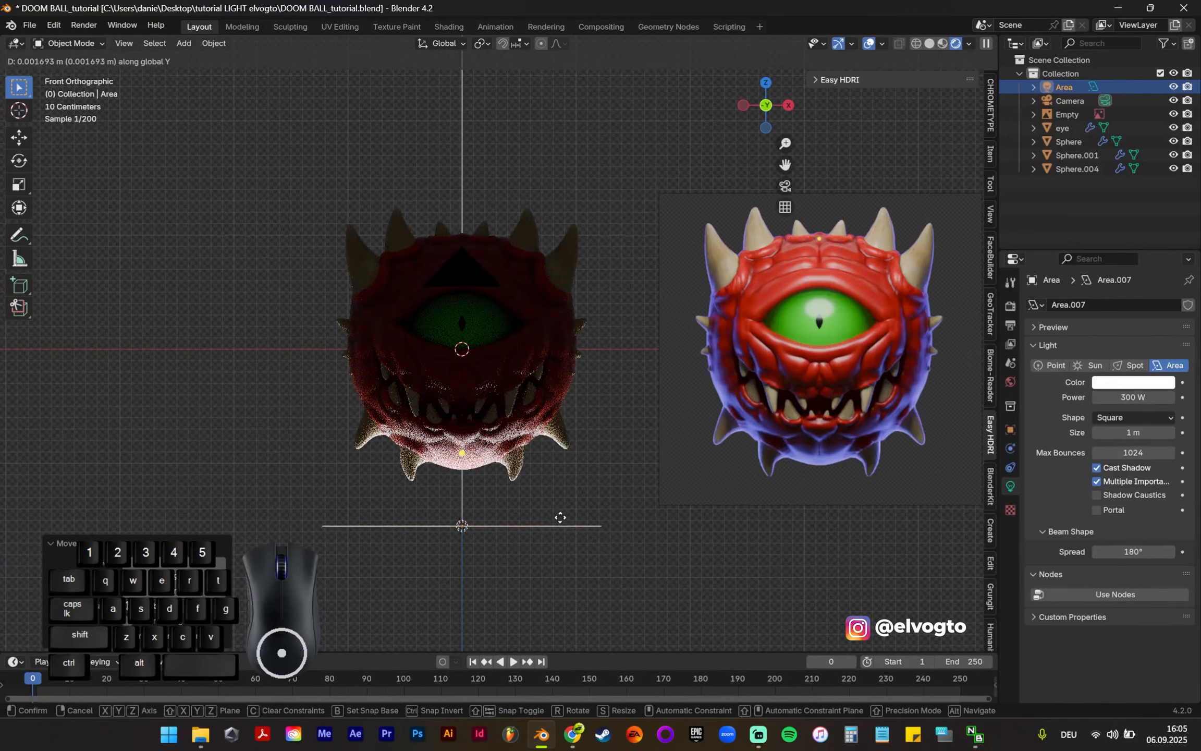
click(554, 552)
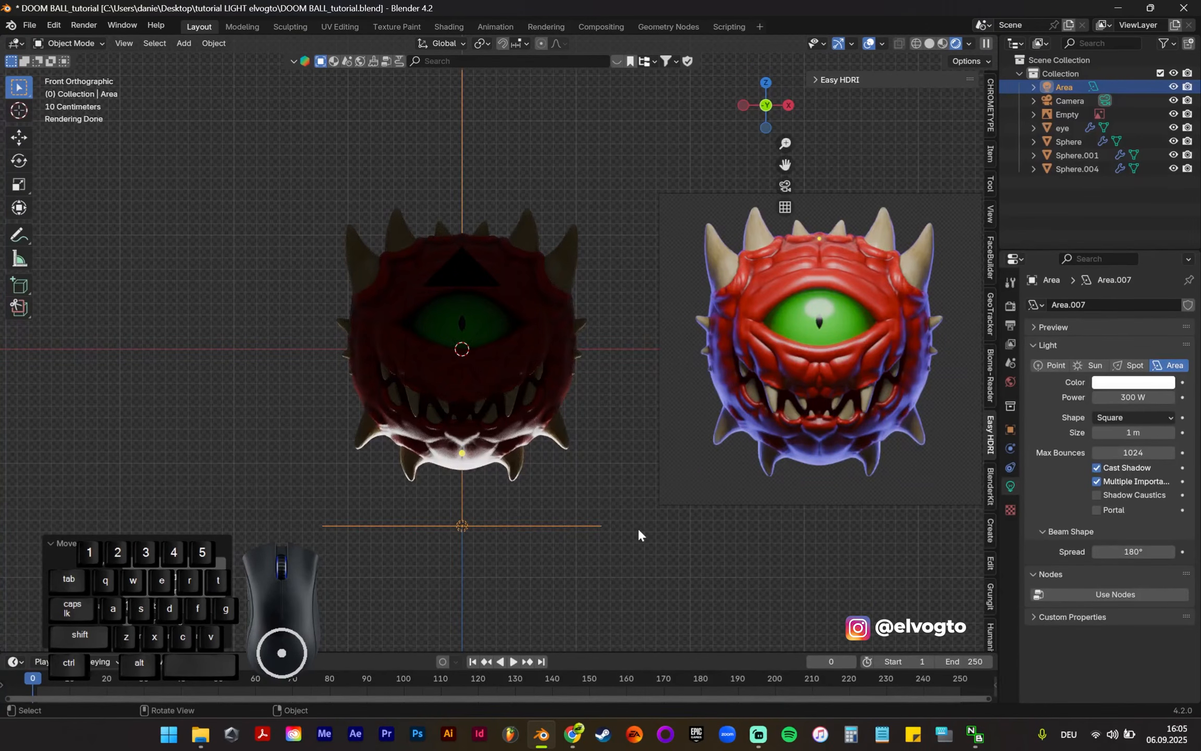
key(r)
key(x)
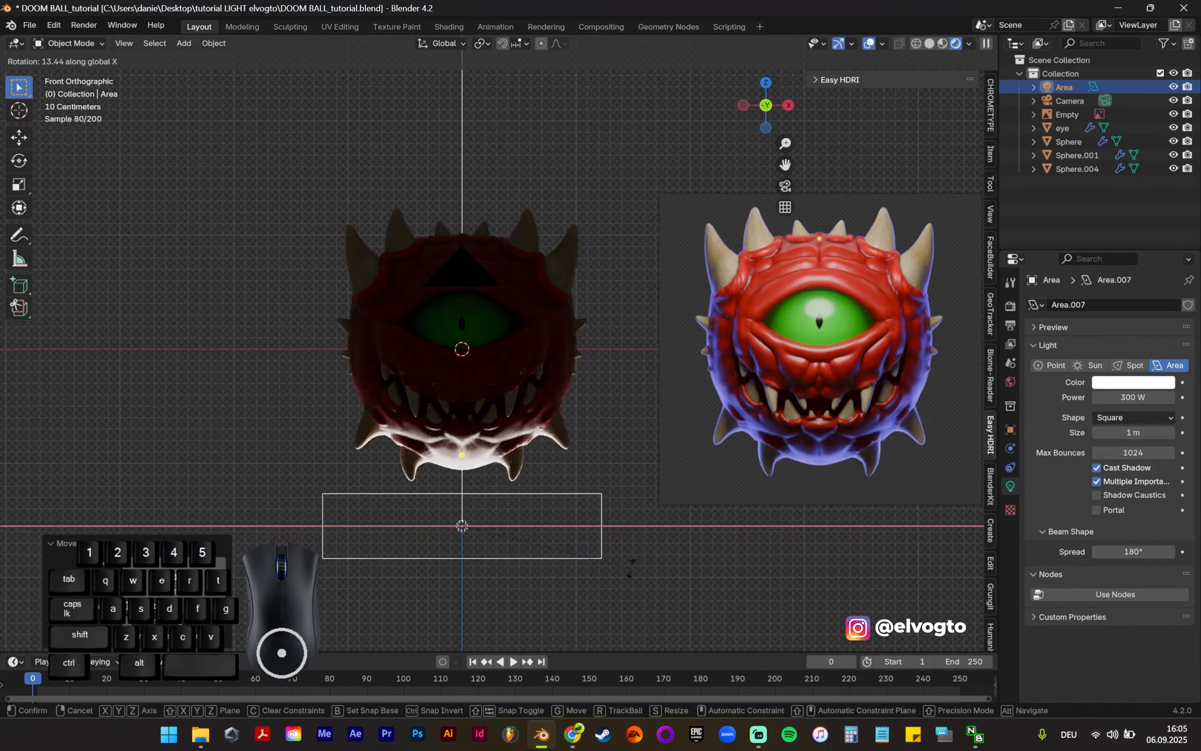
click(630, 567)
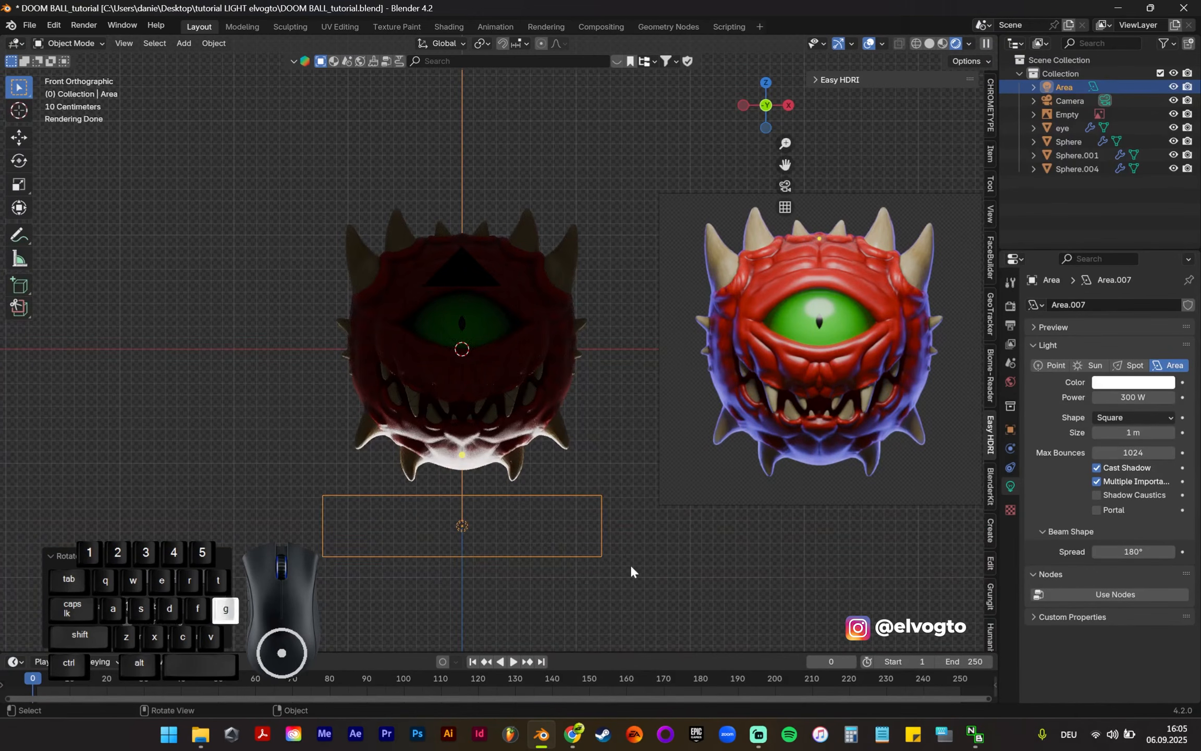
Step: Shift the tilted area light about 0.4 m farther back along Y and scale it up about 1.2 times
key(g)
key(y)
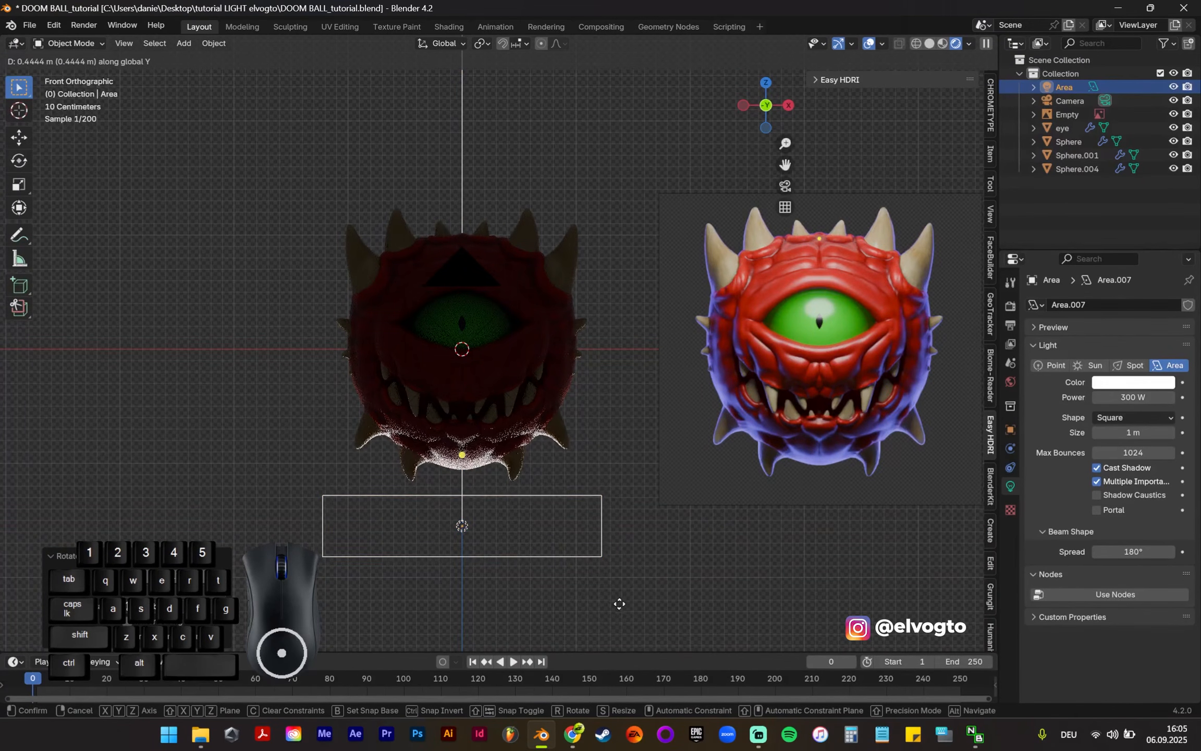
click(619, 598)
key(s)
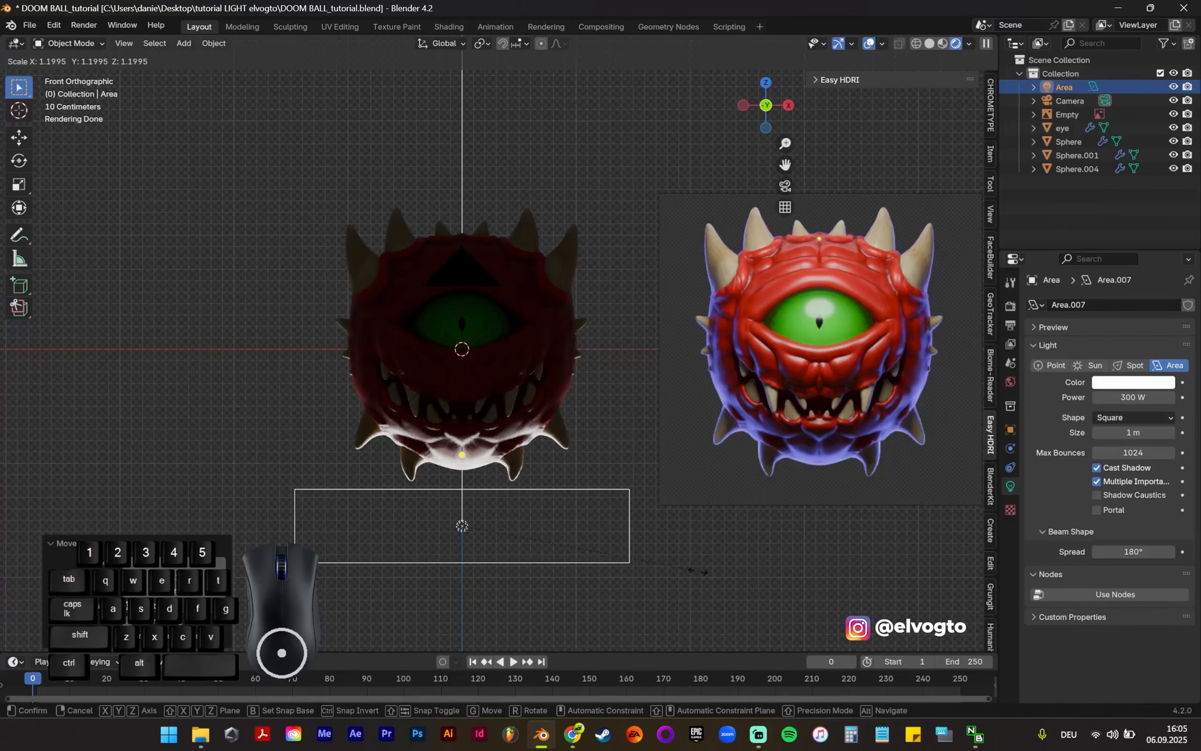
click(698, 571)
Step: Change the area light's colour to a slightly desaturated blue-violet matching the rim light in the reference image
click(1117, 385)
click(1153, 235)
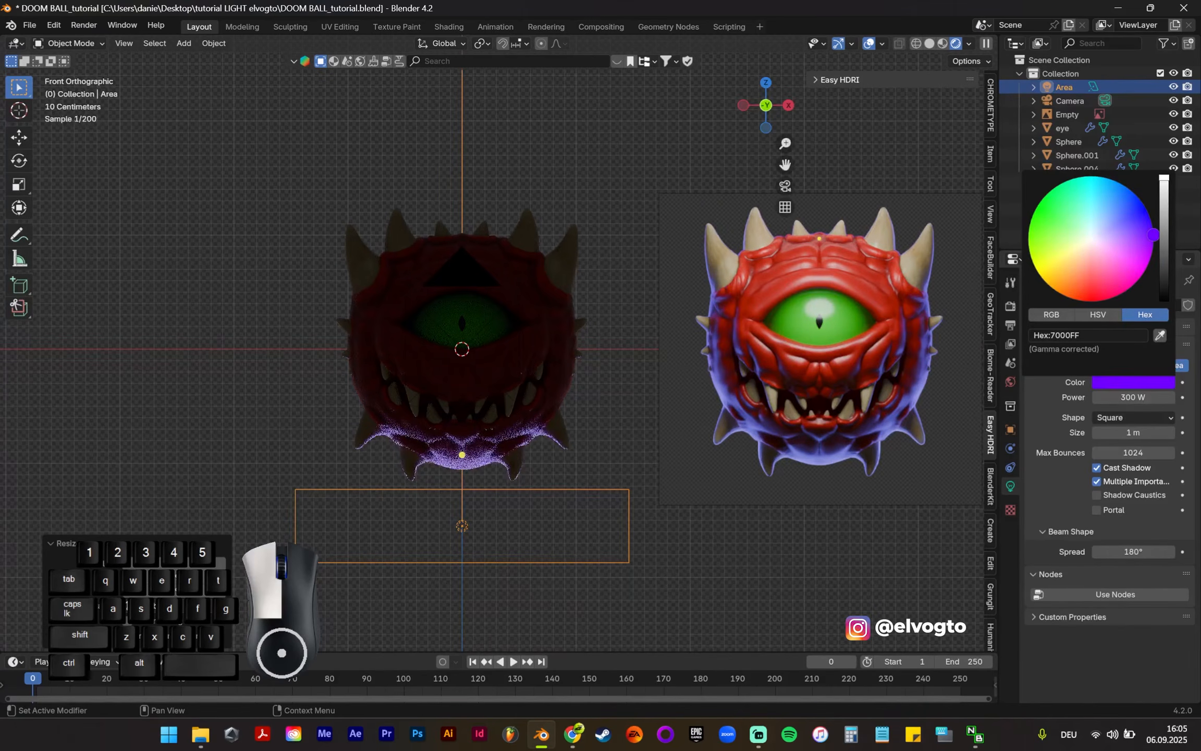
drag(1153, 235, 1151, 222)
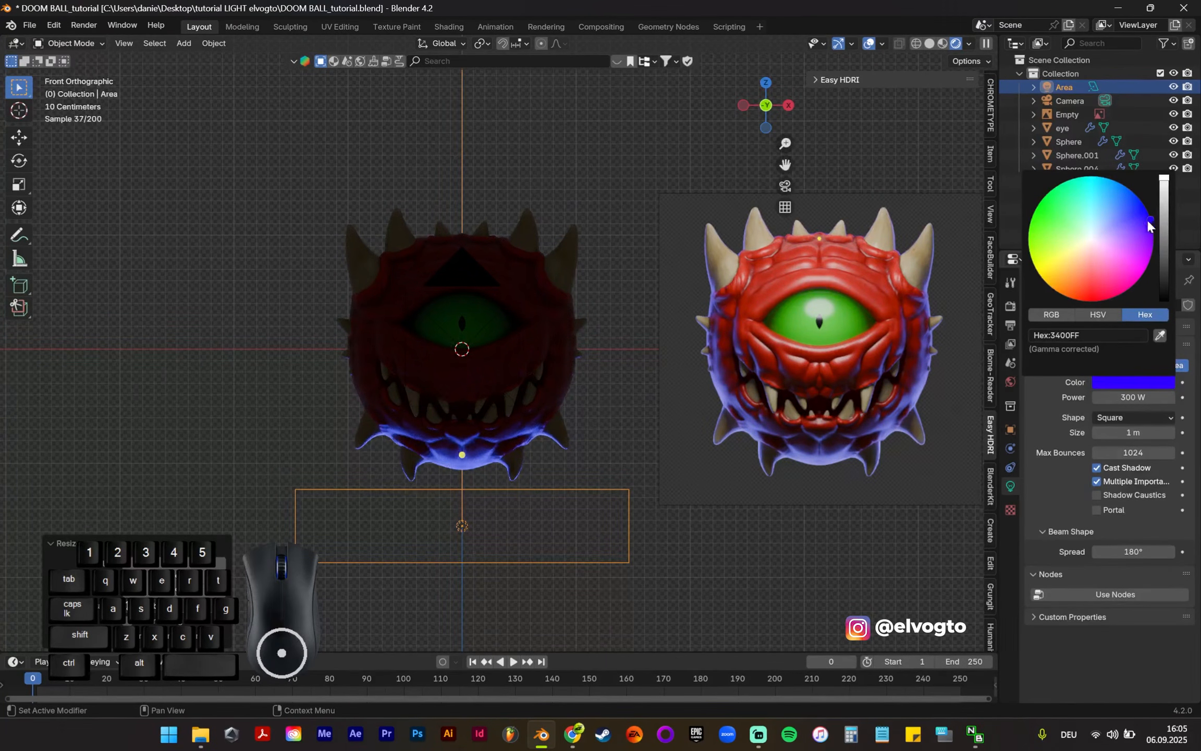
click(1138, 226)
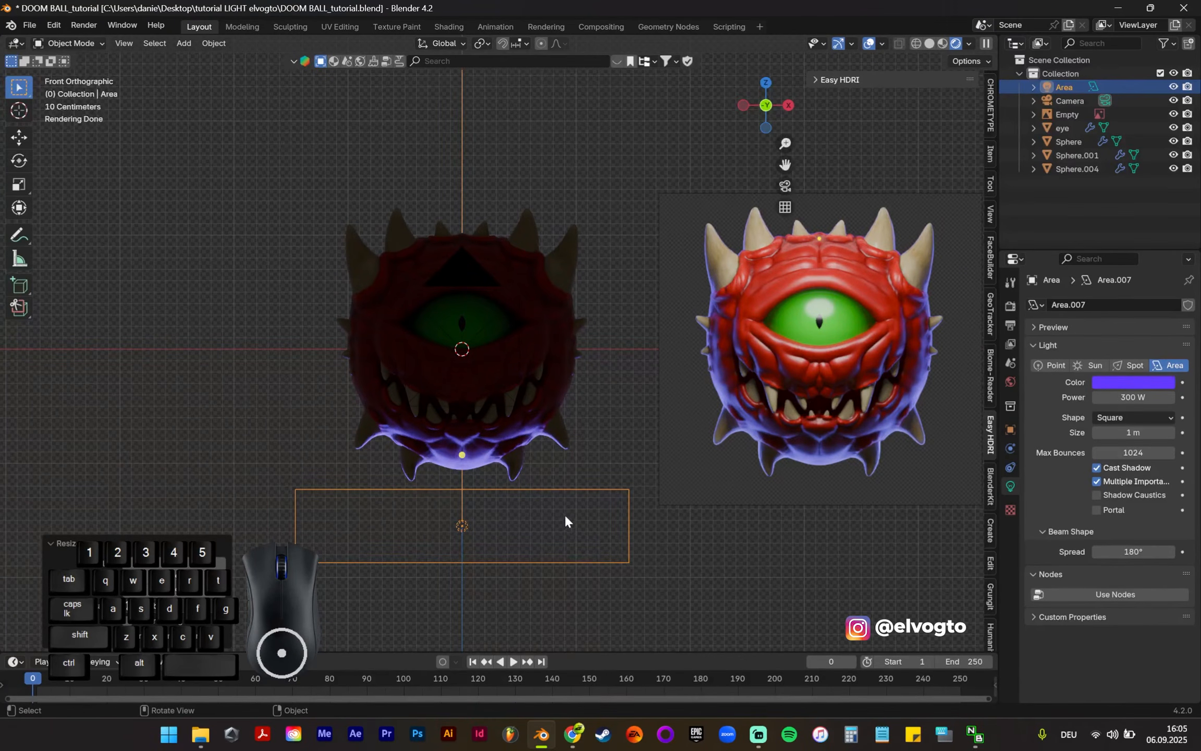
Step: Duplicate the lower rim light, raise the copy about 1.5 m along Z, and scale it up about 1.7 times
key(shift)
key(shift+d)
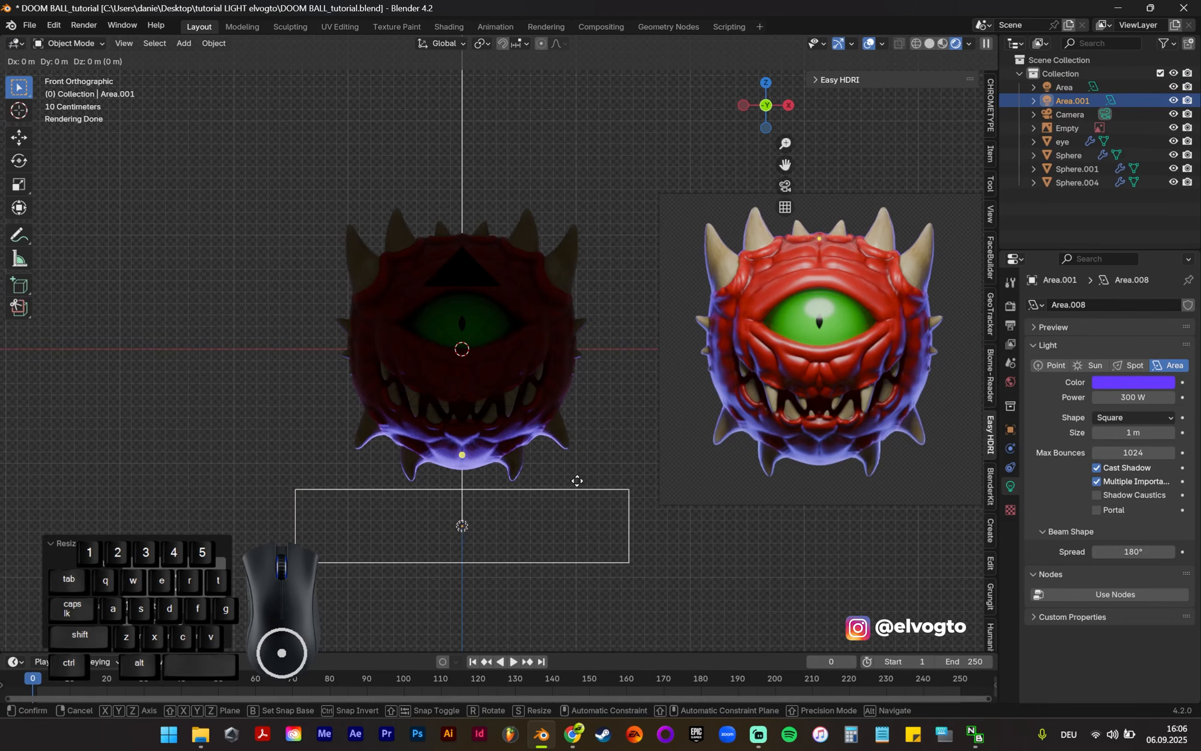
key(z)
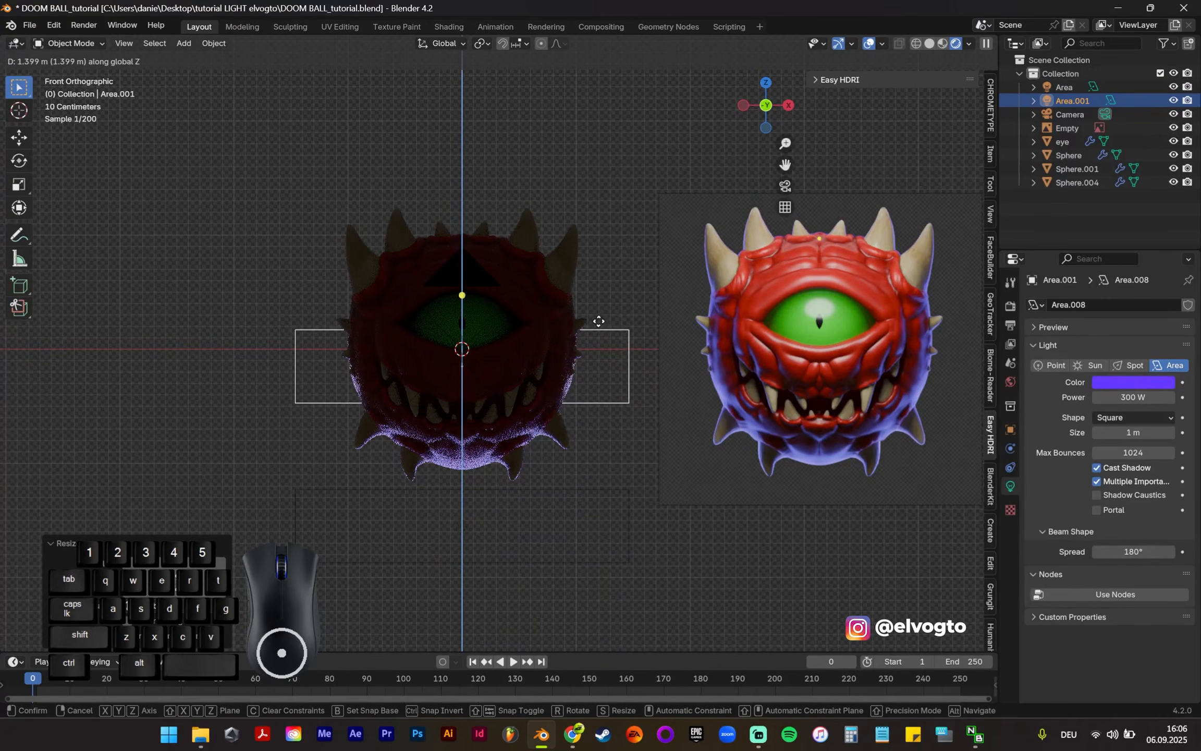
click(599, 311)
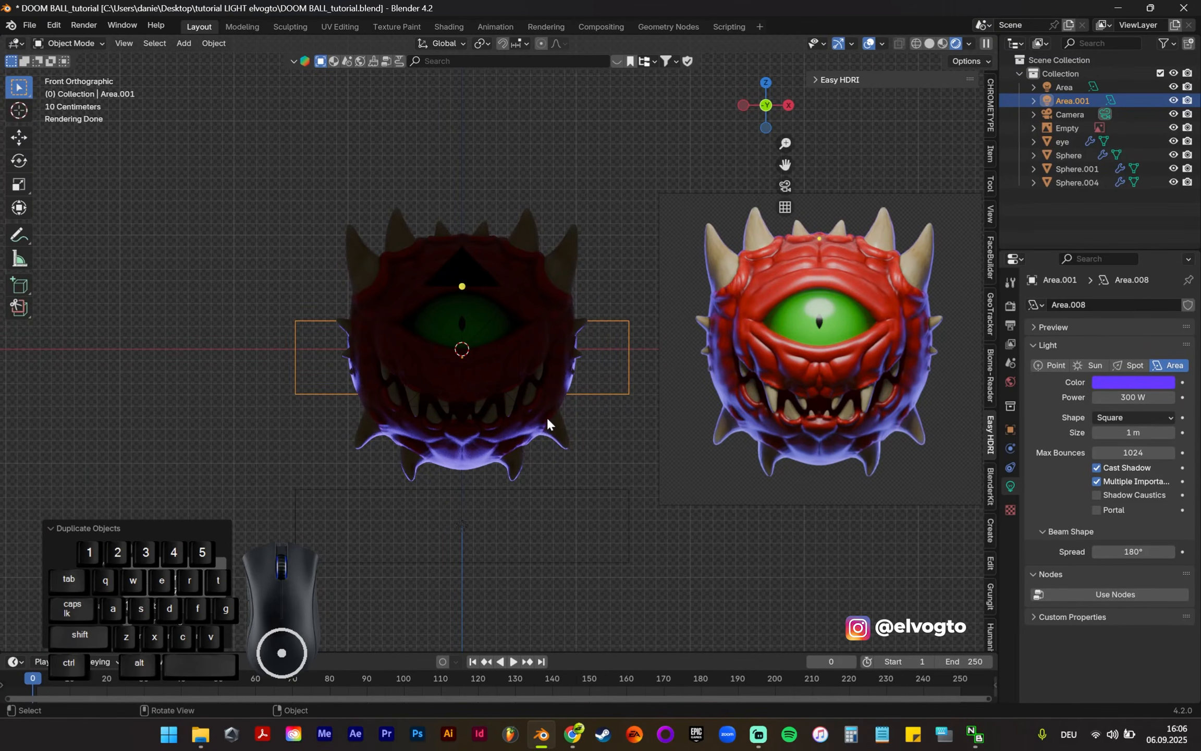
key(s)
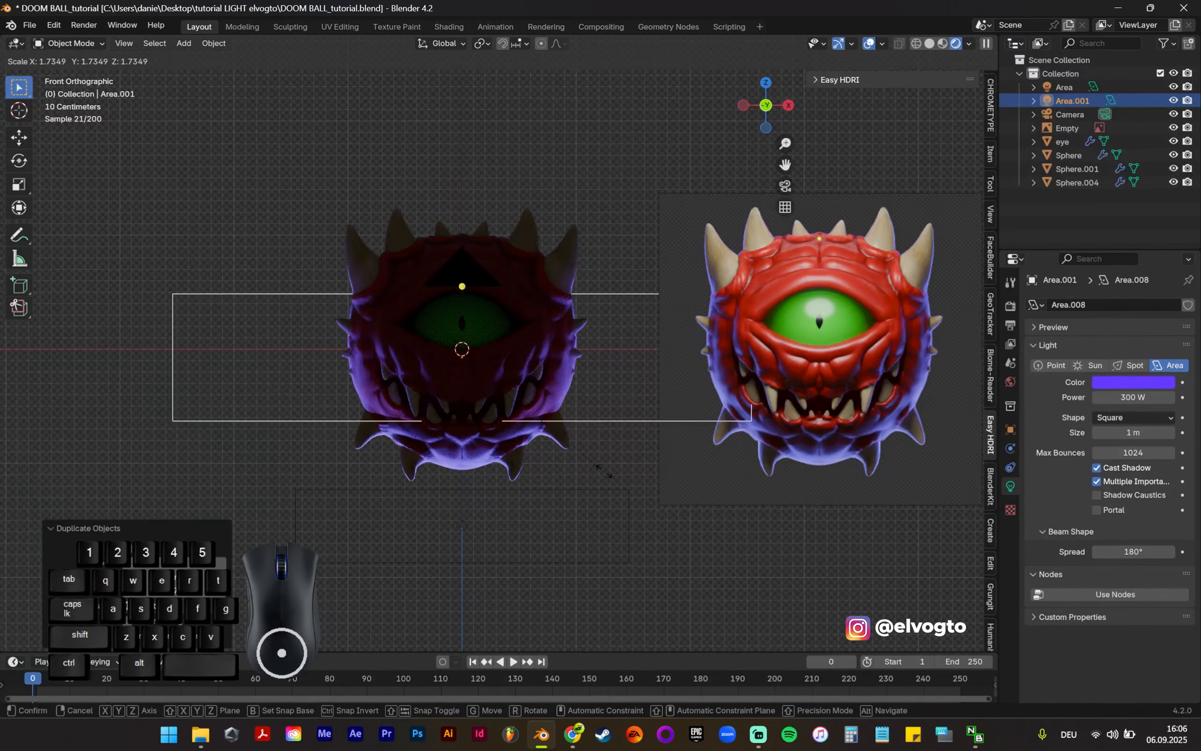
click(604, 470)
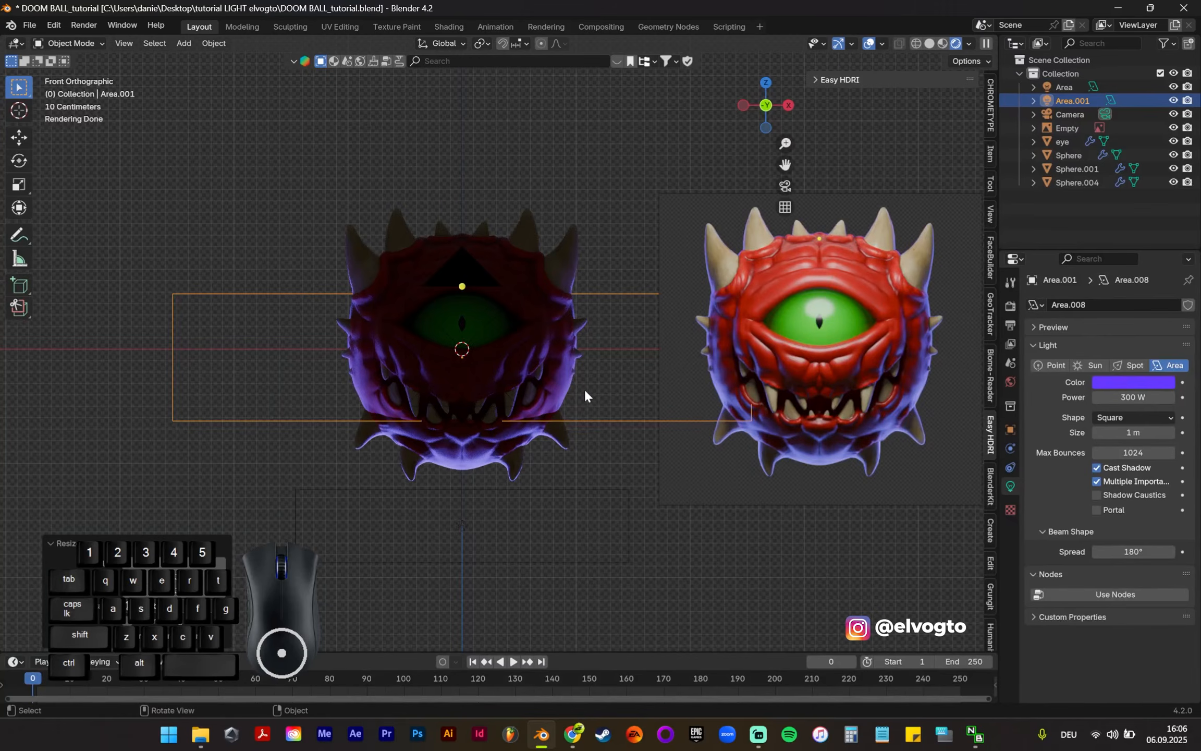
Step: Move the duplicated rim light farther behind the creature along Y and stretch it along Z to about 1.6 times its height in the front view
key(g)
key(y)
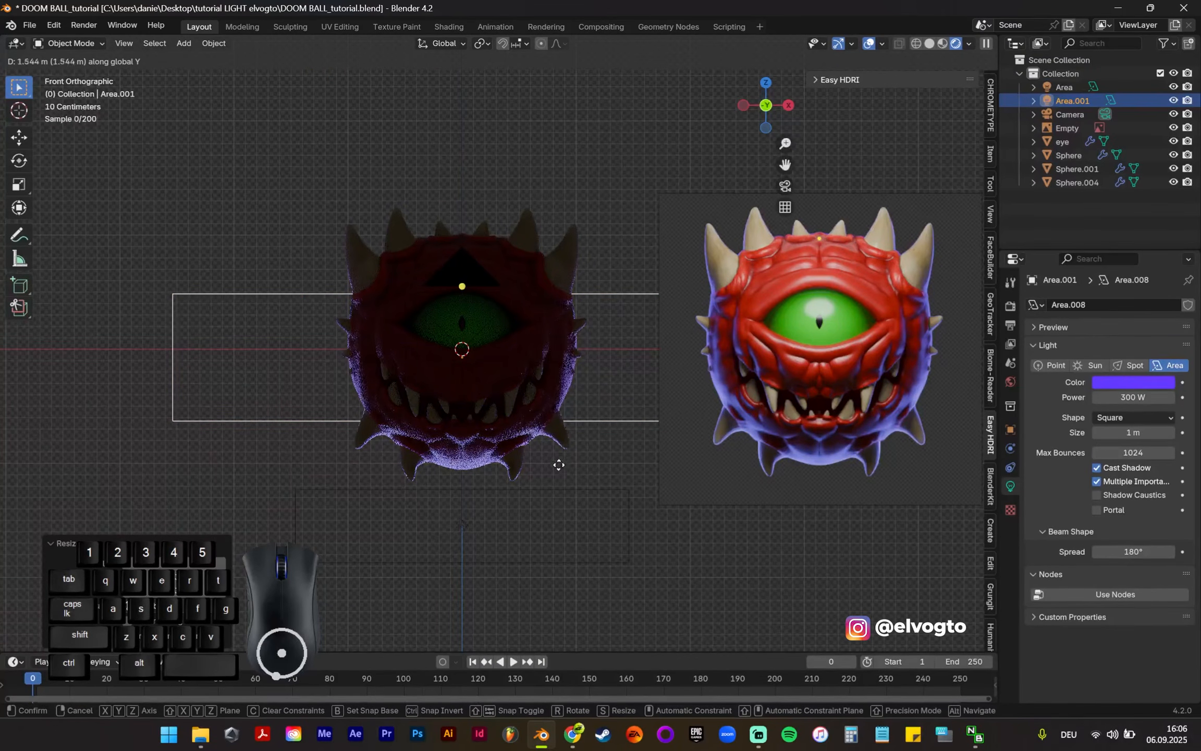
click(543, 534)
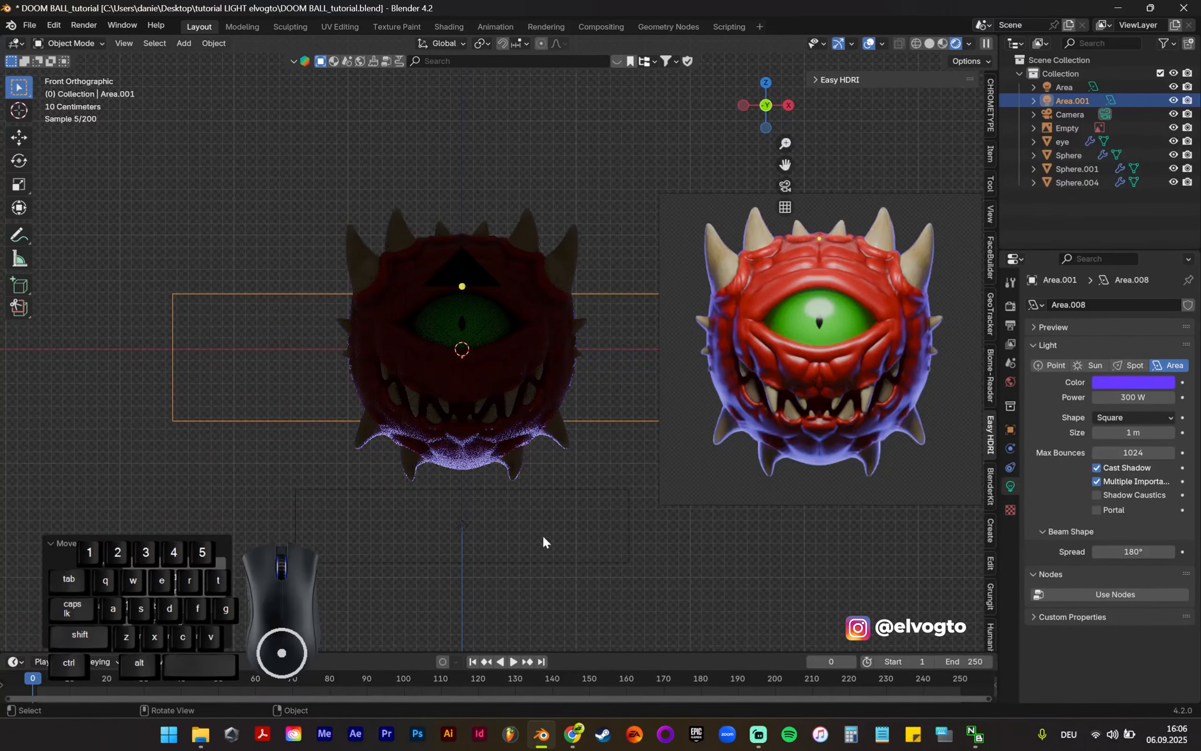
key(s)
key(z)
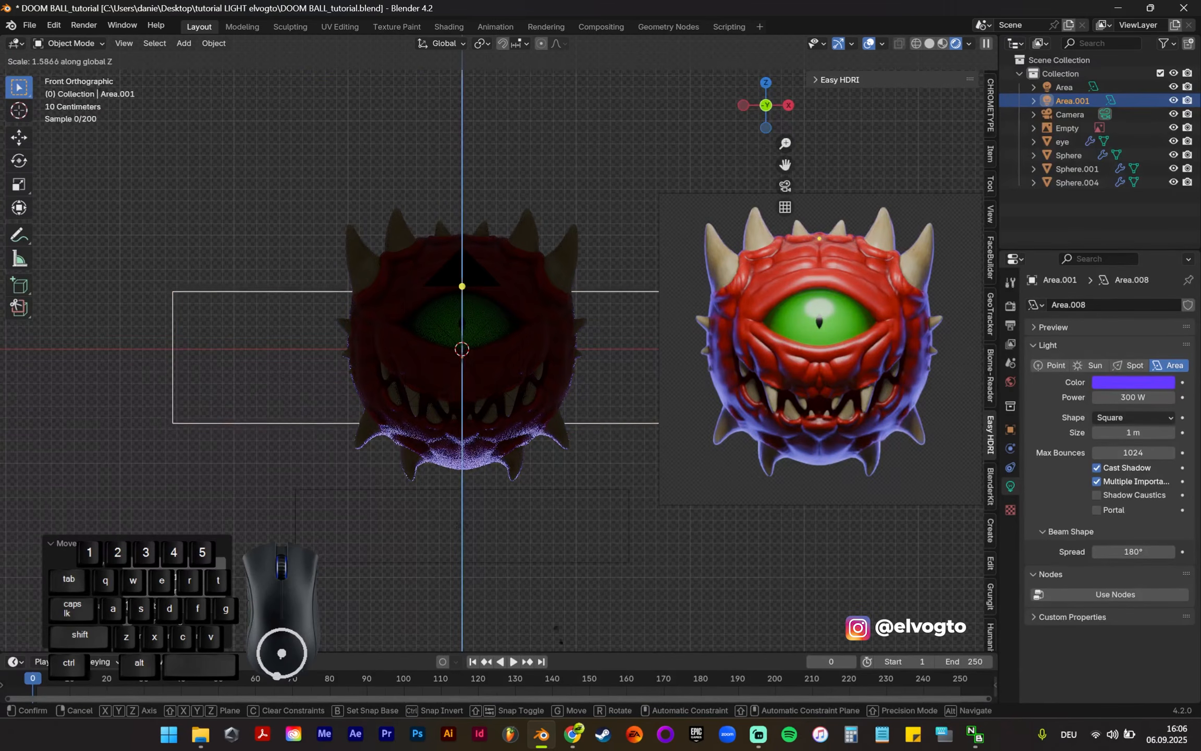
click(417, 223)
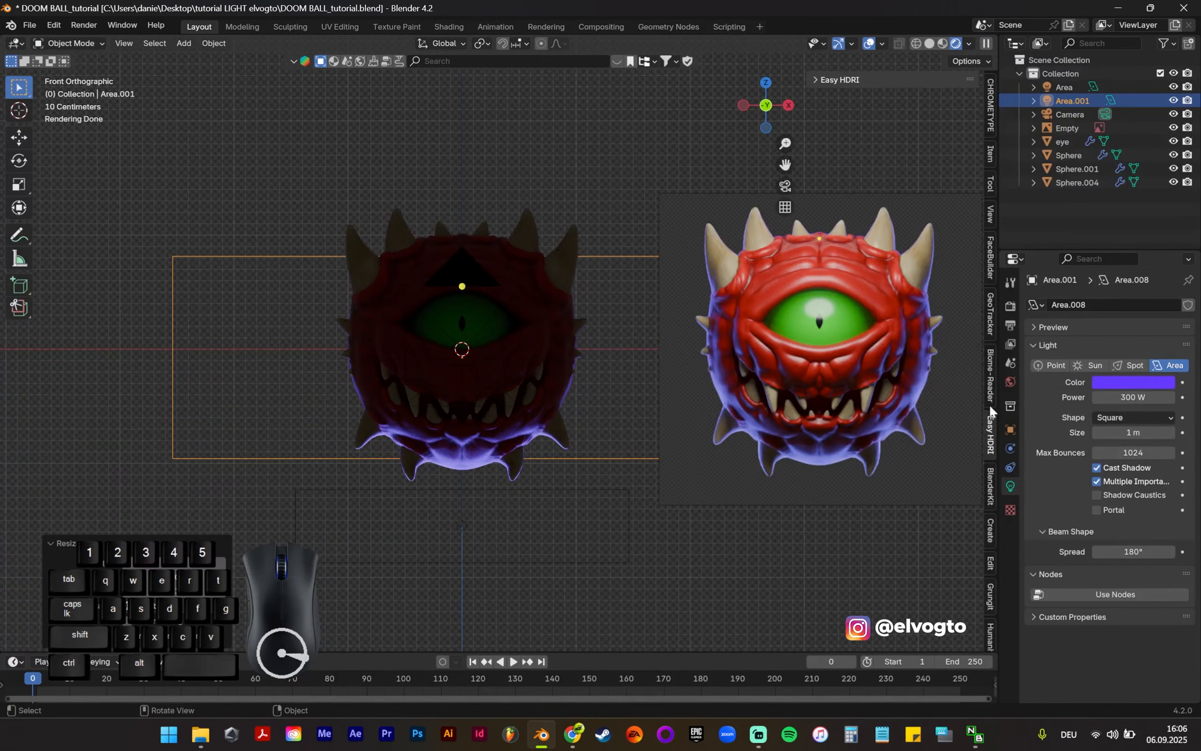
Step: Set the duplicated rim light's power to 400 W and enlarge the light about 1.9 times
click(1124, 398)
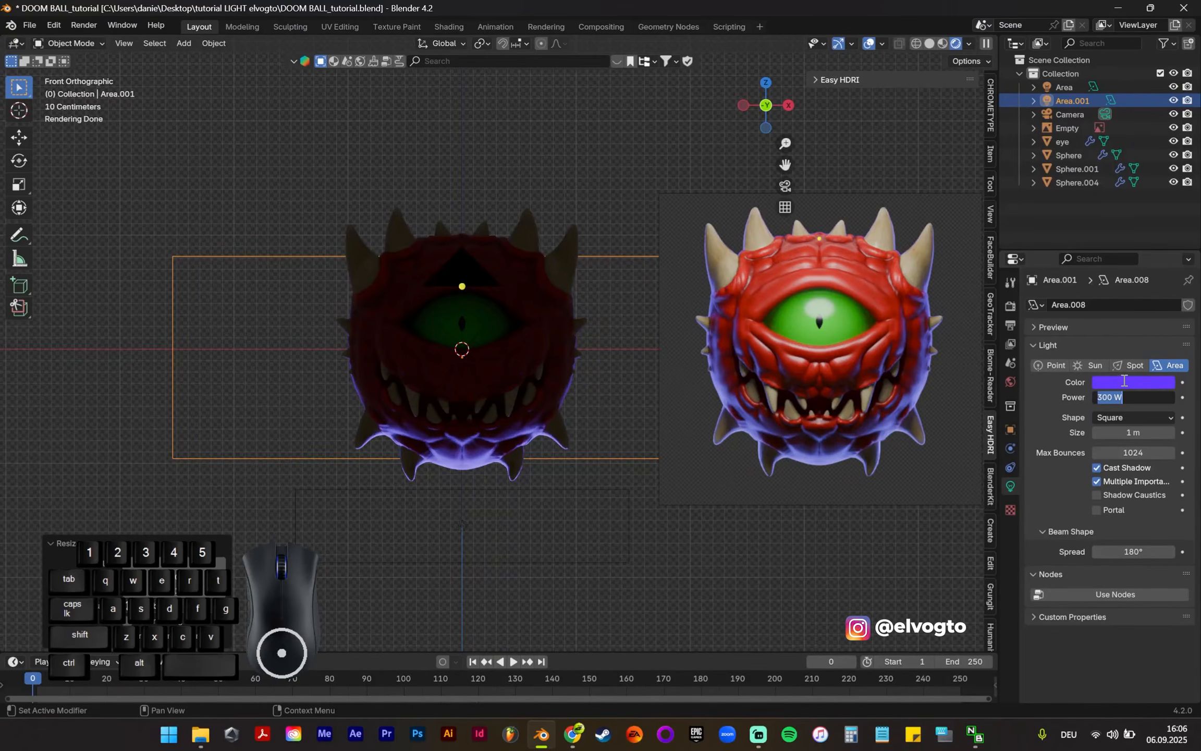
text(400)
key(Return)
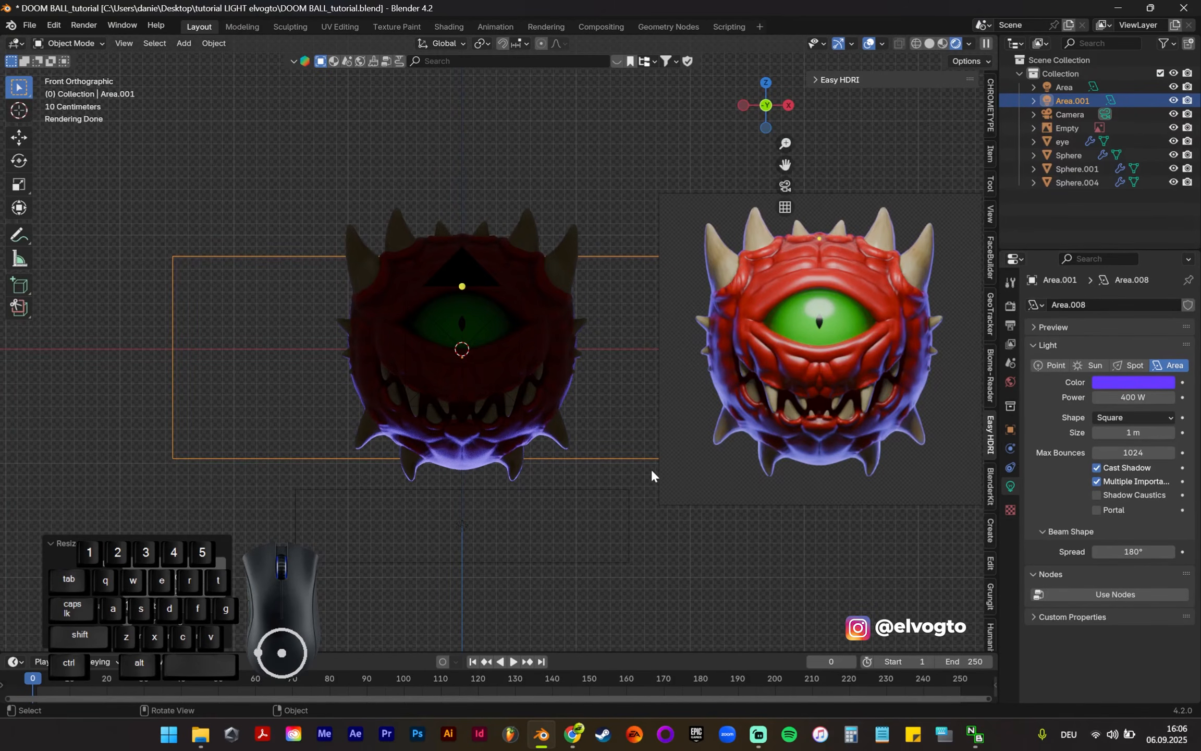
key(s)
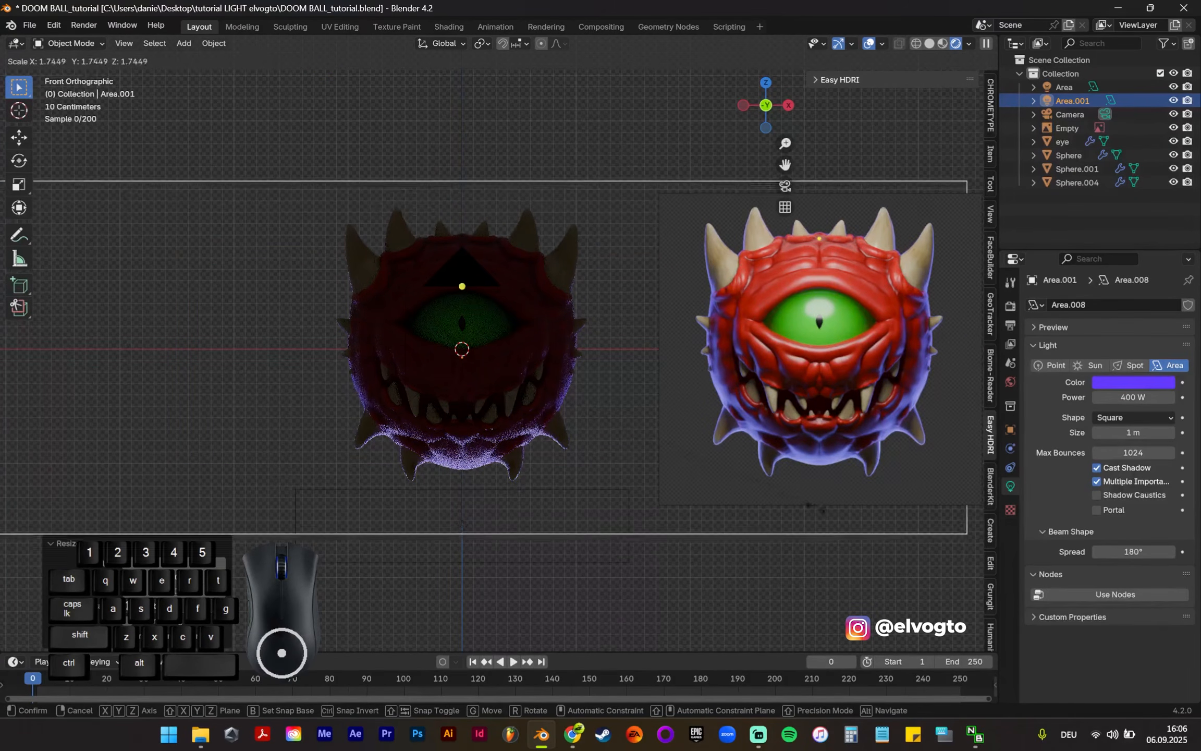
click(838, 512)
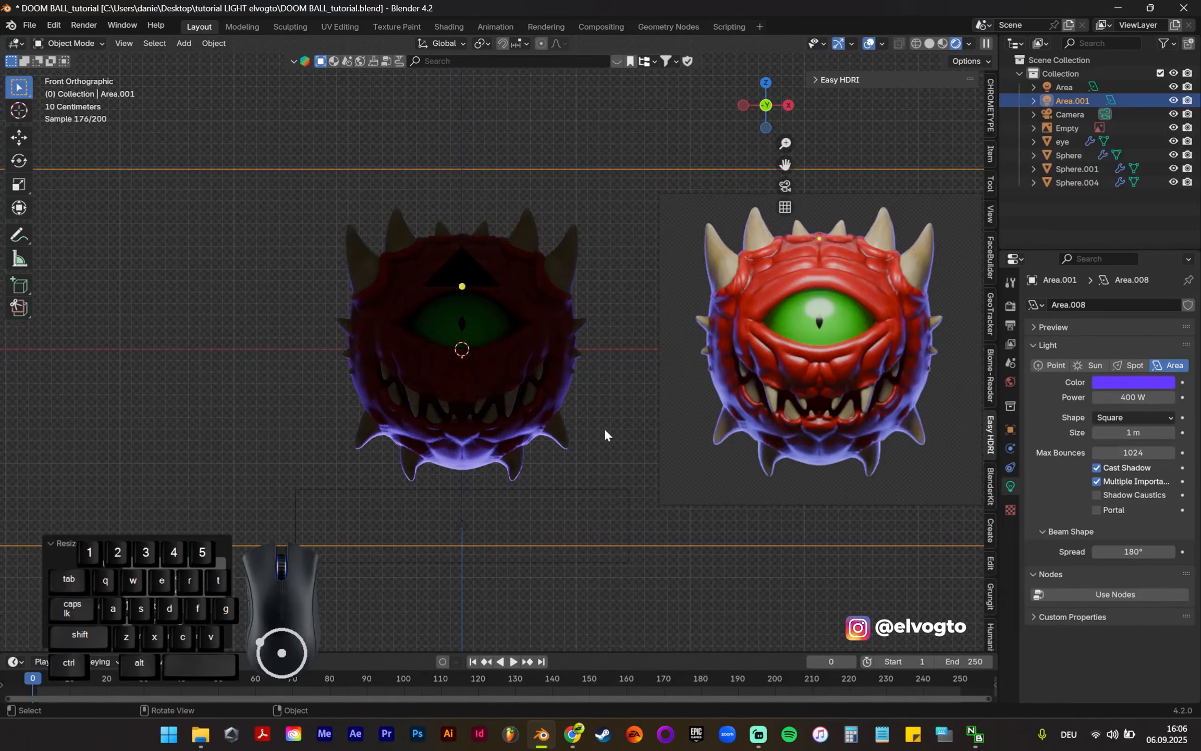
Step: Adjust the large rim light's distance behind the creature along Y and shrink it to about 0.8 times its size
key(g)
key(y)
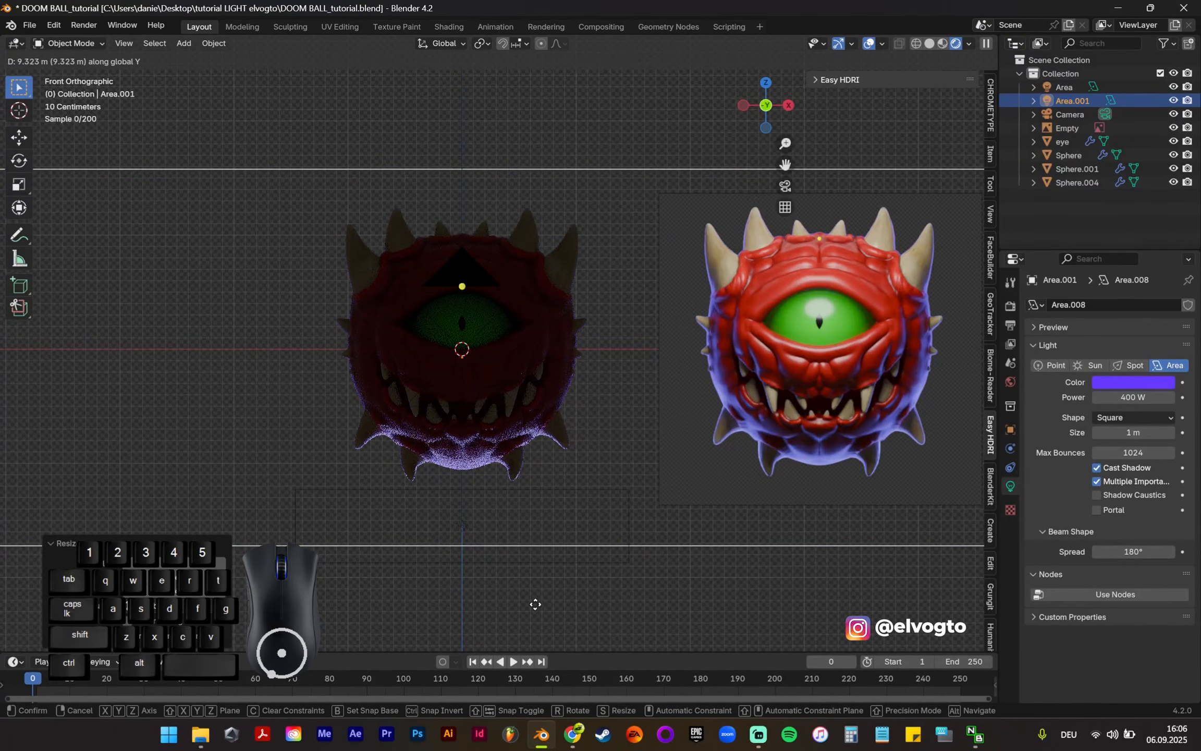
click(631, 453)
key(s)
click(622, 431)
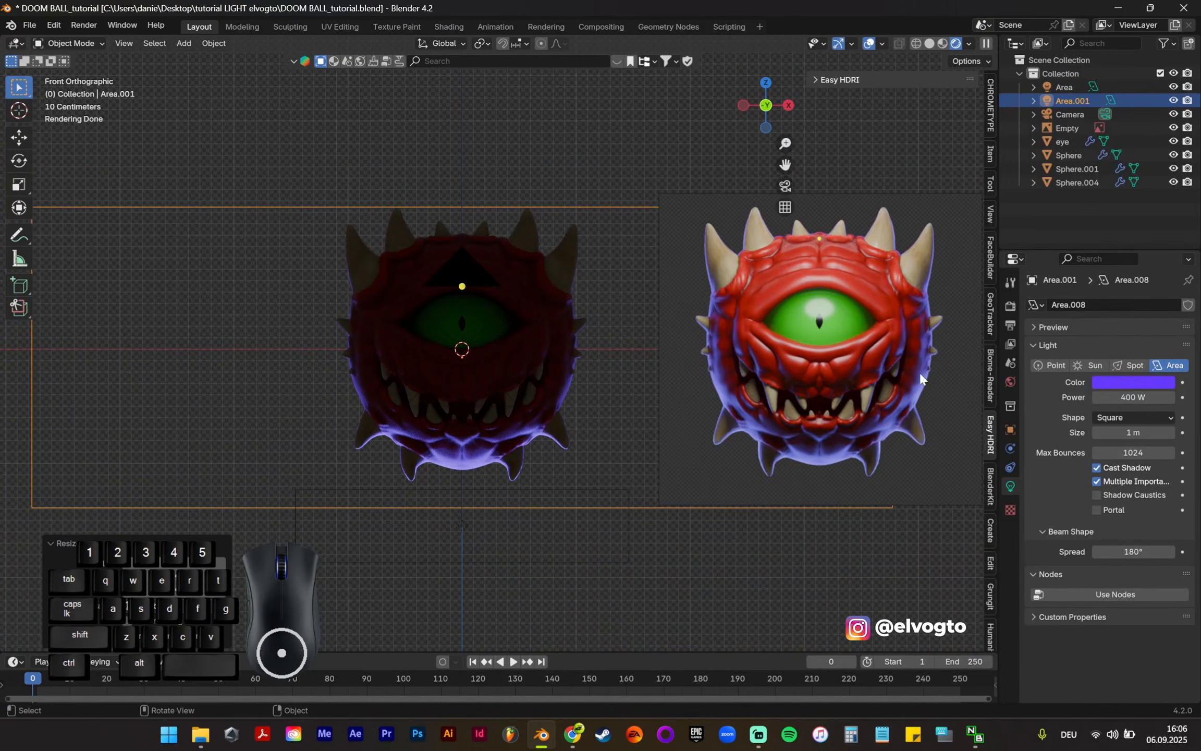
Step: Increase the large rim light's power to 1000 W and save the file
double_click(1134, 396)
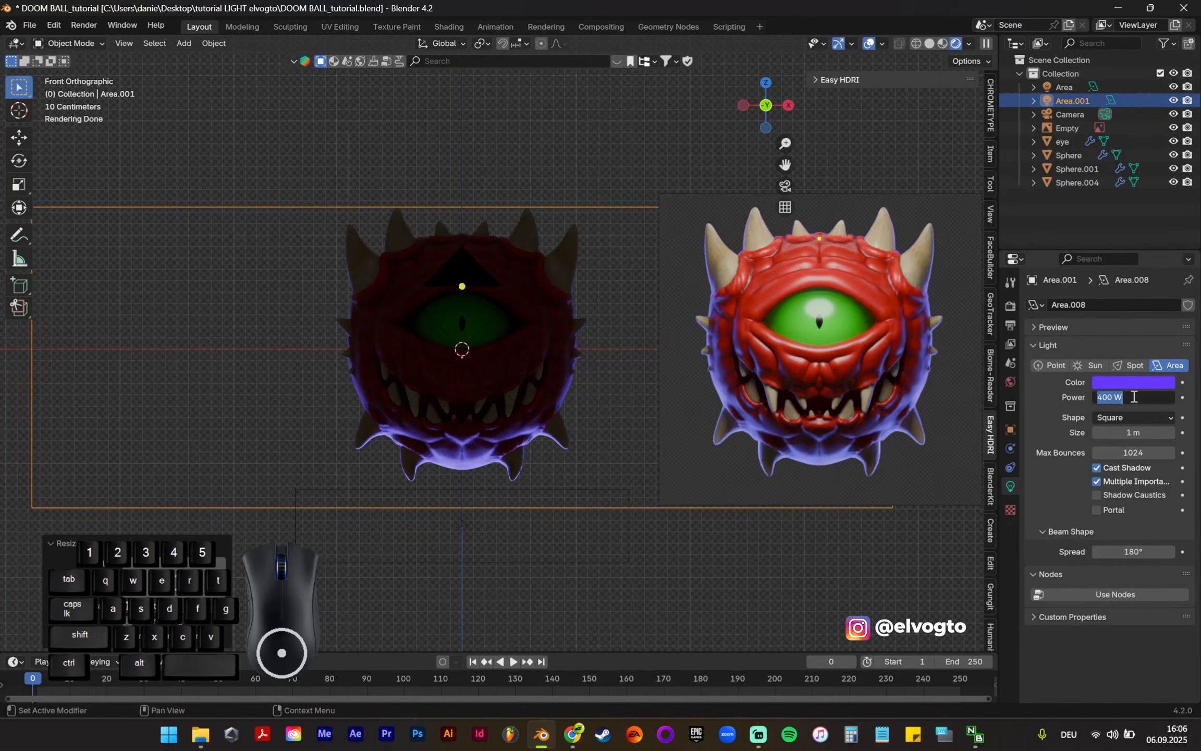
text(1000)
key(Return)
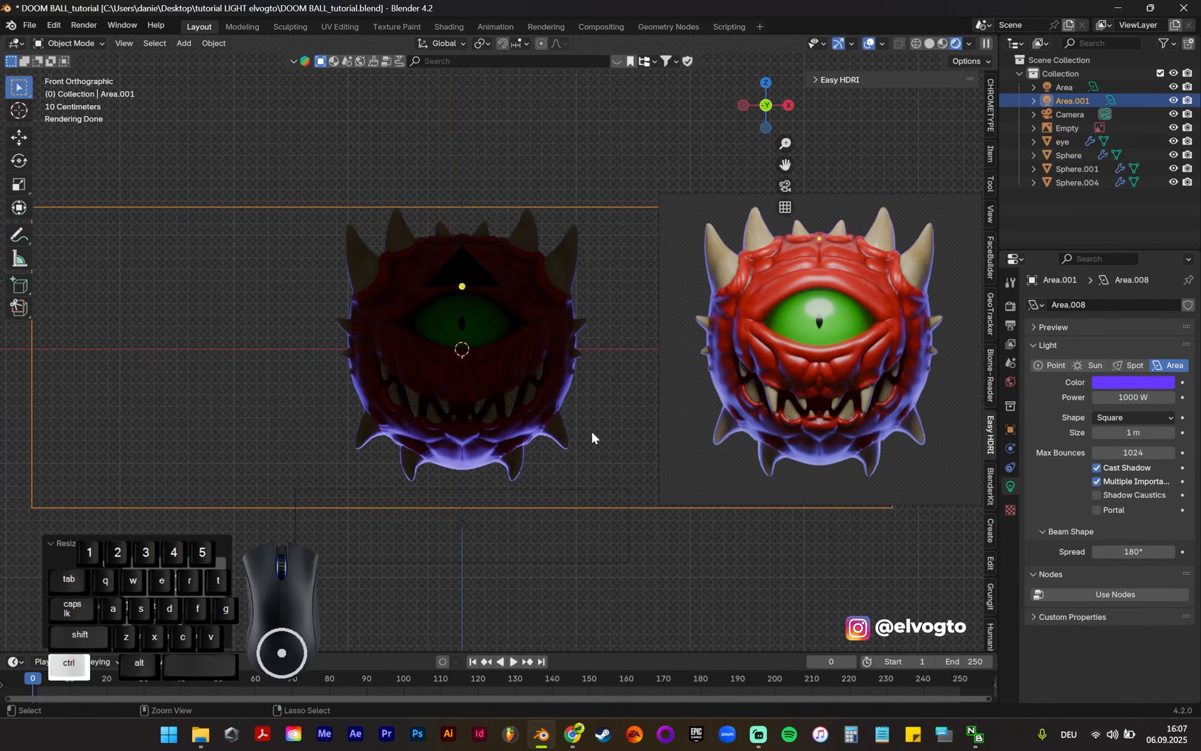
key(ctrl+s)
Step: Duplicate the lower 300 W area light and raise the copy about 3.2 m along Z, above the creature
shift+middle_drag(502, 429, 603, 422)
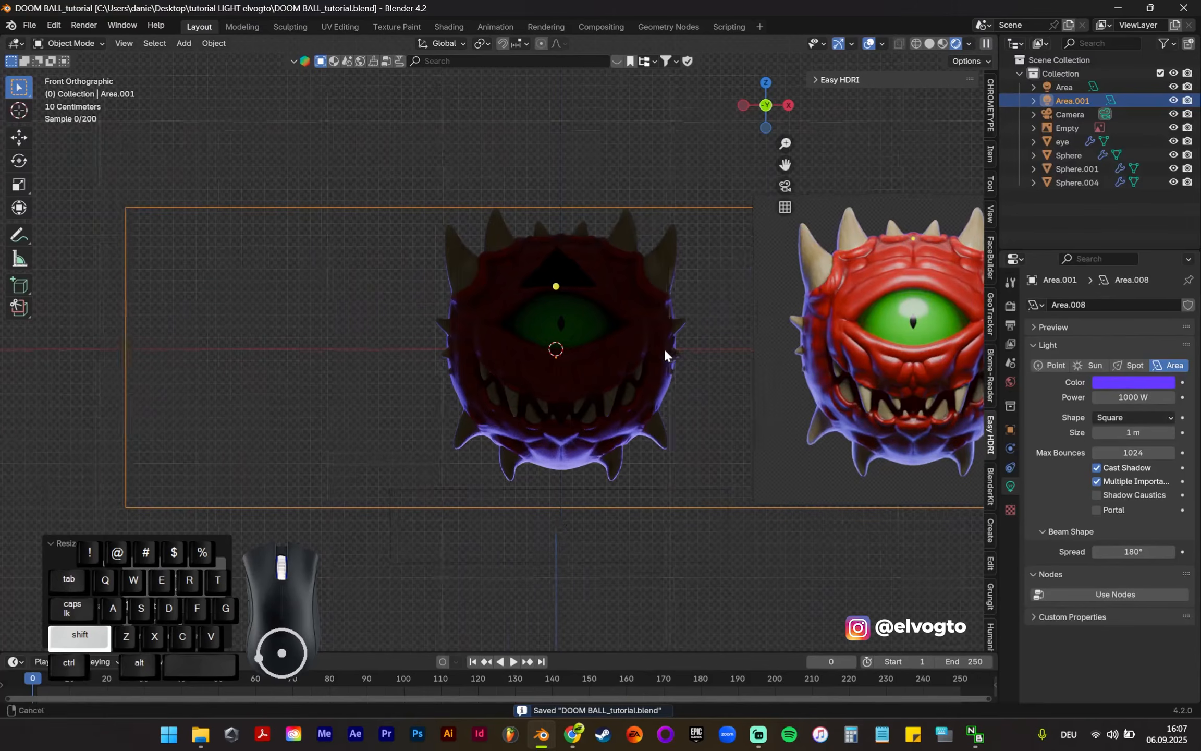
shift+middle_drag(669, 346, 616, 356)
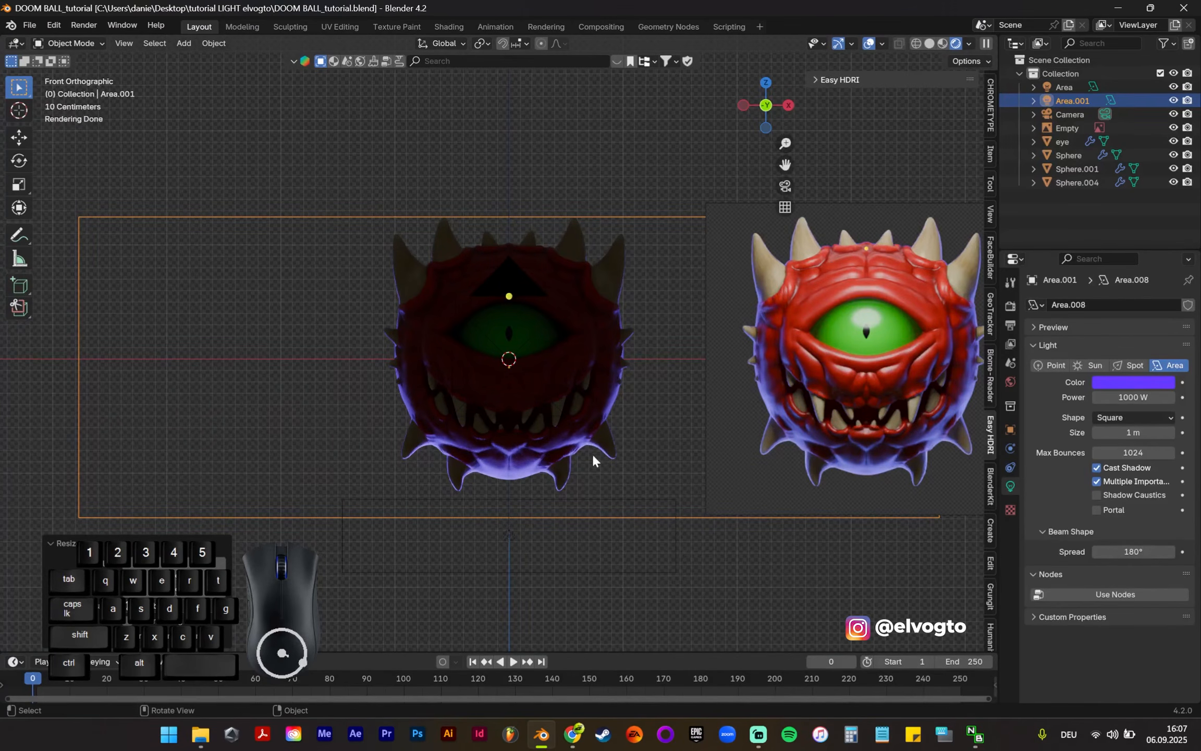
click(516, 573)
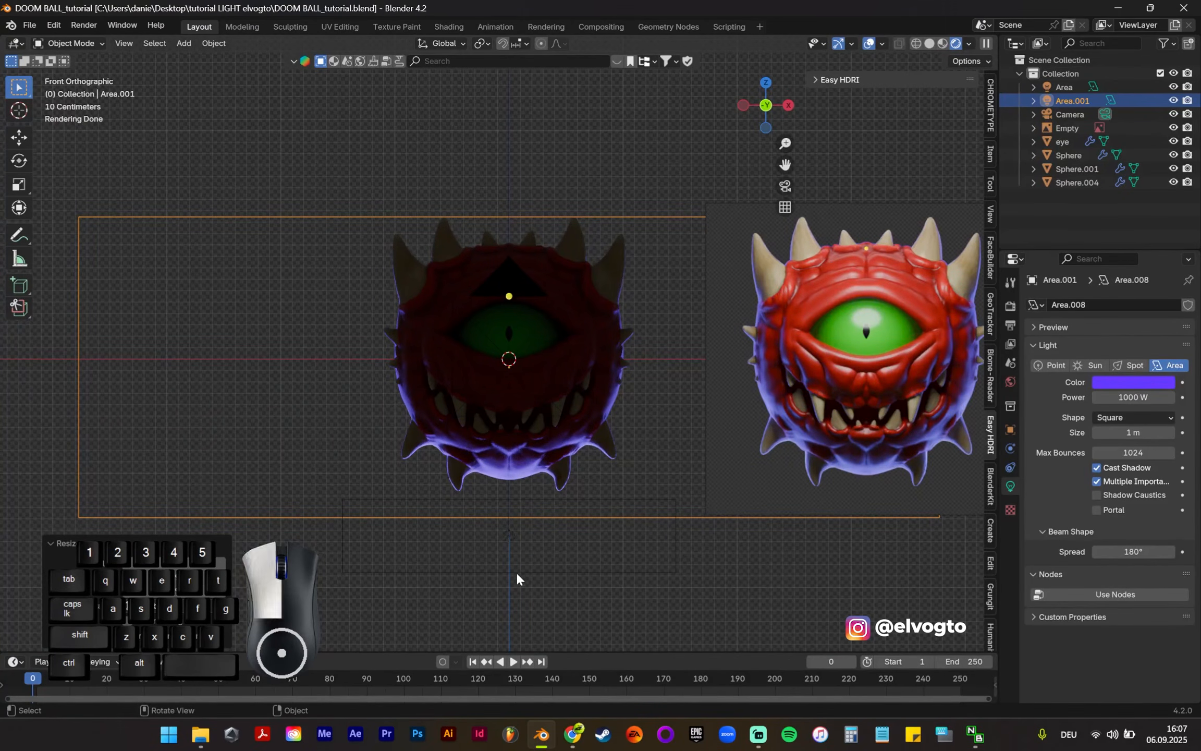
key(shift)
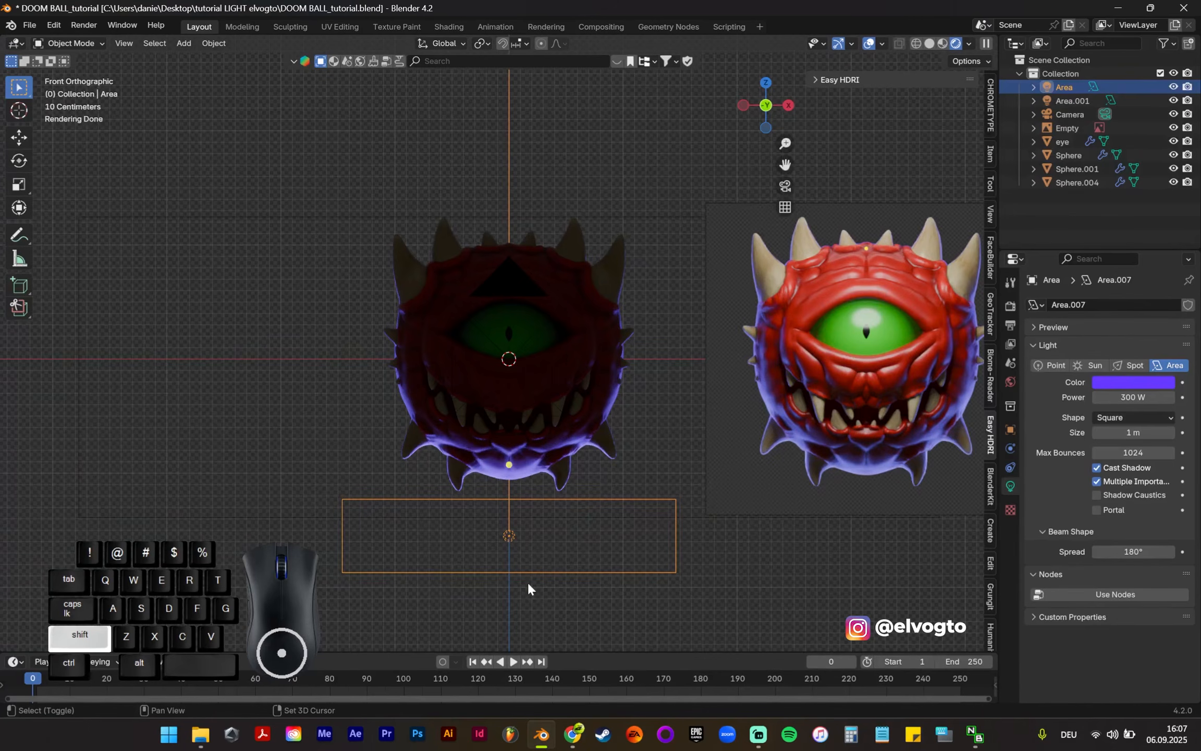
key(shift+d)
key(z)
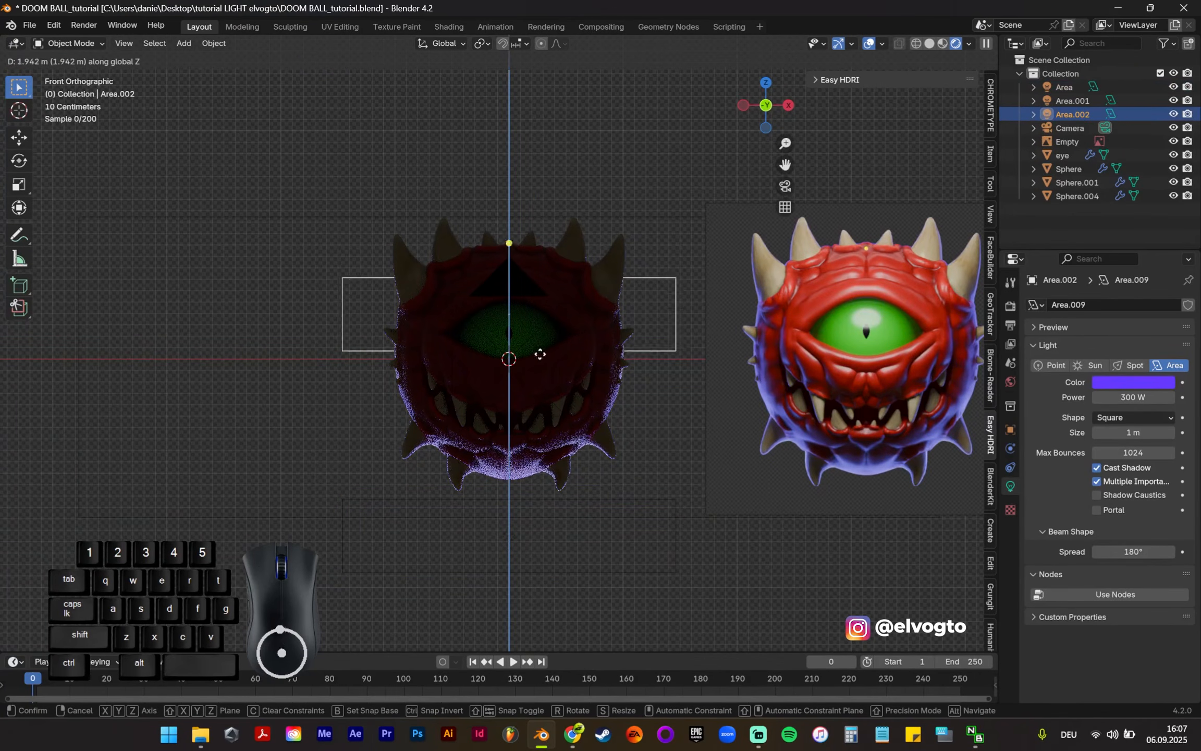
click(544, 221)
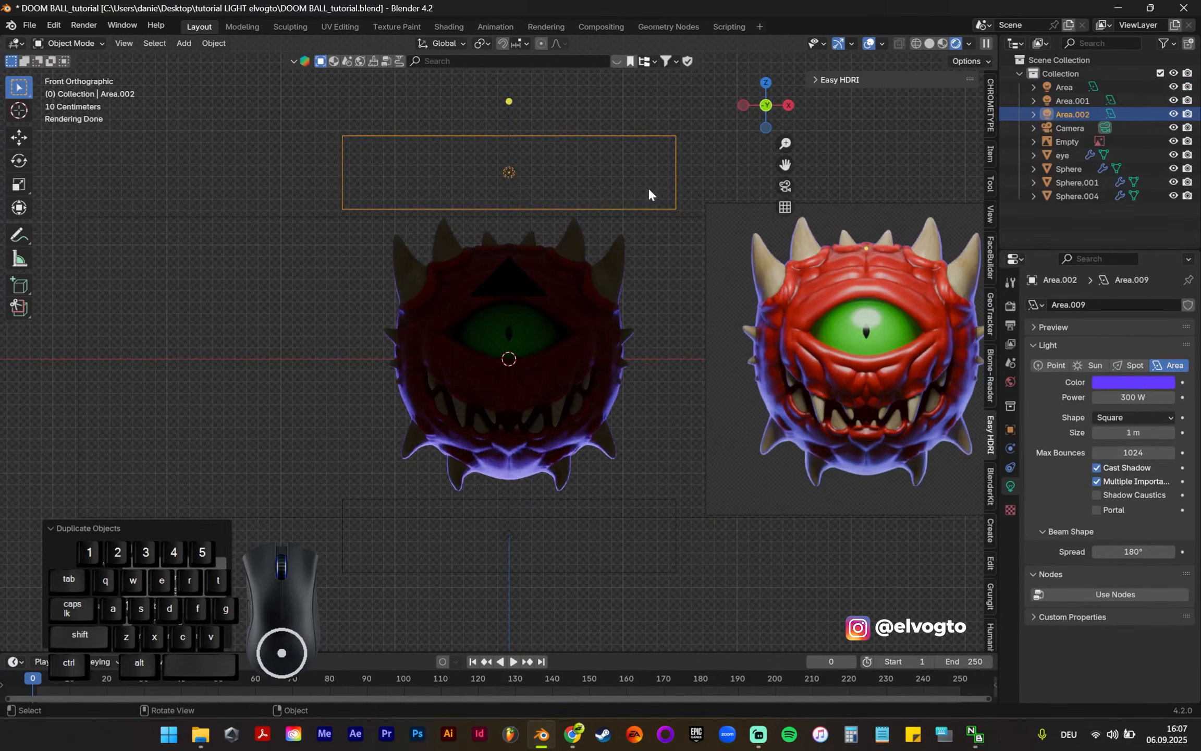
Step: Rotate the upper area light around X so it shines down toward the creature
key(r)
key(x)
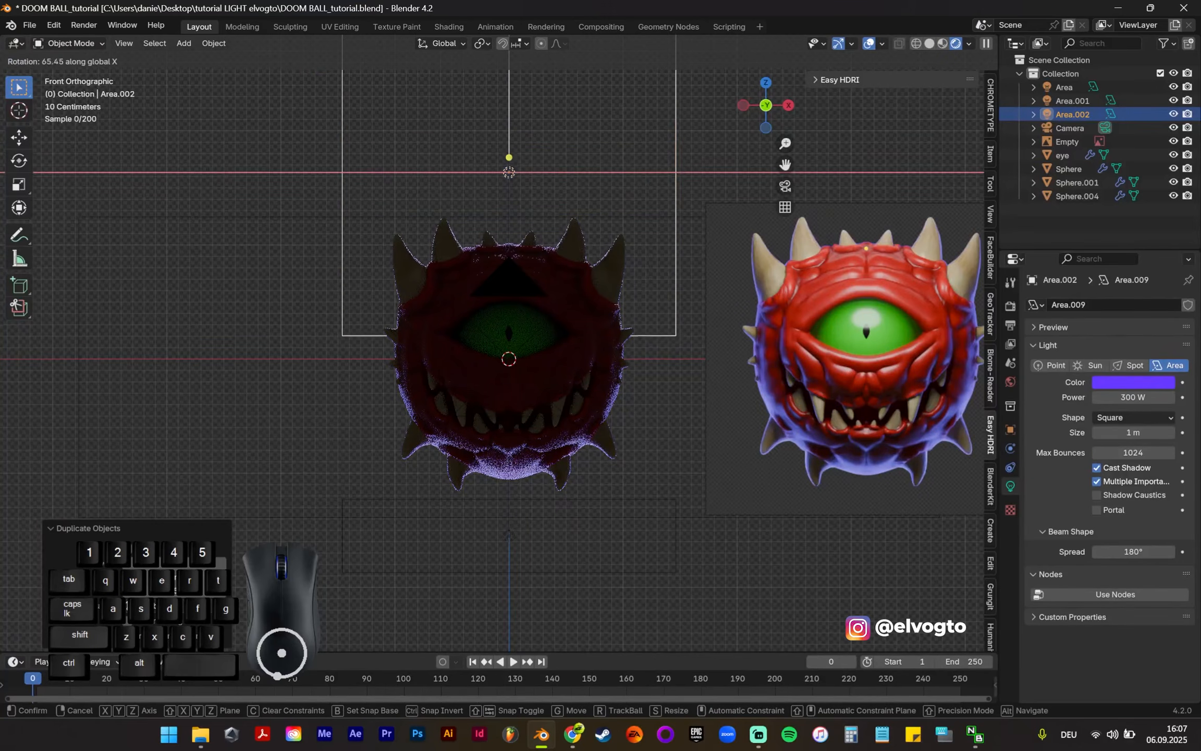
click(391, 73)
middle_drag(538, 272, 568, 260)
key(r)
key(x)
click(447, 387)
Step: Move the upper area light more than 2 m along negative Y toward the creature's front
key(g)
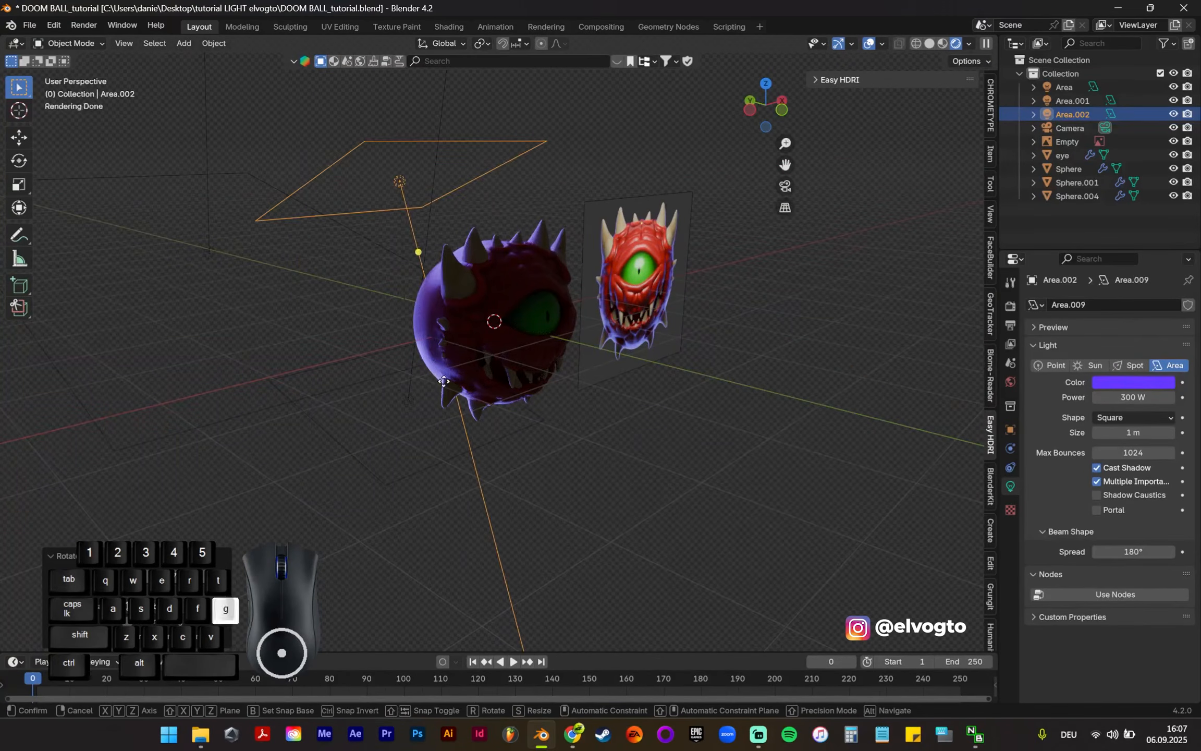
key(y)
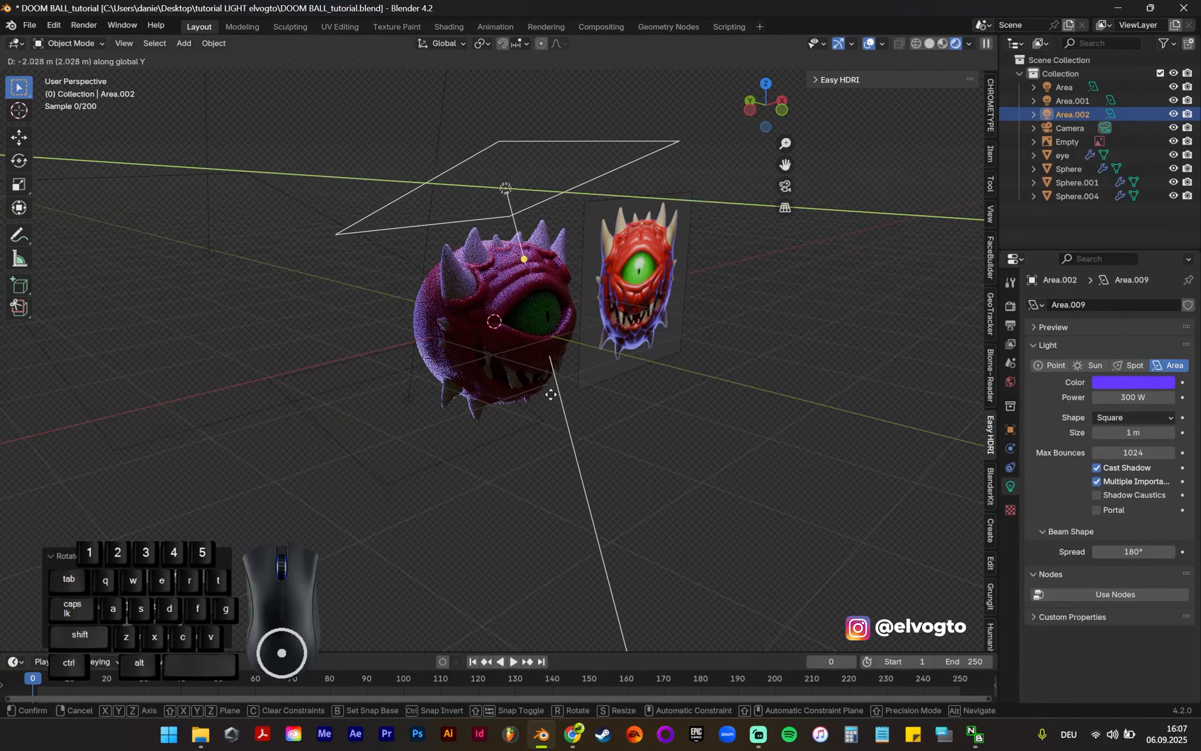
click(593, 410)
Step: Change the upper area light's colour to white by removing all its saturation
middle_drag(978, 384, 660, 303)
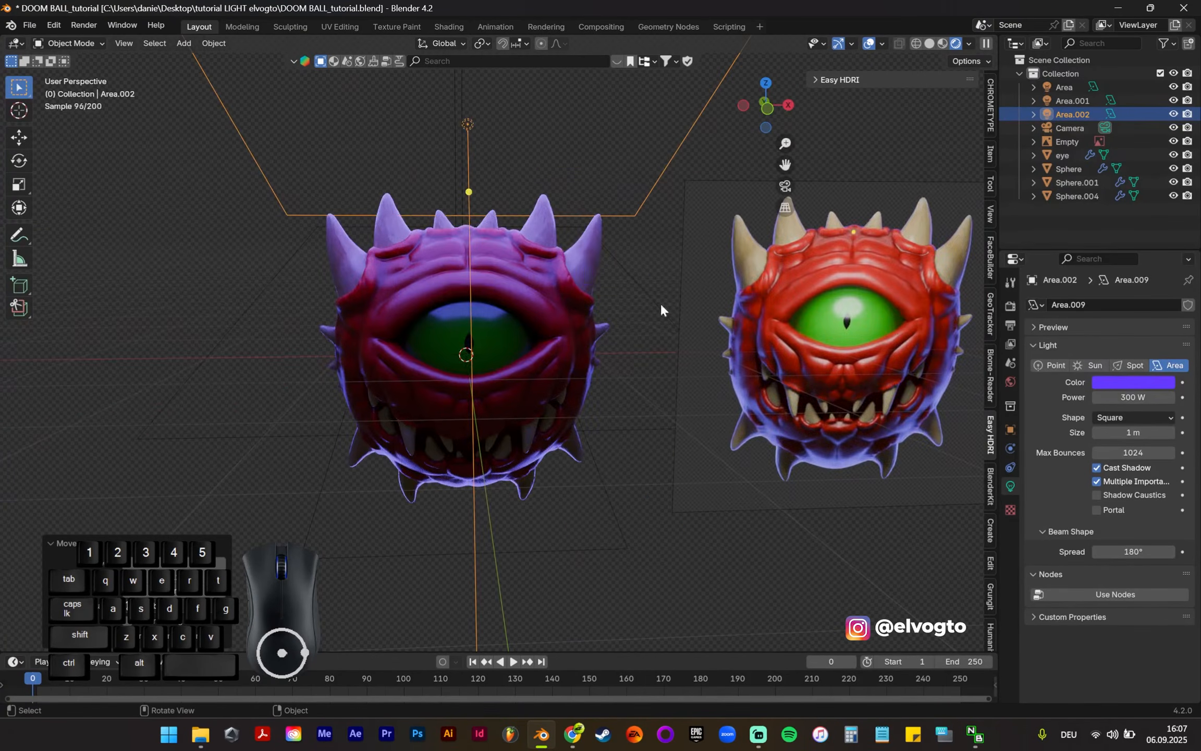
click(1114, 381)
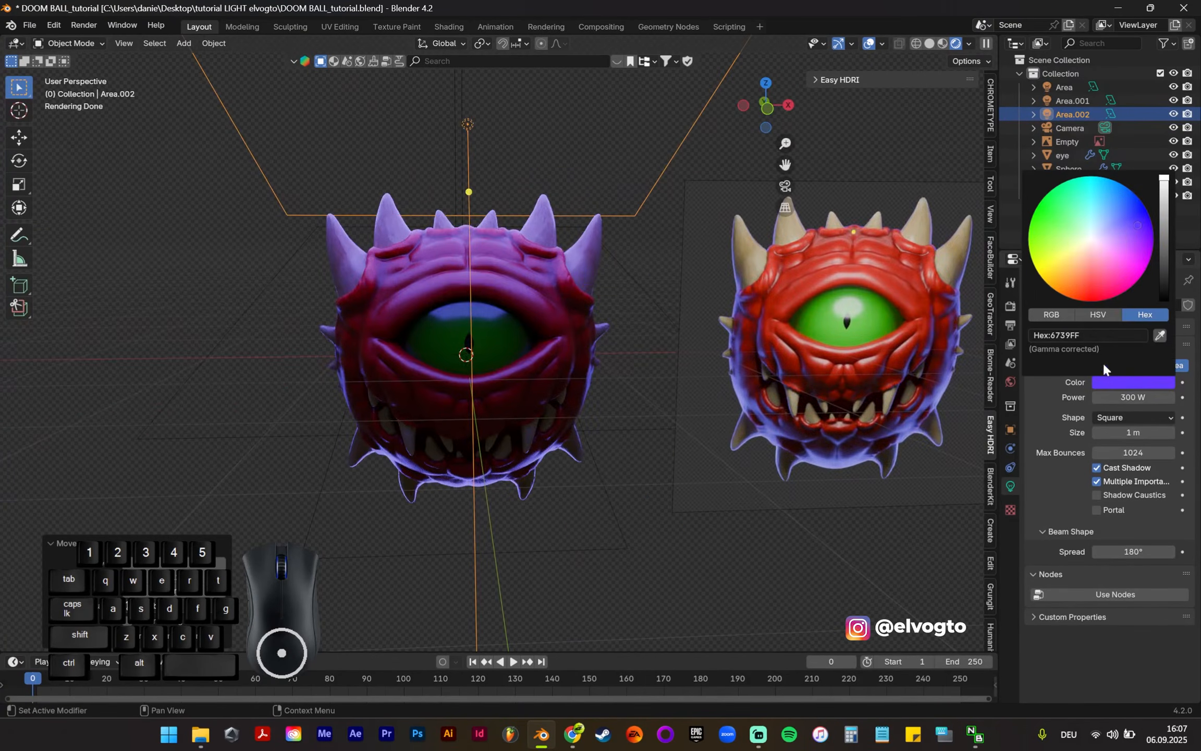
click(1098, 316)
drag(1114, 349, 1009, 349)
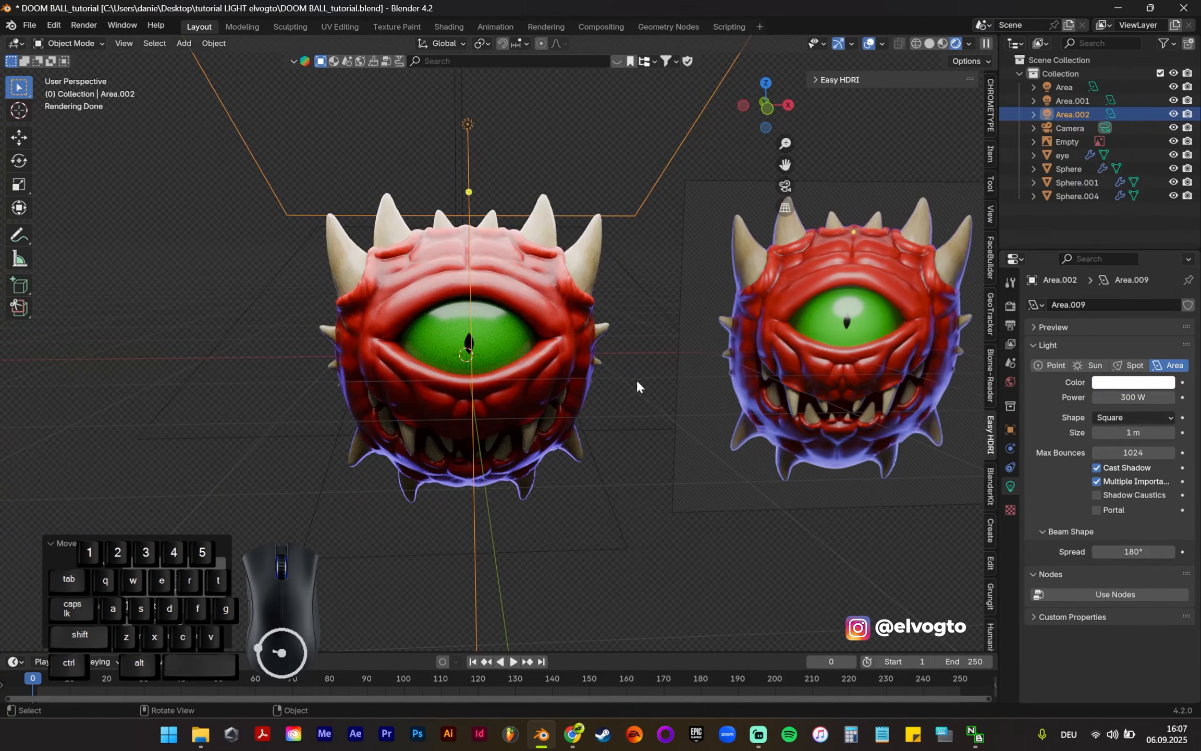
Step: From the front view, move the white upper light farther forward along negative Y and compare the eye's reflection with the reference image
scroll(632, 373, up, 1)
scroll(633, 366, down, 3)
shift+middle_drag(636, 362, 610, 331)
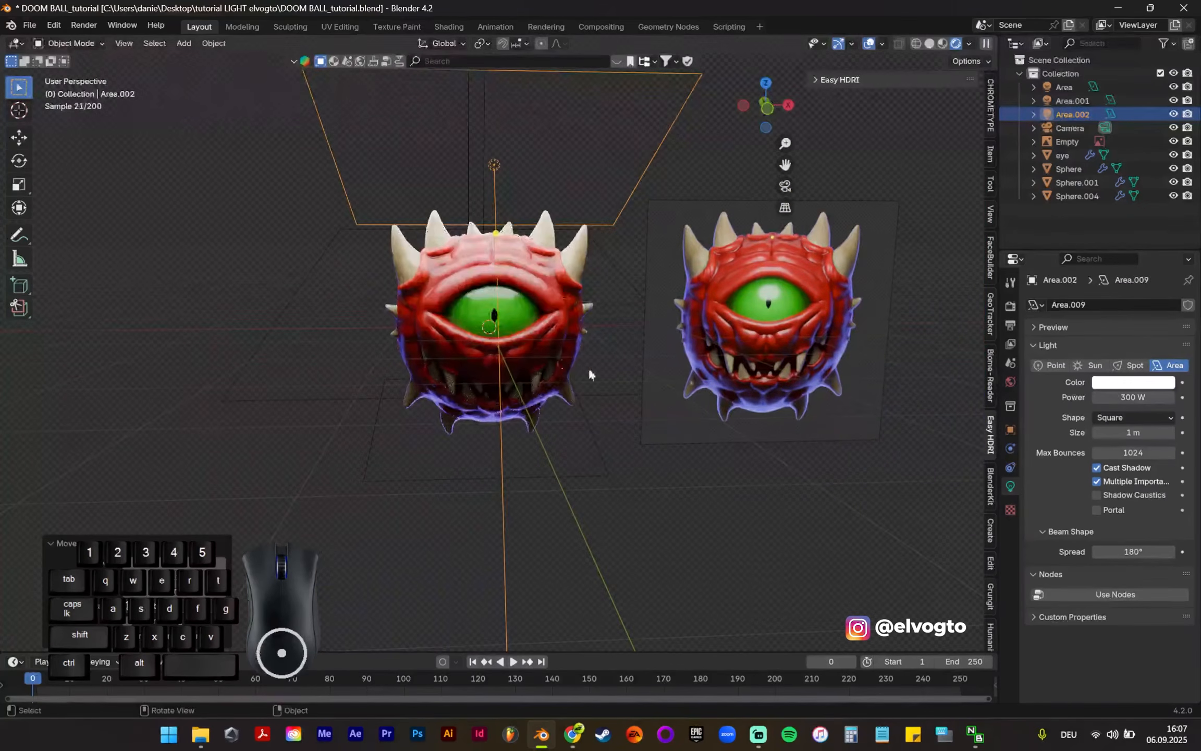
key(KP_1)
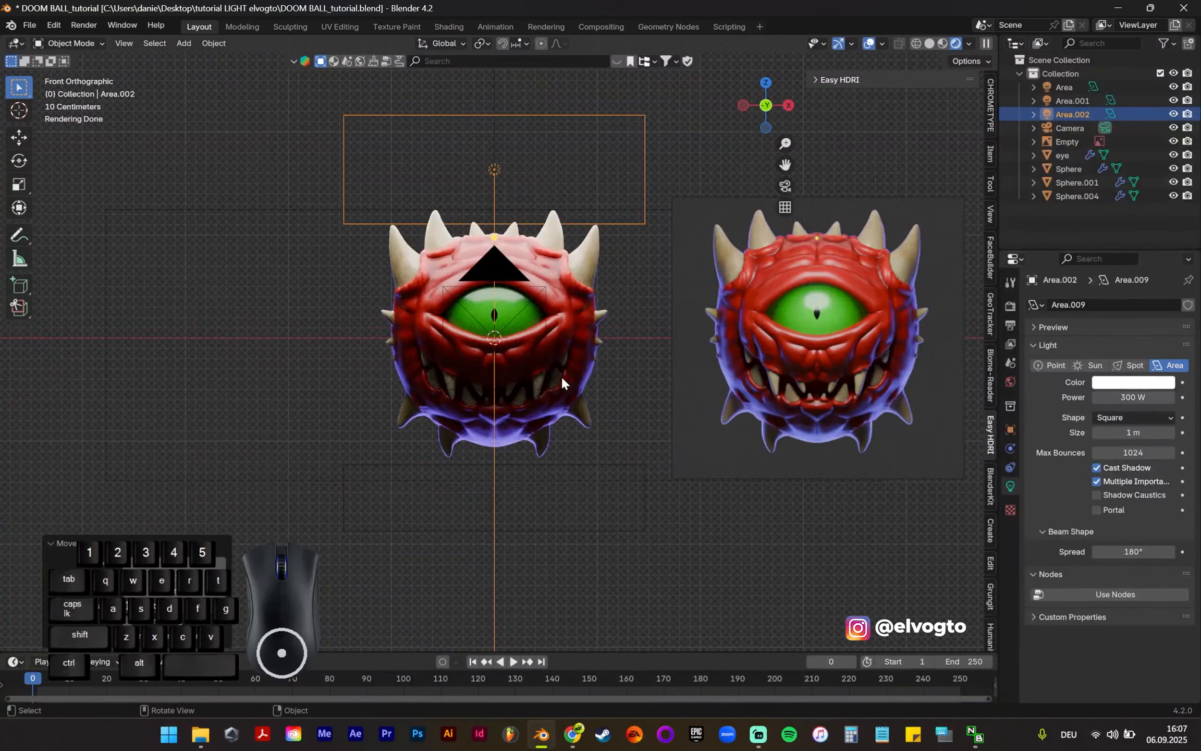
key(g)
key(y)
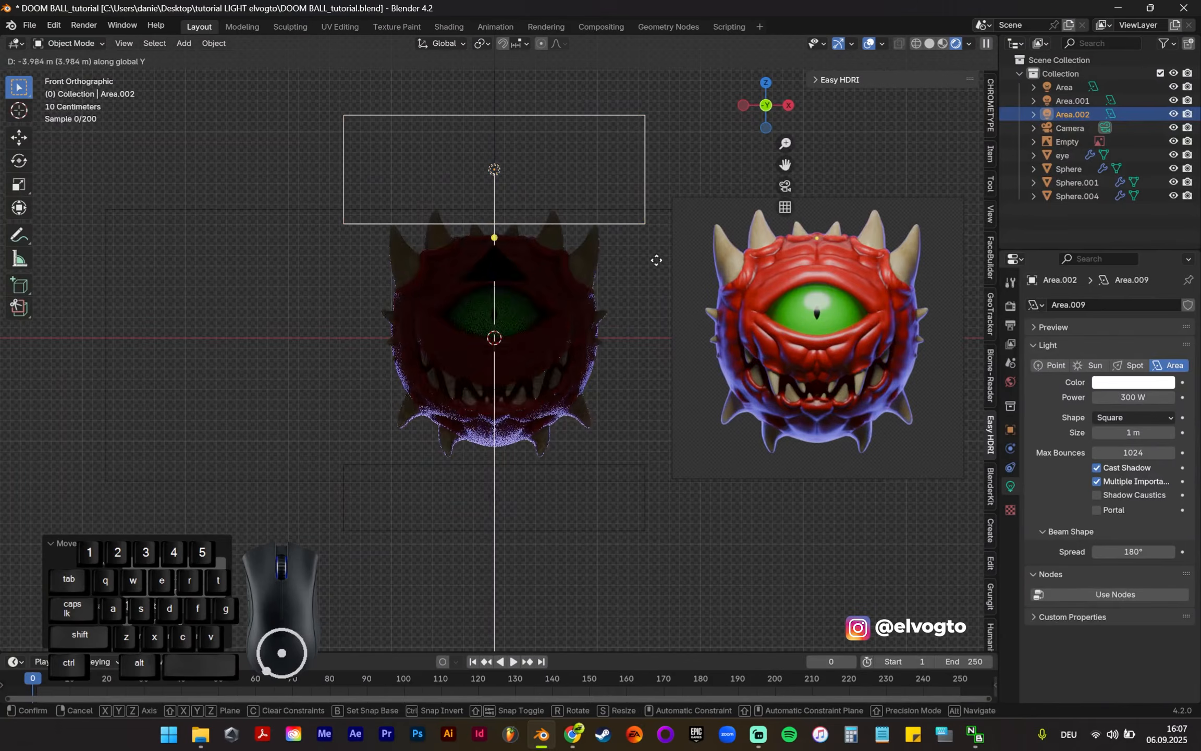
click(641, 295)
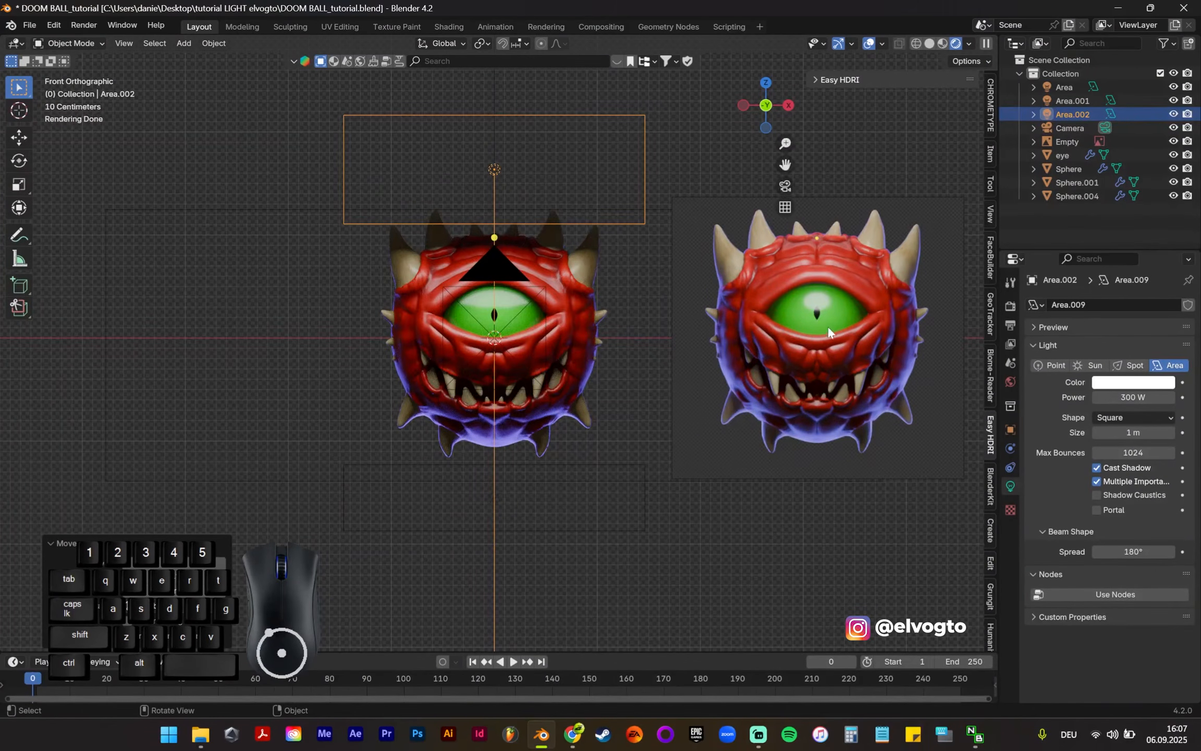
scroll(827, 306, up, 4)
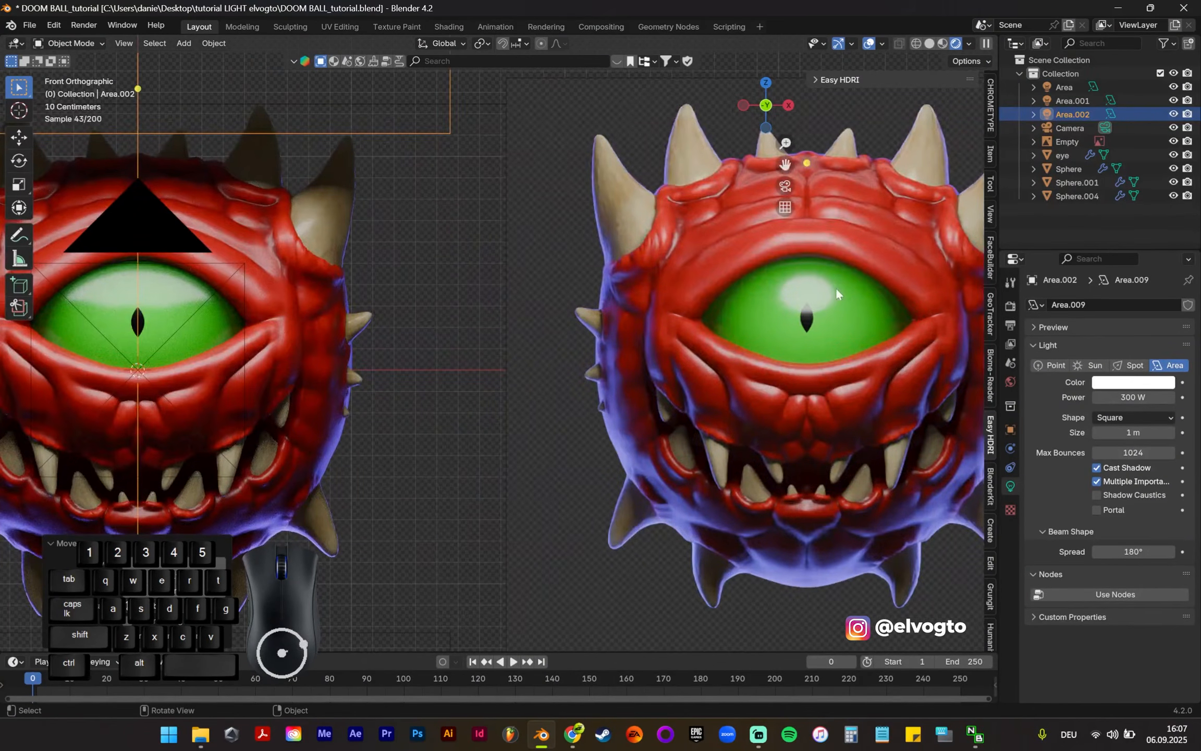
shift+middle_drag(334, 297, 554, 317)
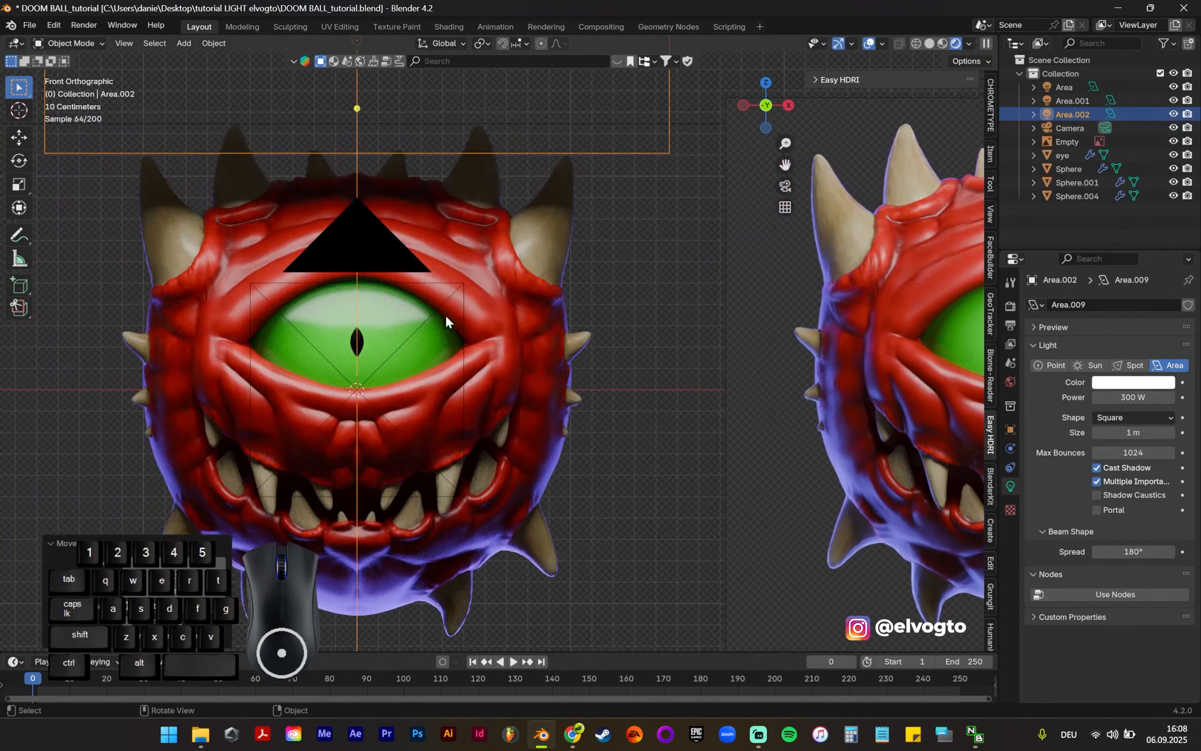
Step: Change the white upper area light's shape to Disk and scale the light down slightly
scroll(562, 272, down, 1)
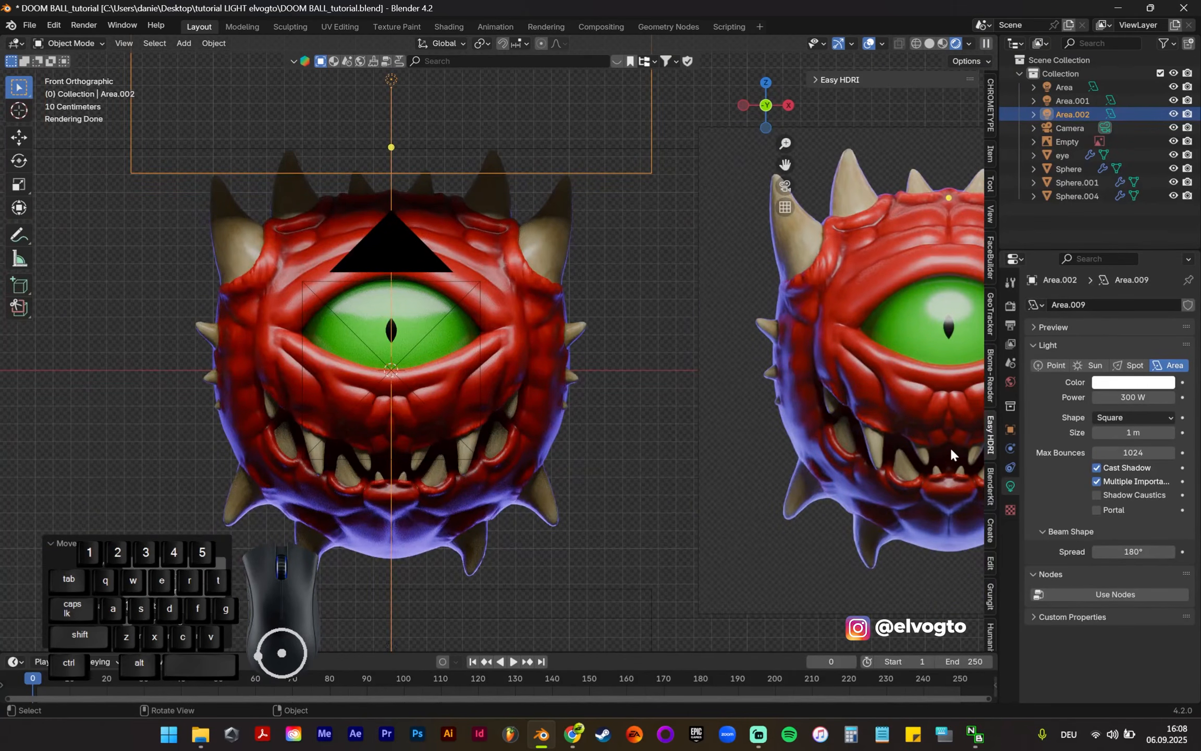
scroll(580, 284, down, 1)
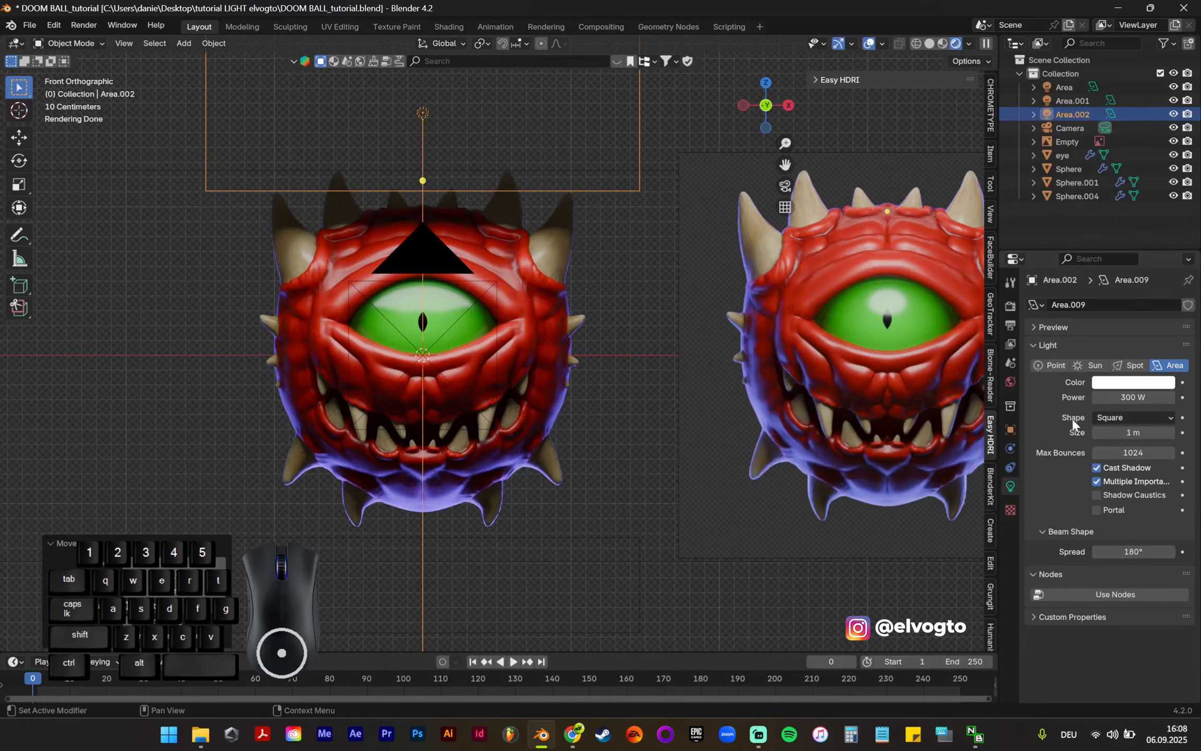
click(1106, 417)
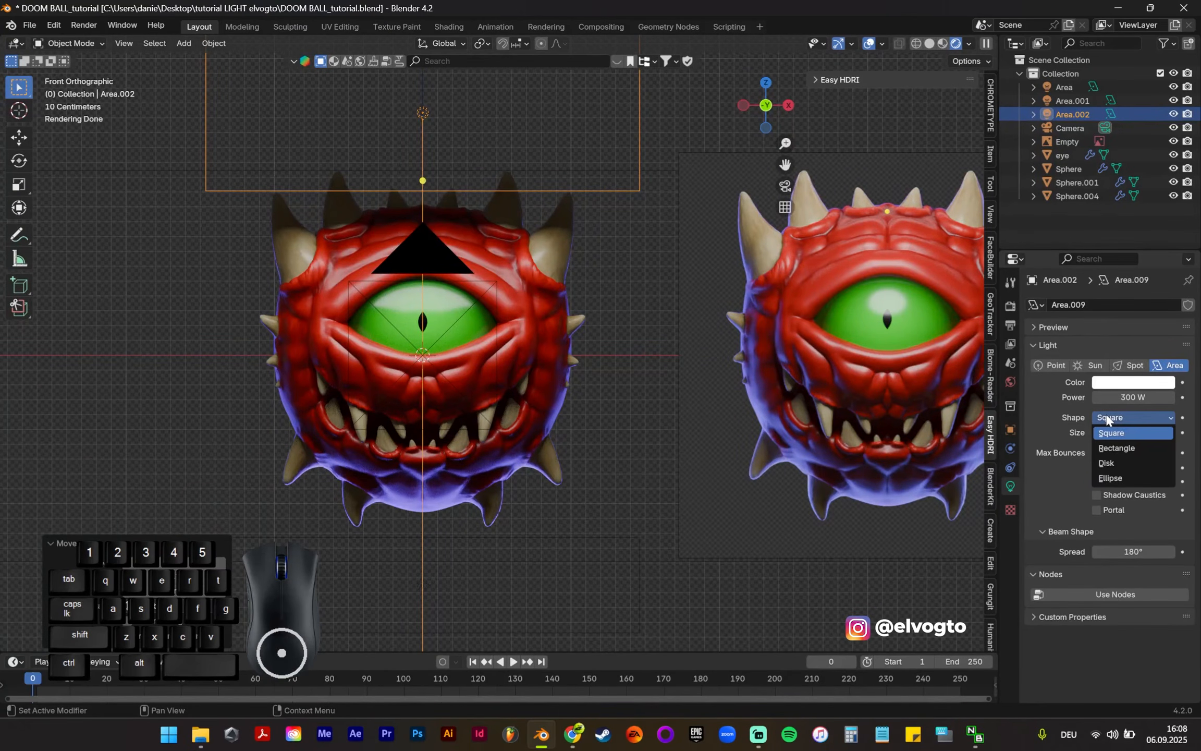
click(1117, 462)
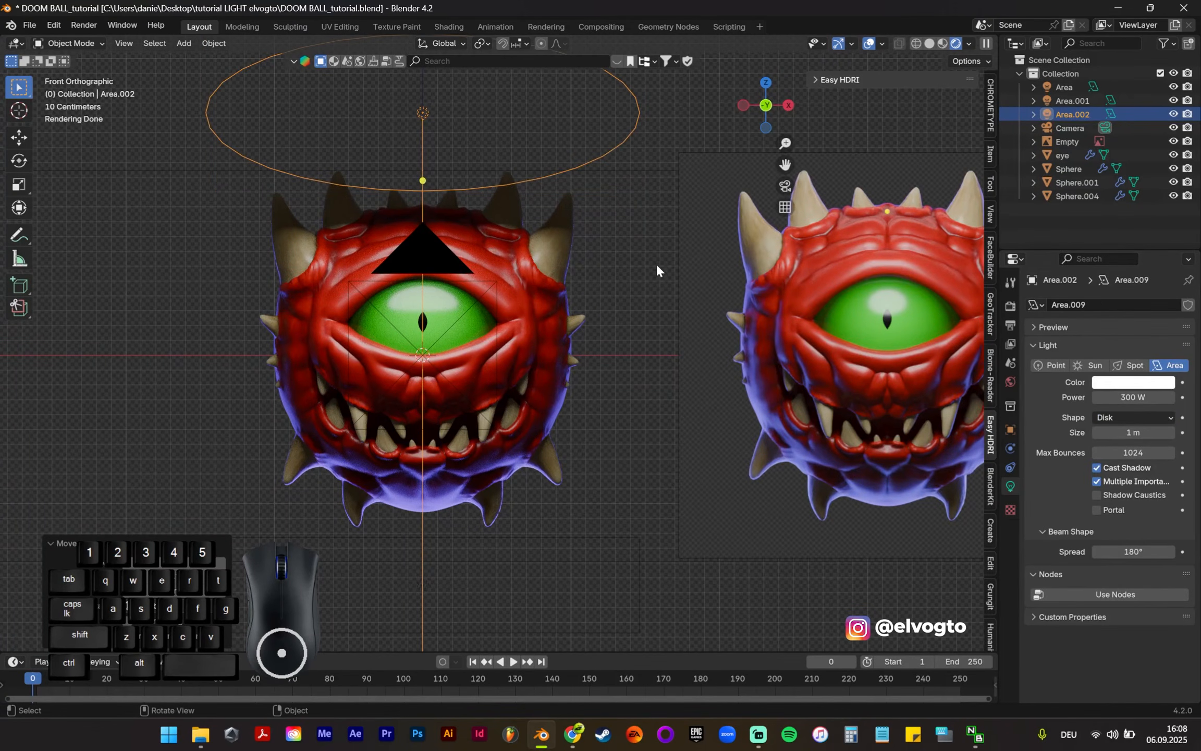
key(s)
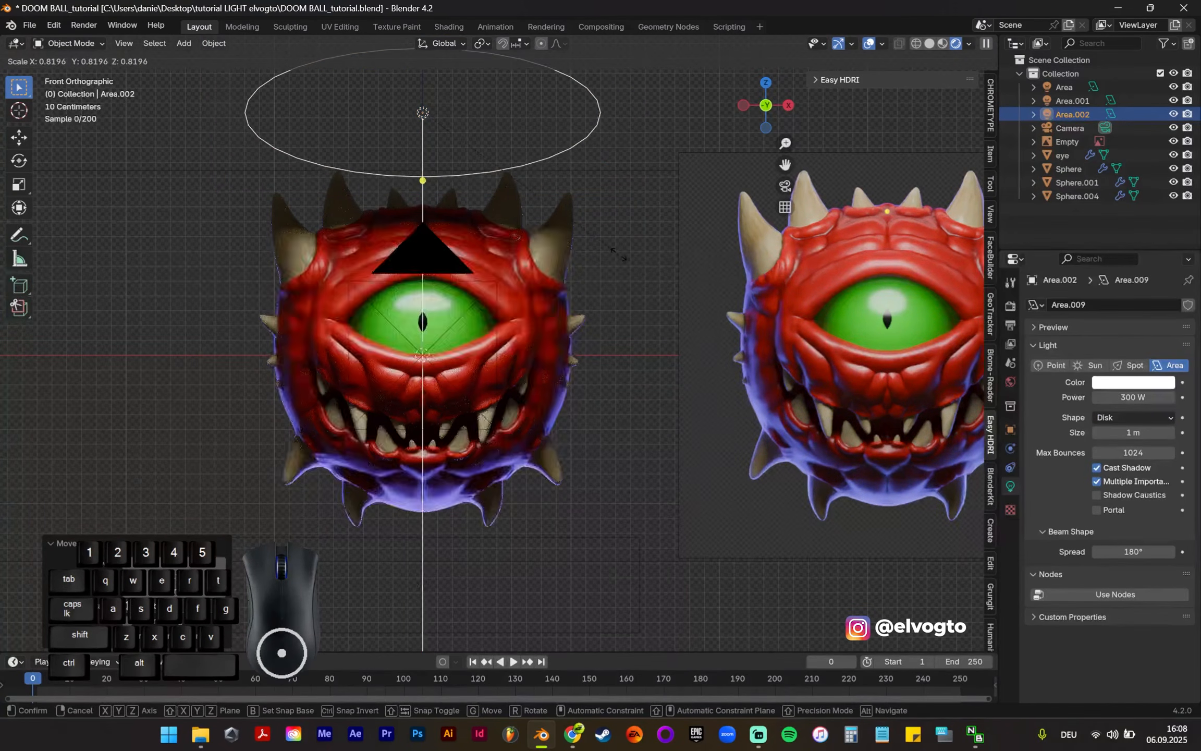
click(632, 256)
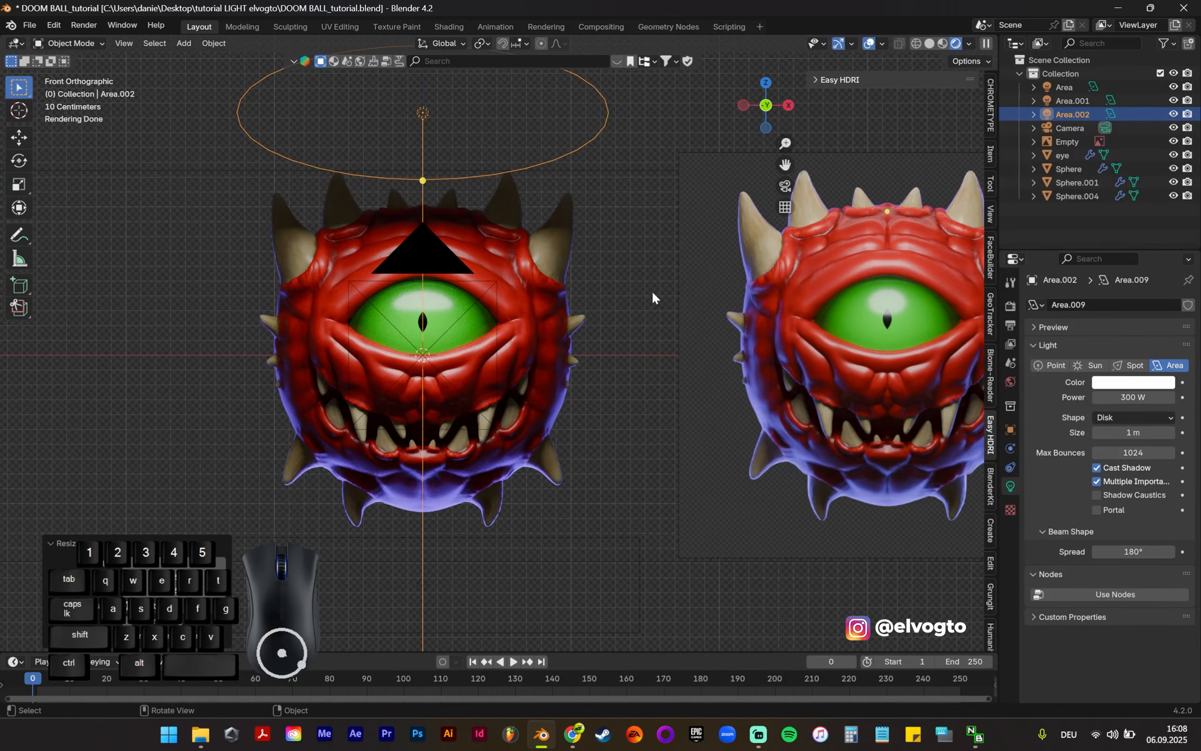
Step: Rotate the white disk light around X so it tilts toward the creature's face and lights the horns and forehead
scroll(466, 240, down, 2)
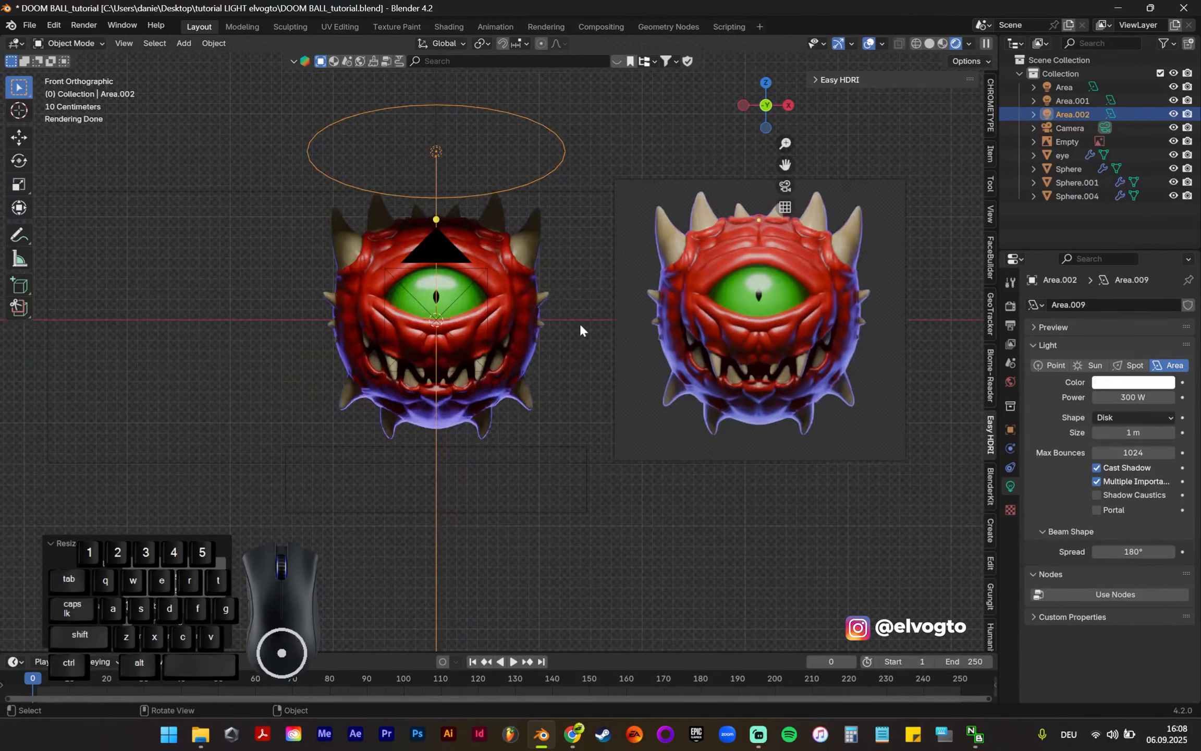
key(r)
key(x)
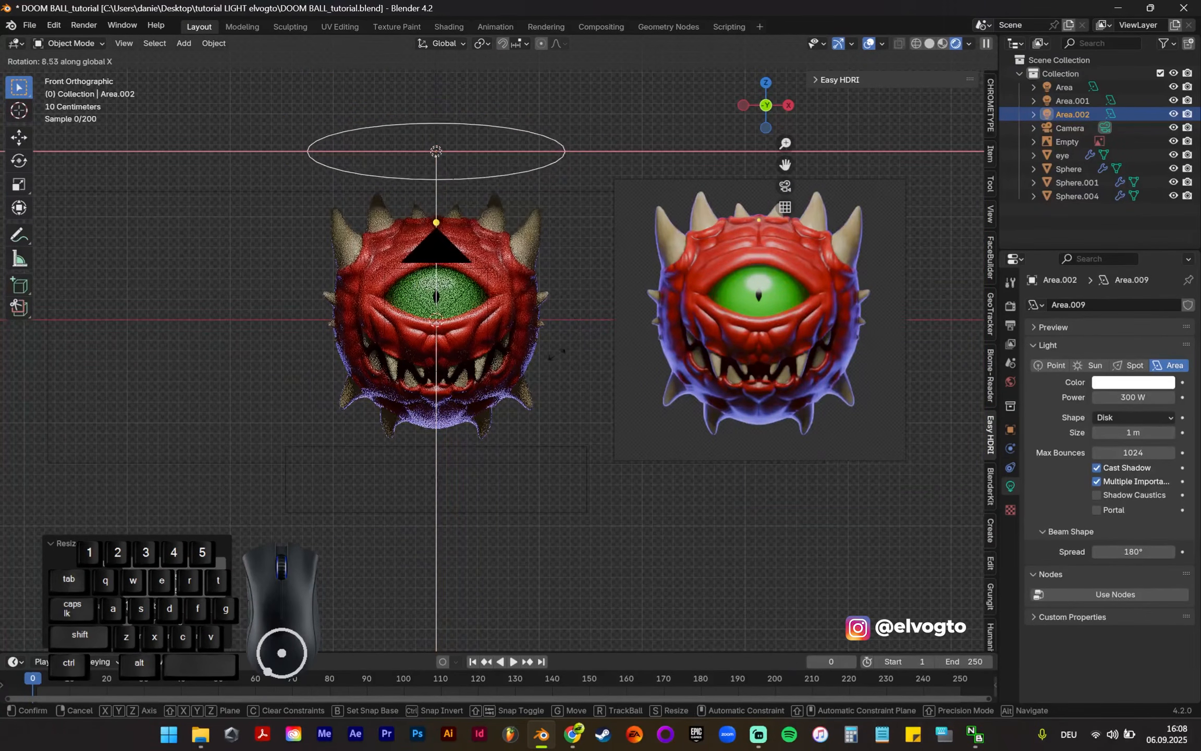
click(541, 308)
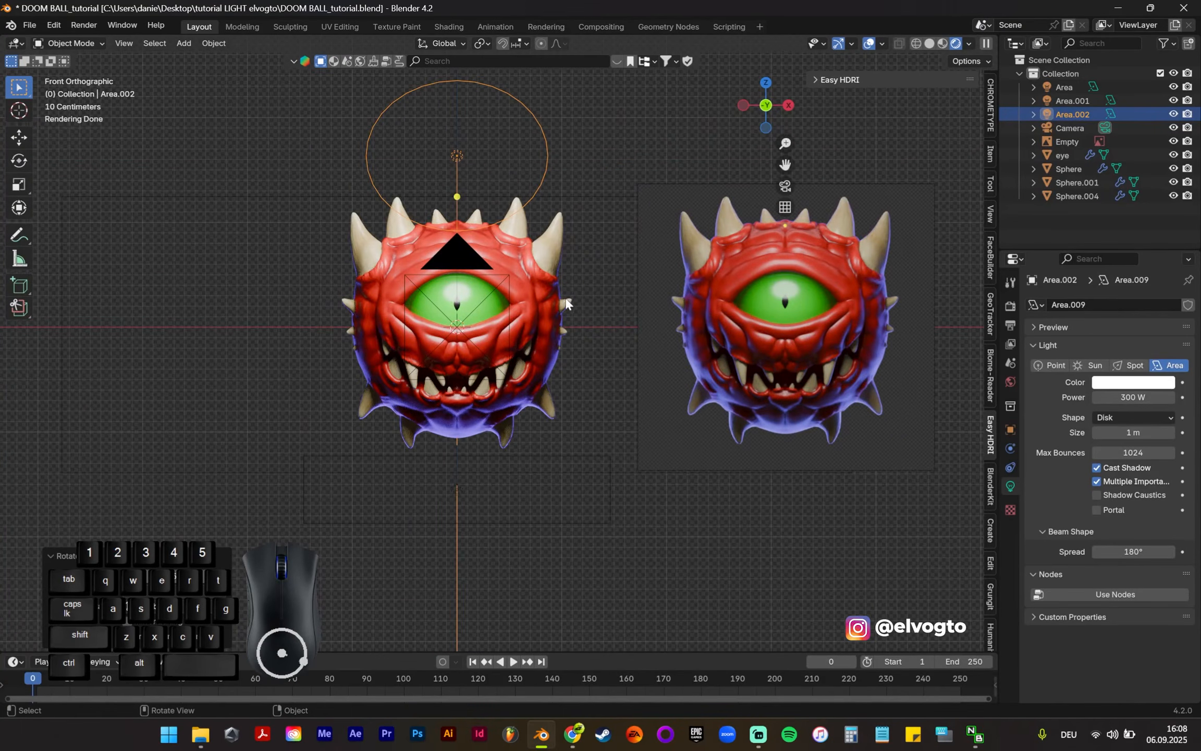
scroll(568, 303, up, 1)
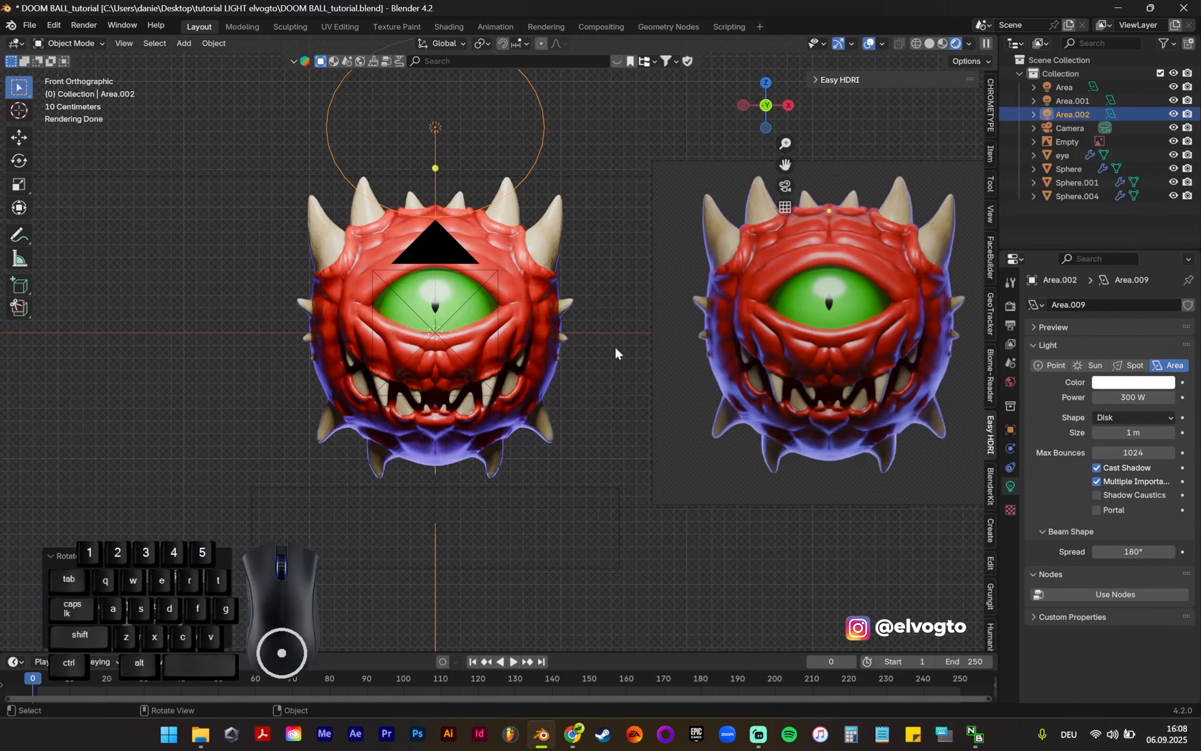
Step: Set the white disk light's power to 100 W and nudge the light slightly along Y
click(1129, 397)
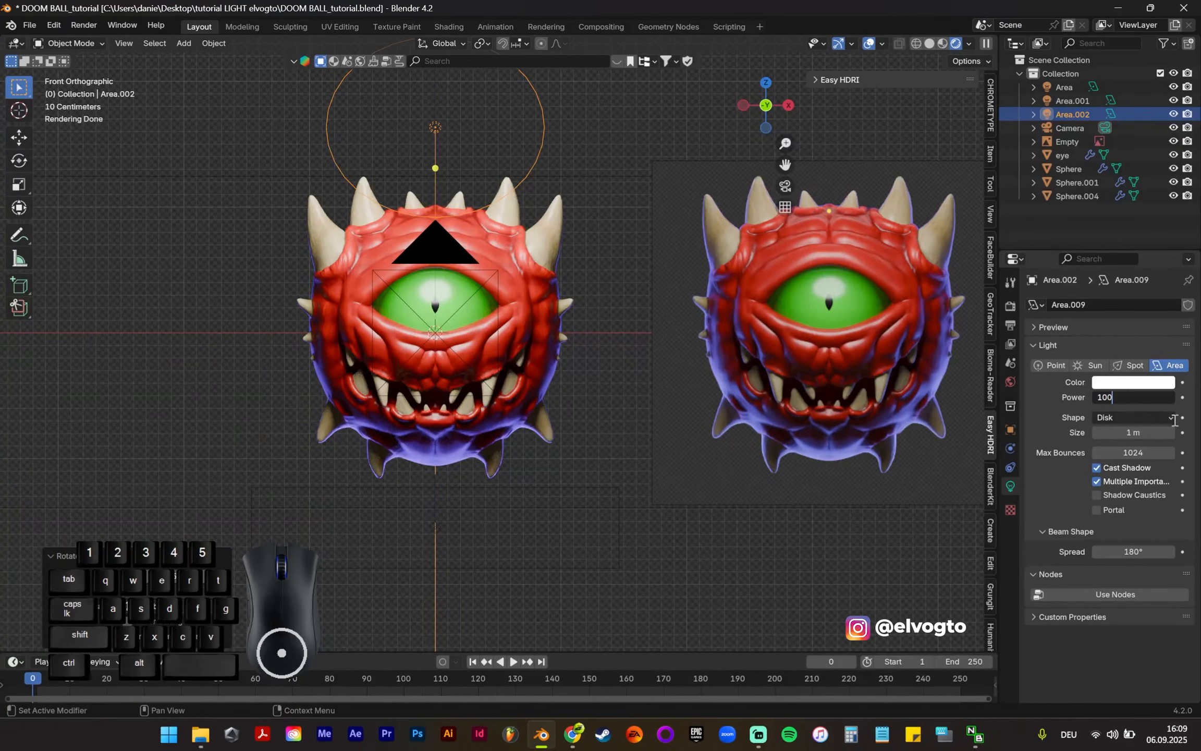
key(Return)
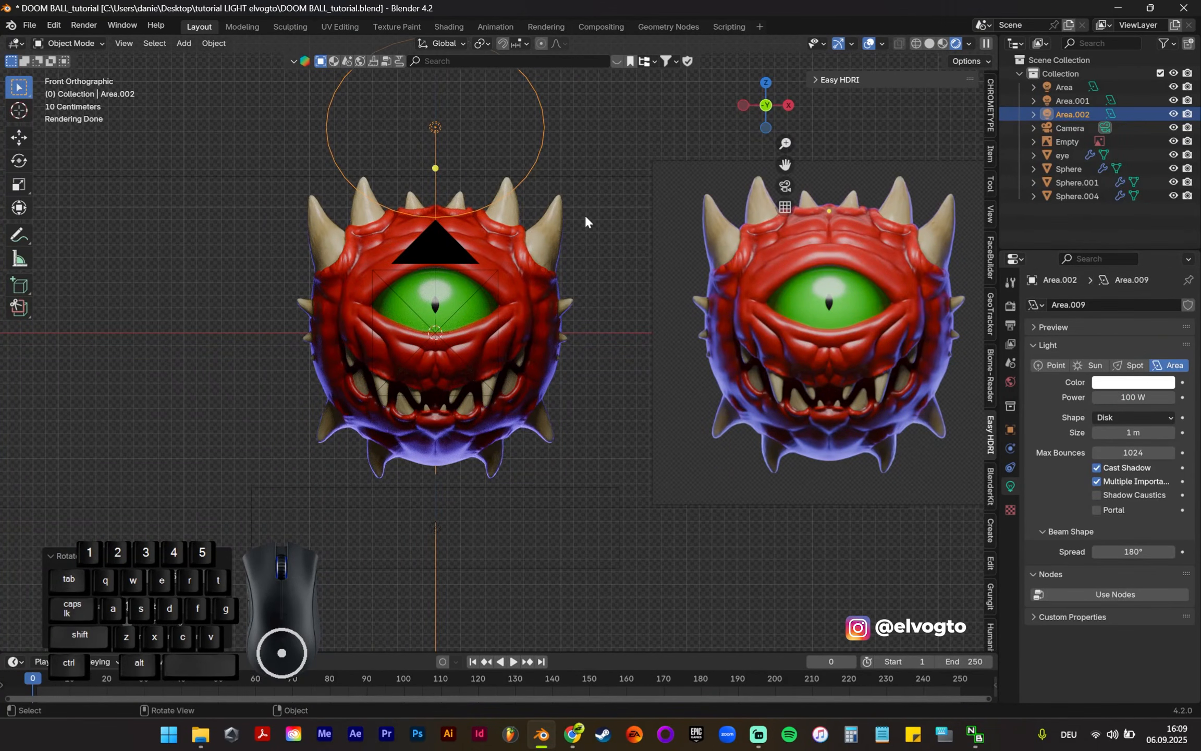
key(g)
key(y)
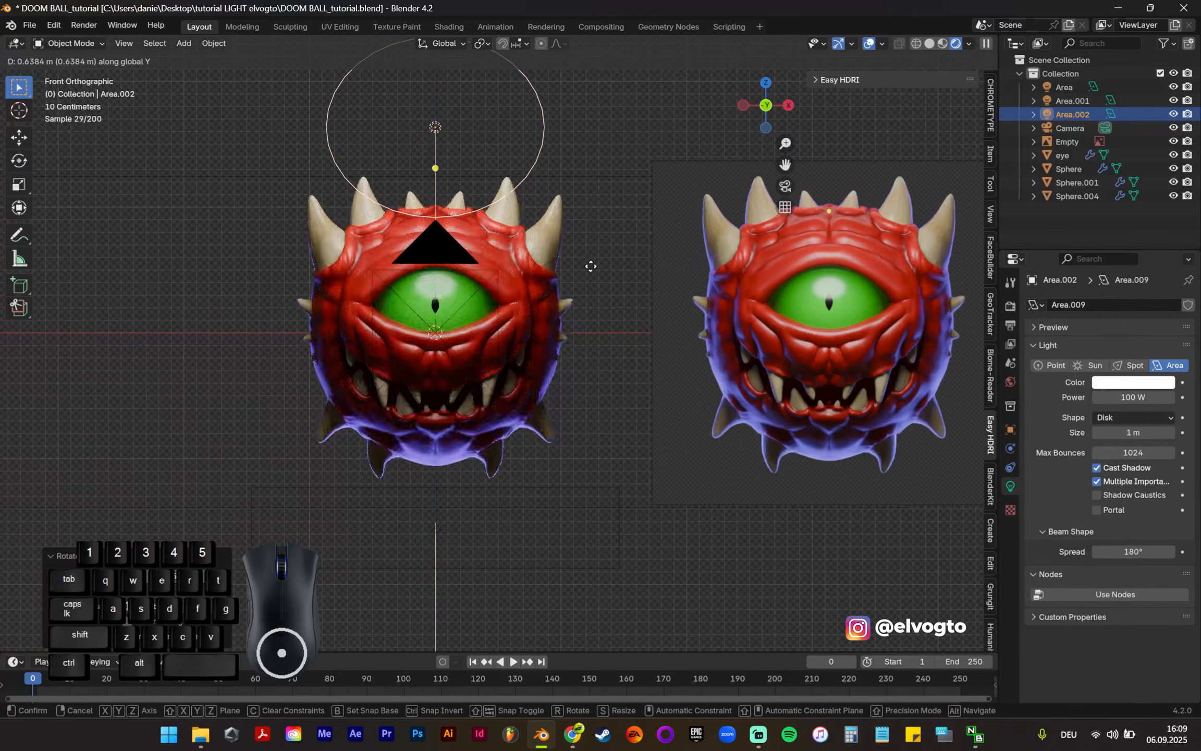
click(609, 239)
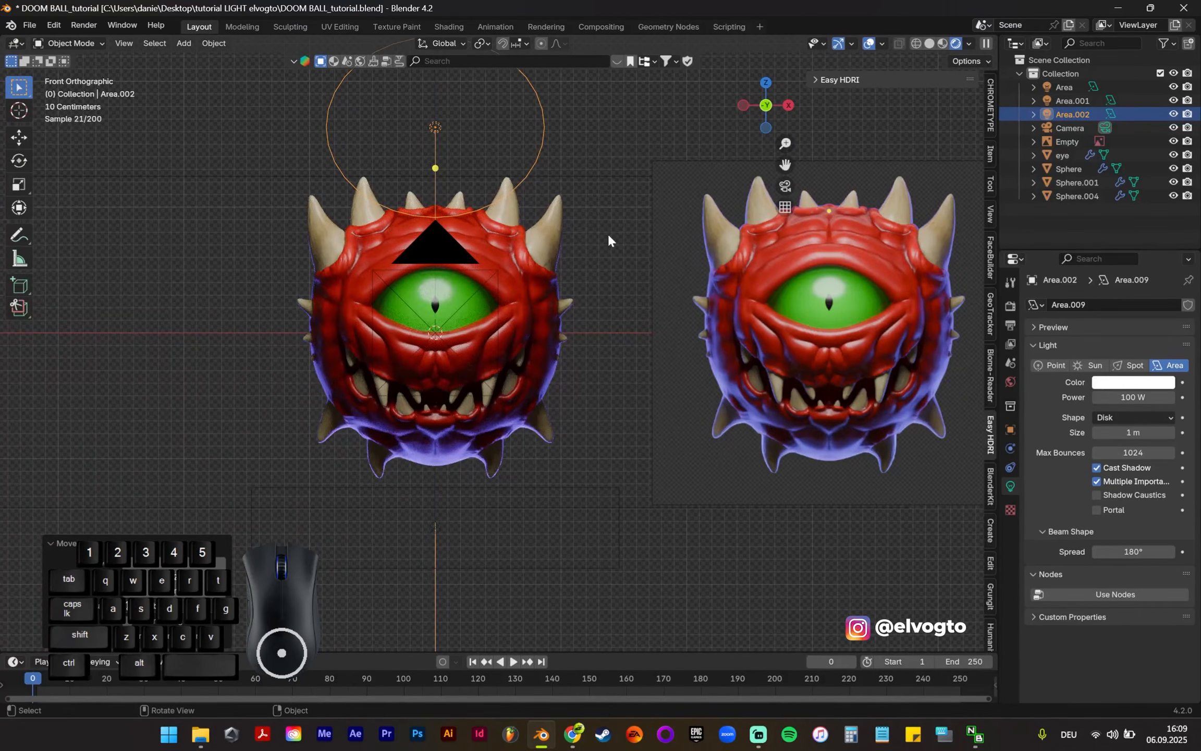
Step: Try 200 W for the white disk light, then set its power to 150 W
click(1113, 397)
text(200)
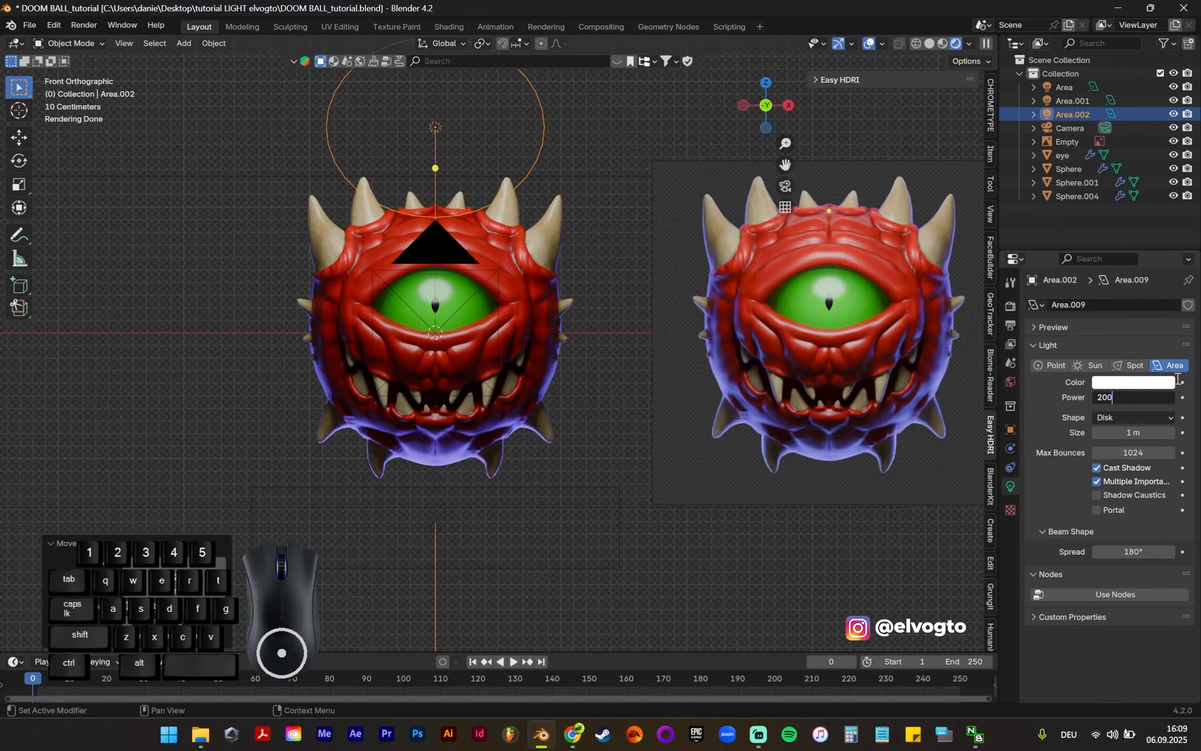
key(Return)
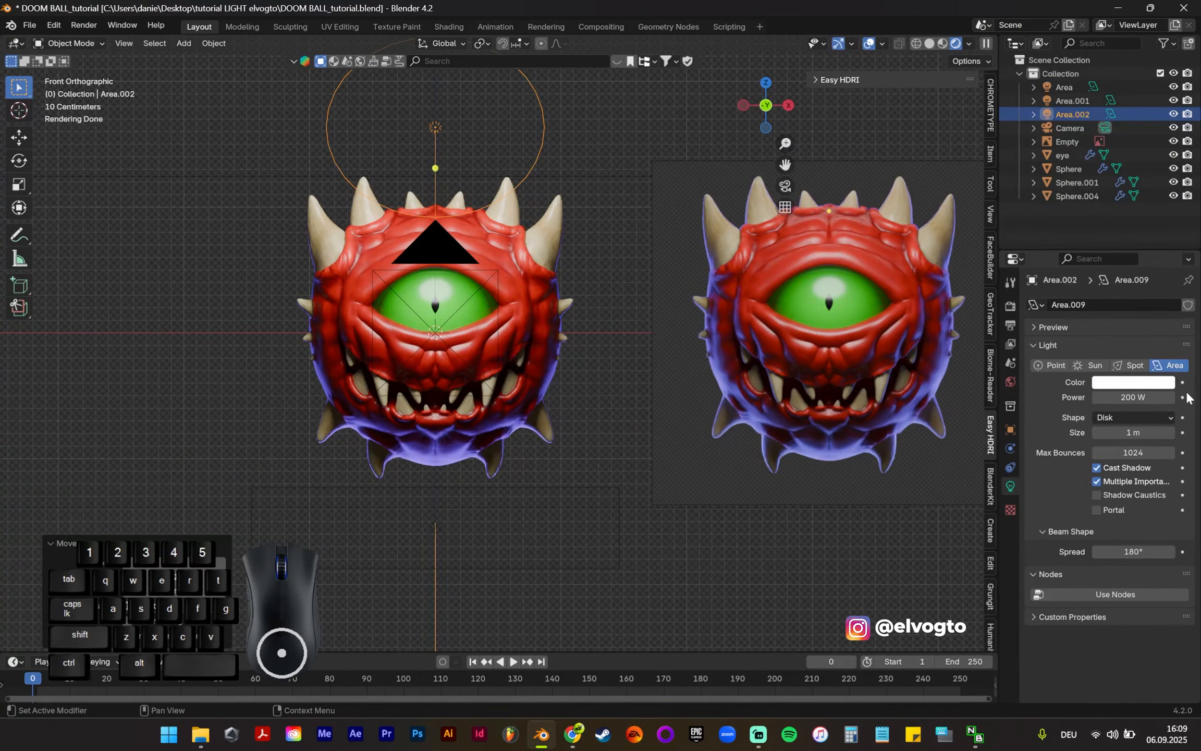
click(1134, 399)
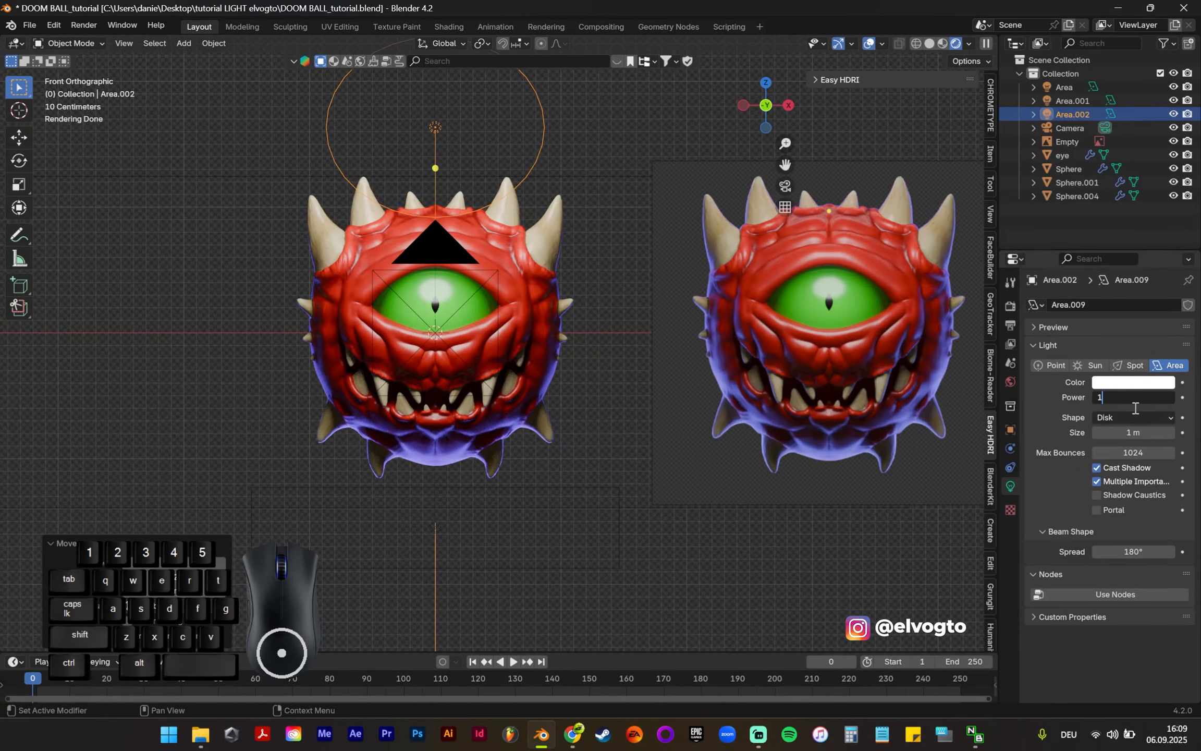
text(150)
key(Return)
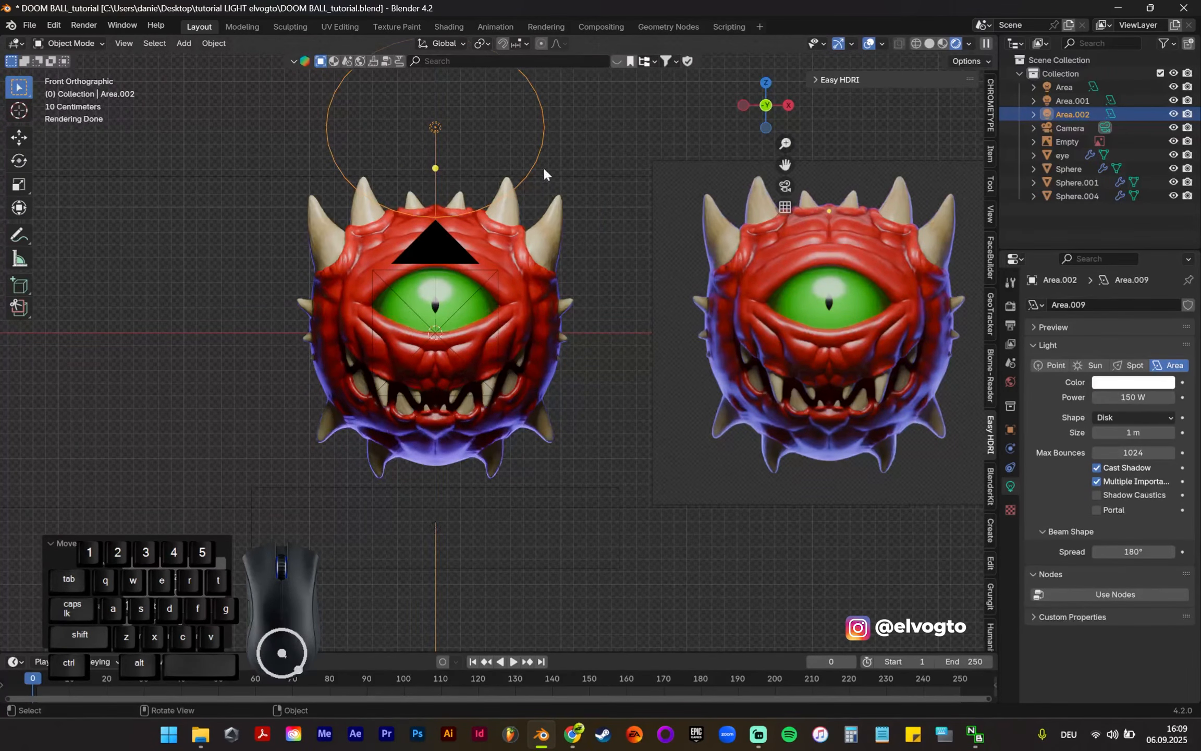
Step: Lower the white disk light along Z by about 0.02 m
scroll(637, 330, down, 3)
scroll(631, 351, up, 3)
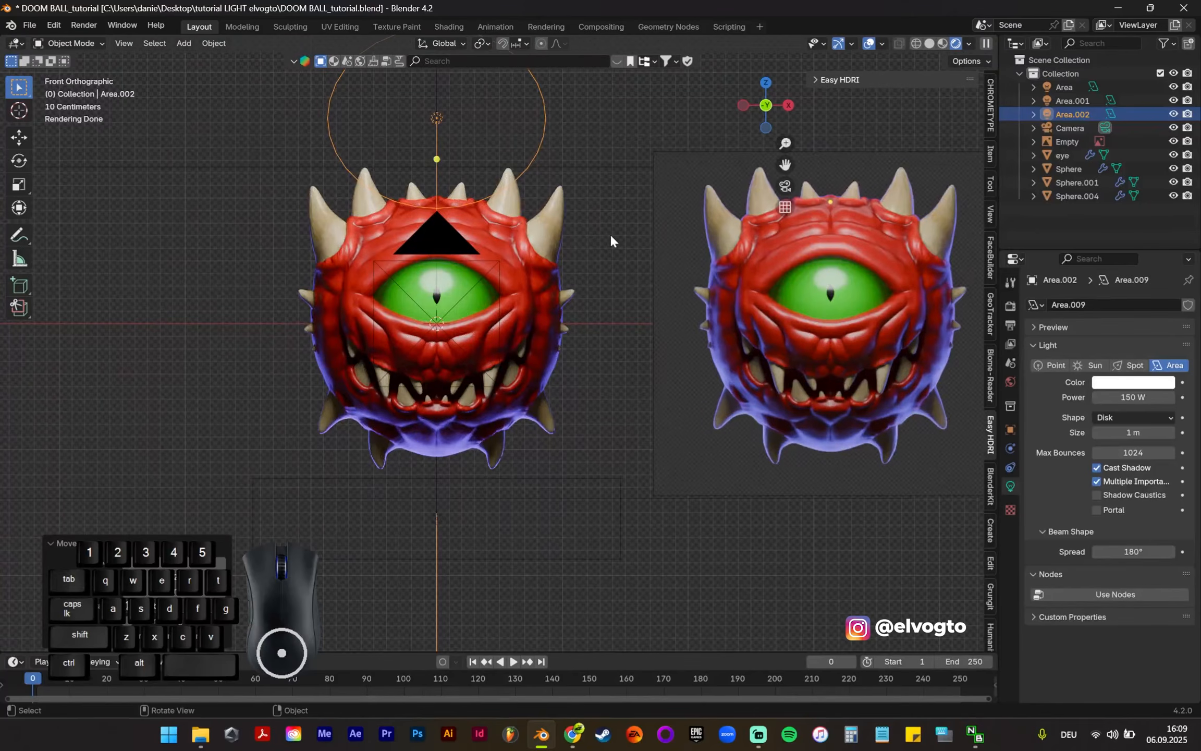
key(g)
key(z)
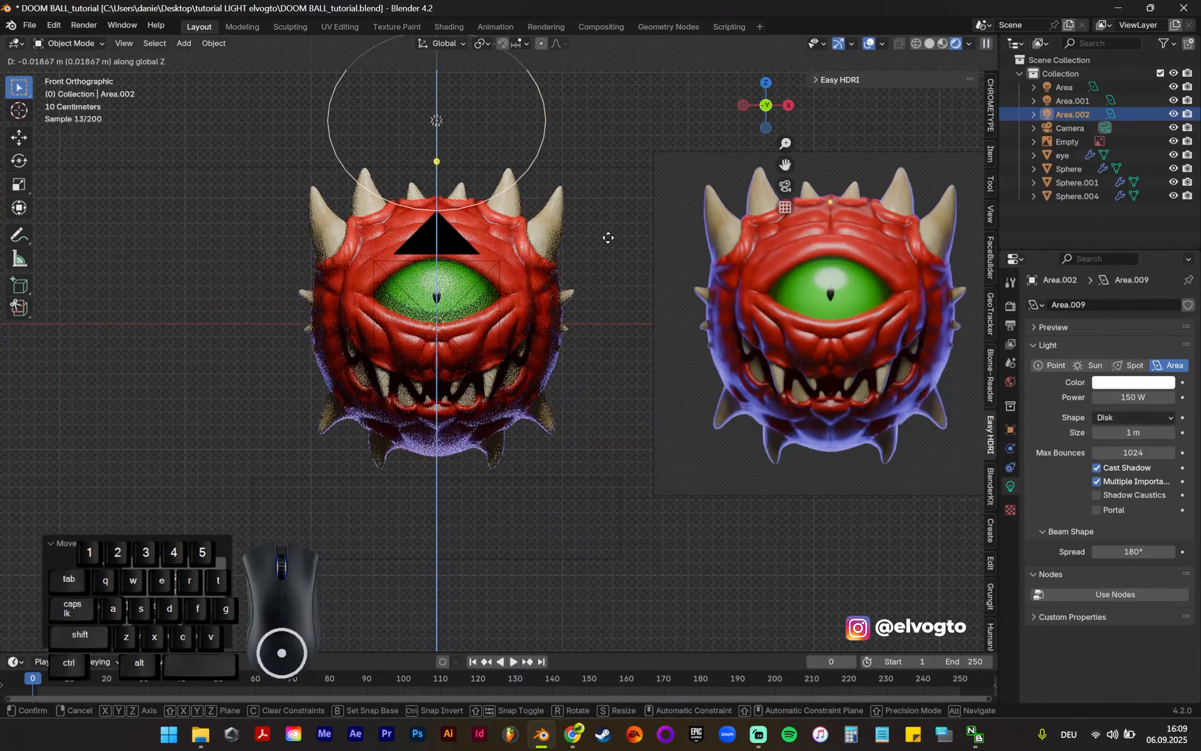
click(608, 237)
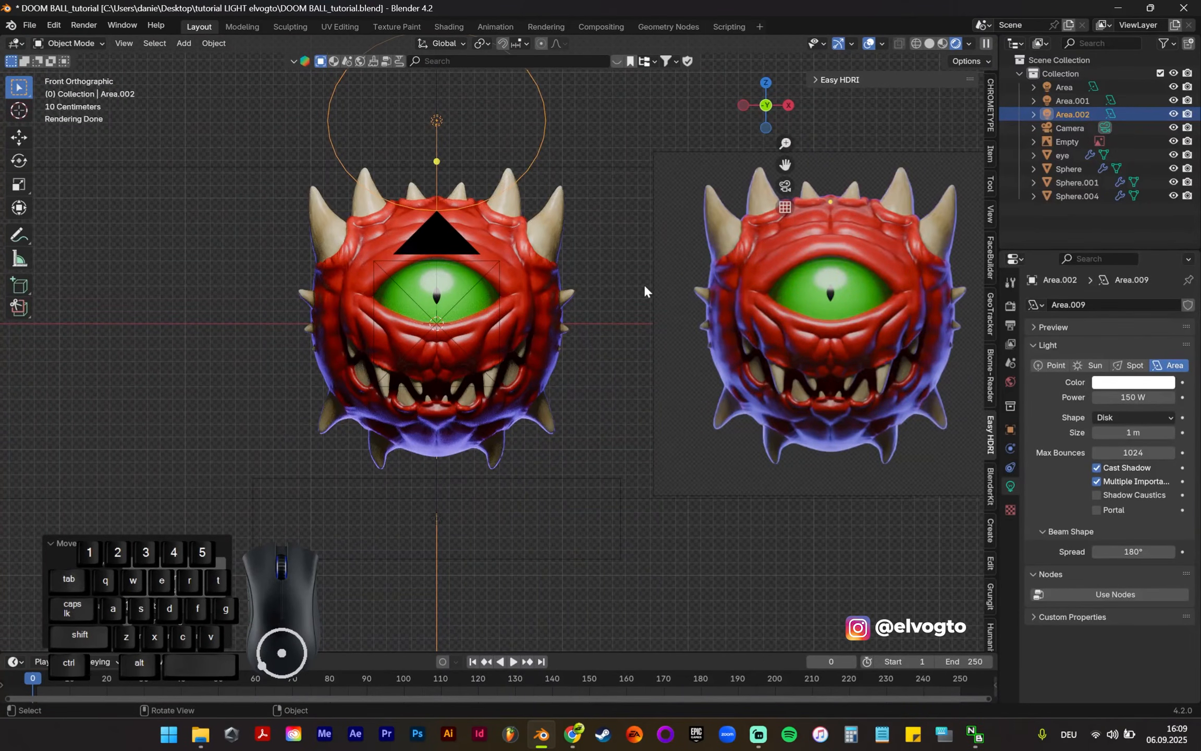
Step: Compare the creature's eye reflection, forehead and rim lighting with the reference image, toggling the viewport overlays off and on
click(871, 43)
click(869, 41)
shift+middle_drag(604, 290, 626, 290)
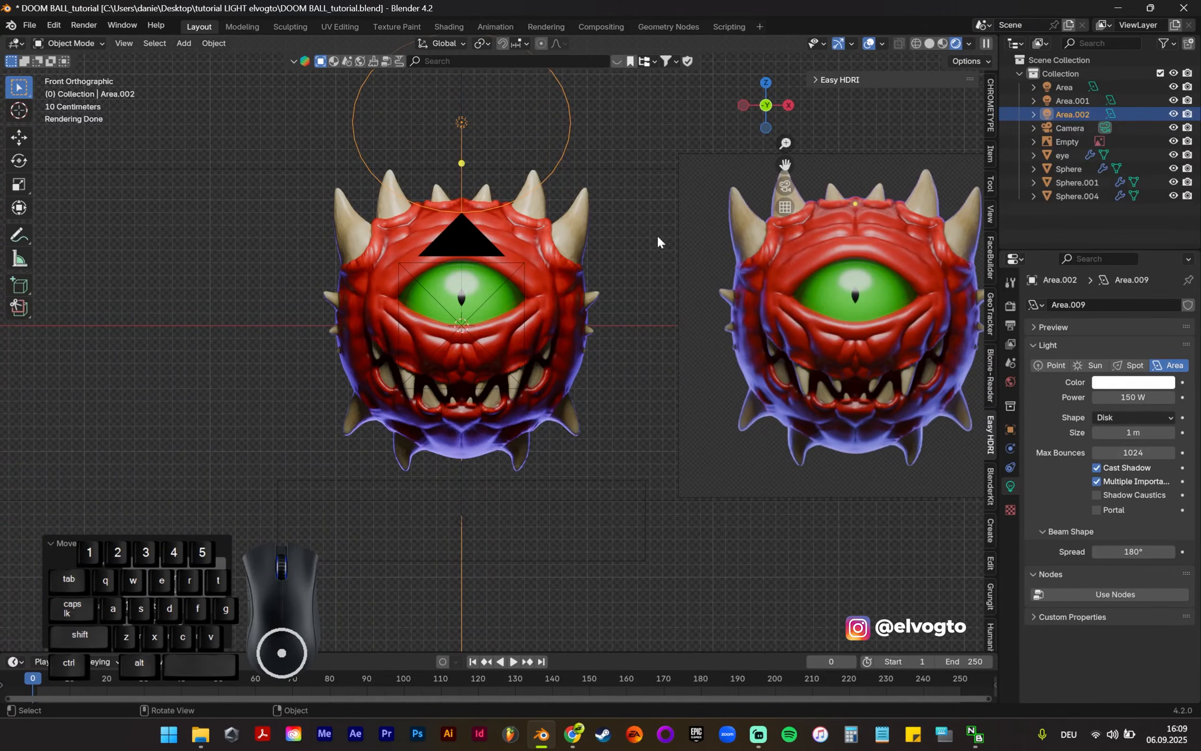
scroll(856, 227, up, 3)
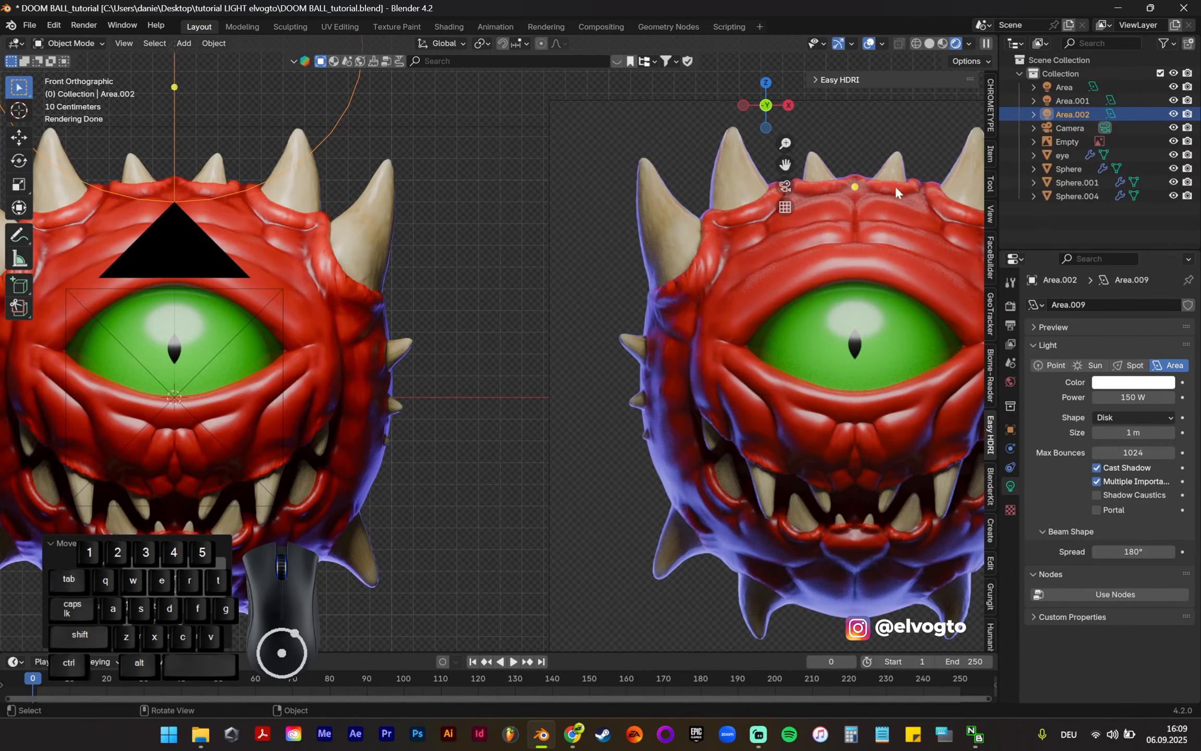
shift+middle_drag(466, 291, 682, 318)
Step: Duplicate the violet area light below the creature and move the copy about 3 m up along Z, above the horns
scroll(678, 313, down, 4)
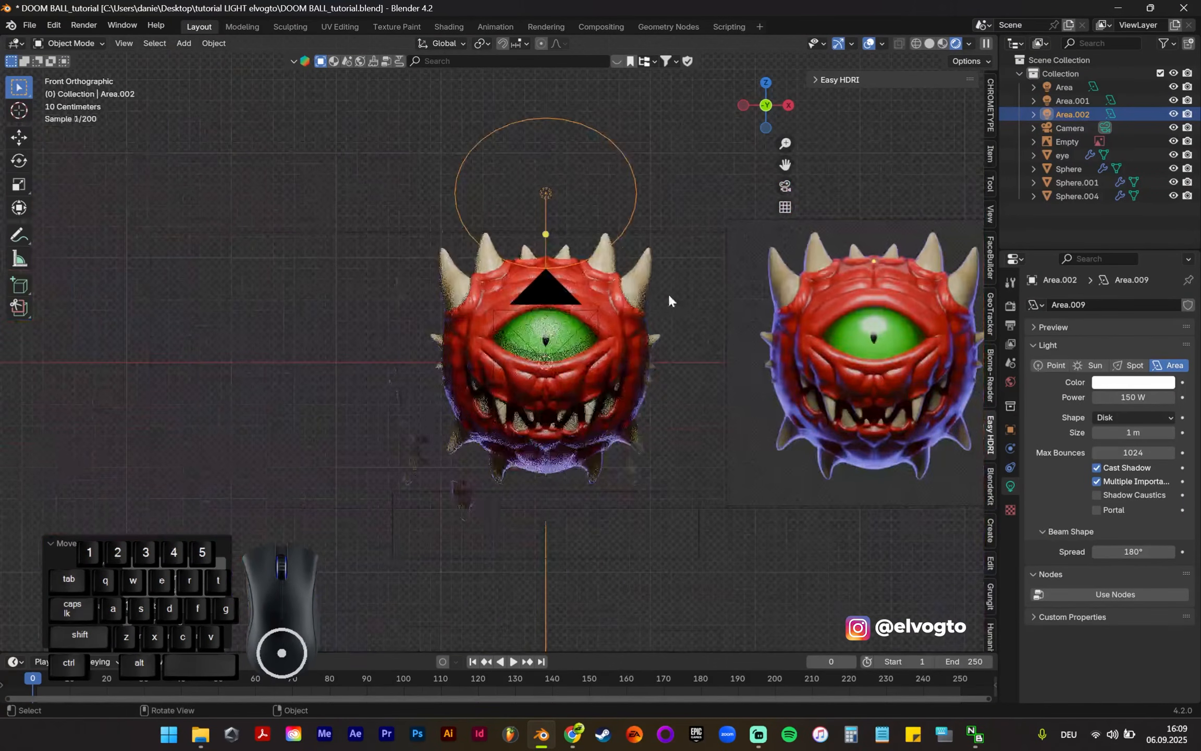
click(607, 484)
key(shift+d)
key(z)
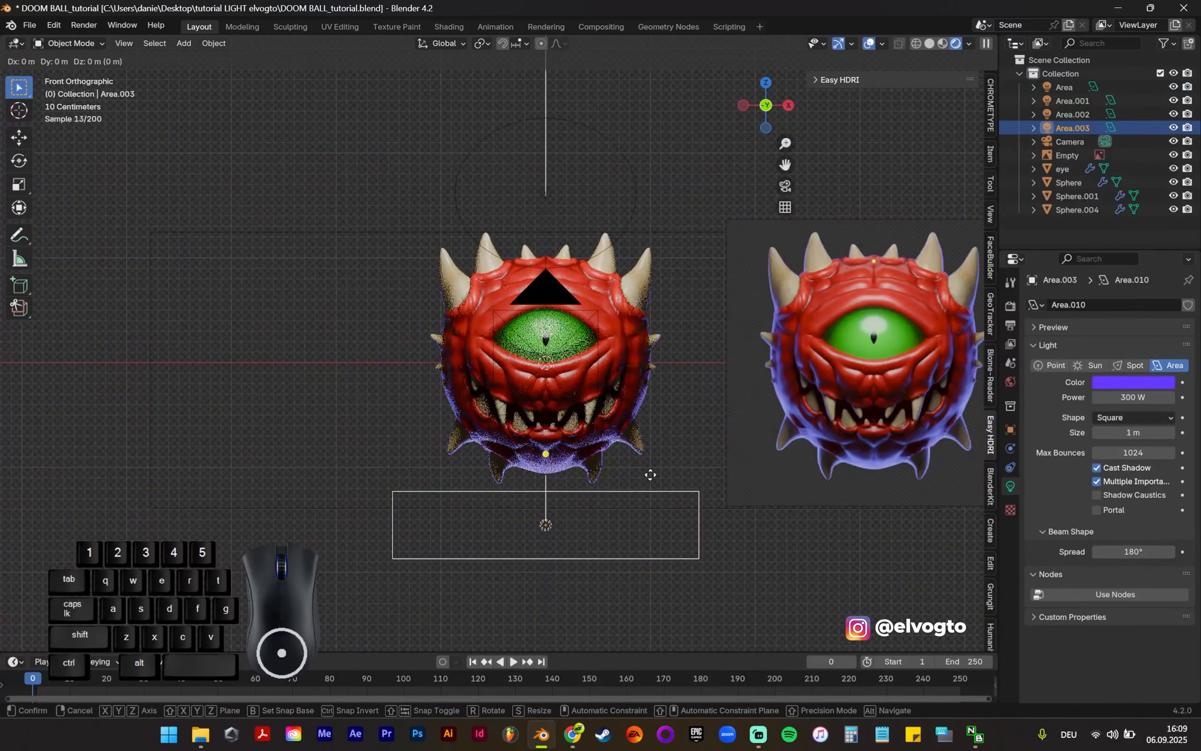
click(686, 158)
Step: Rotate the duplicated violet light around X until it shines downward from above
key(r)
key(x)
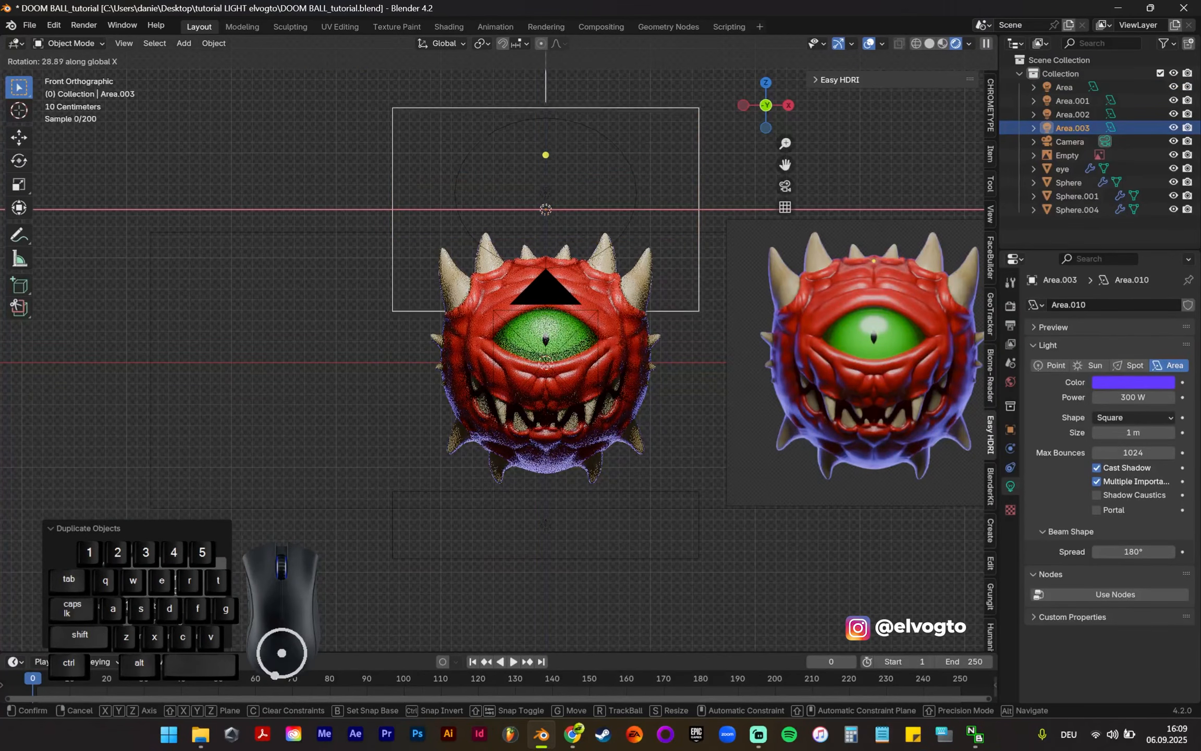
click(630, 410)
middle_drag(629, 410, 555, 263)
key(r)
key(x)
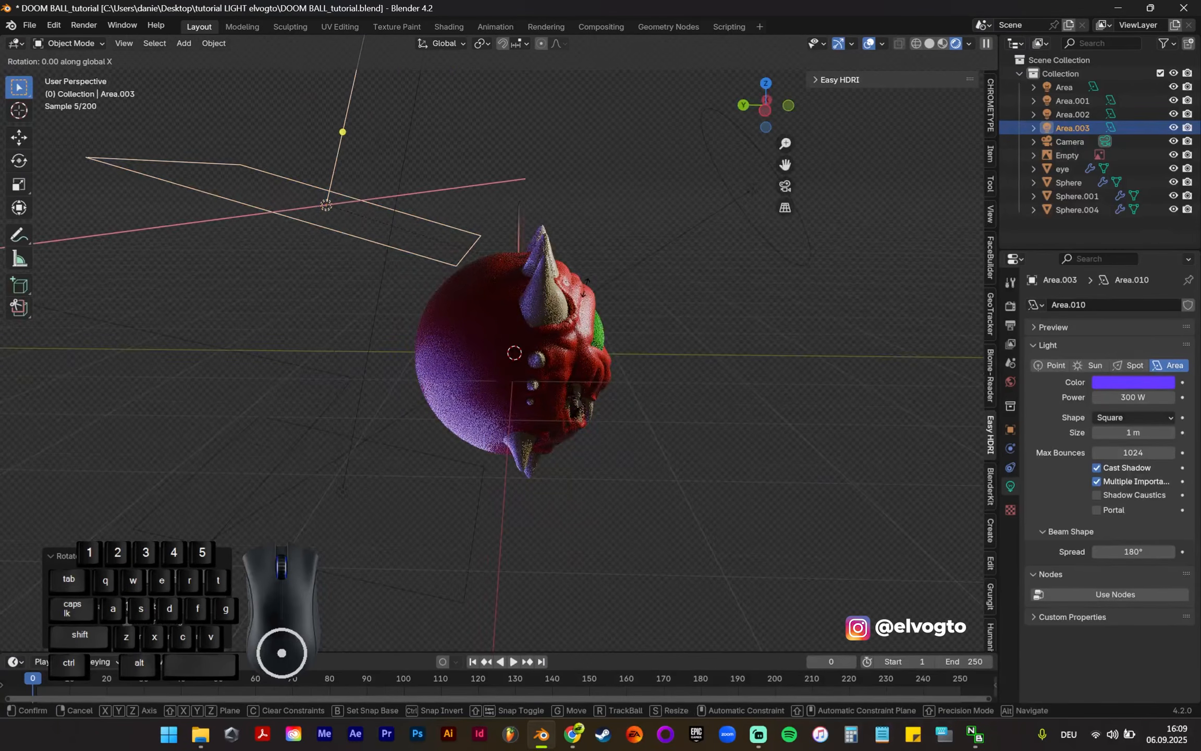
click(201, 180)
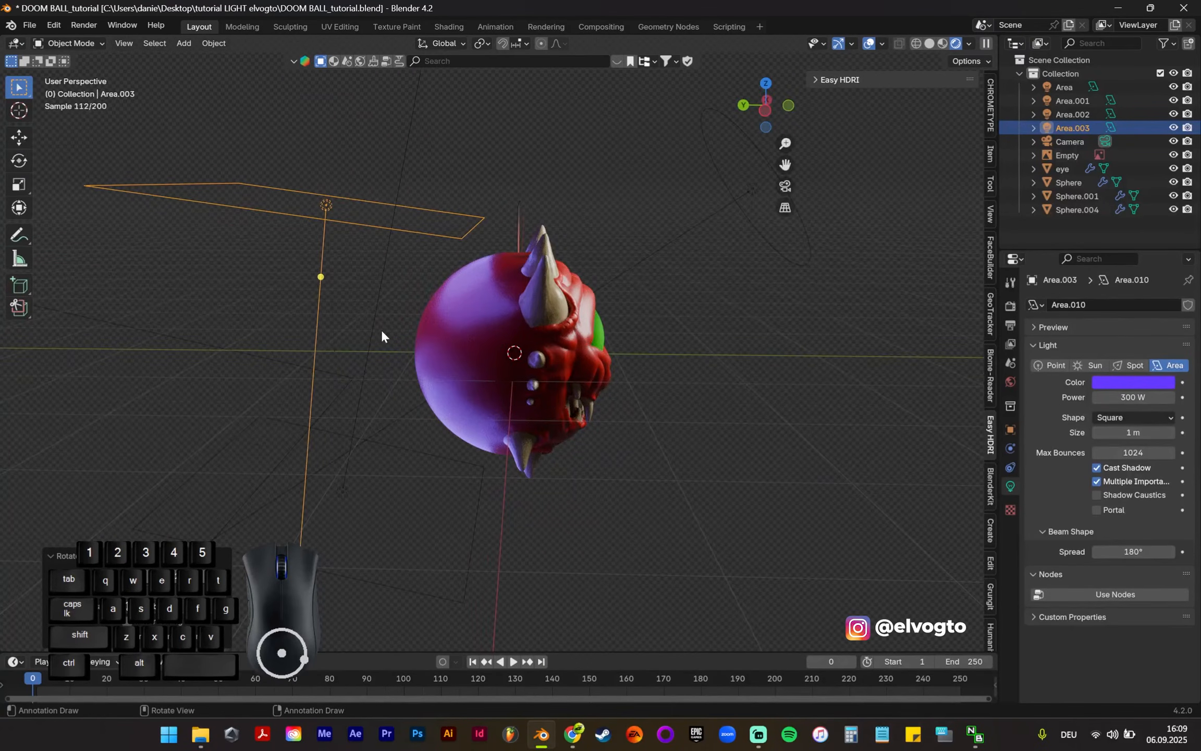
Step: Move the upper violet light along Y so it sits directly above the creature
key(g)
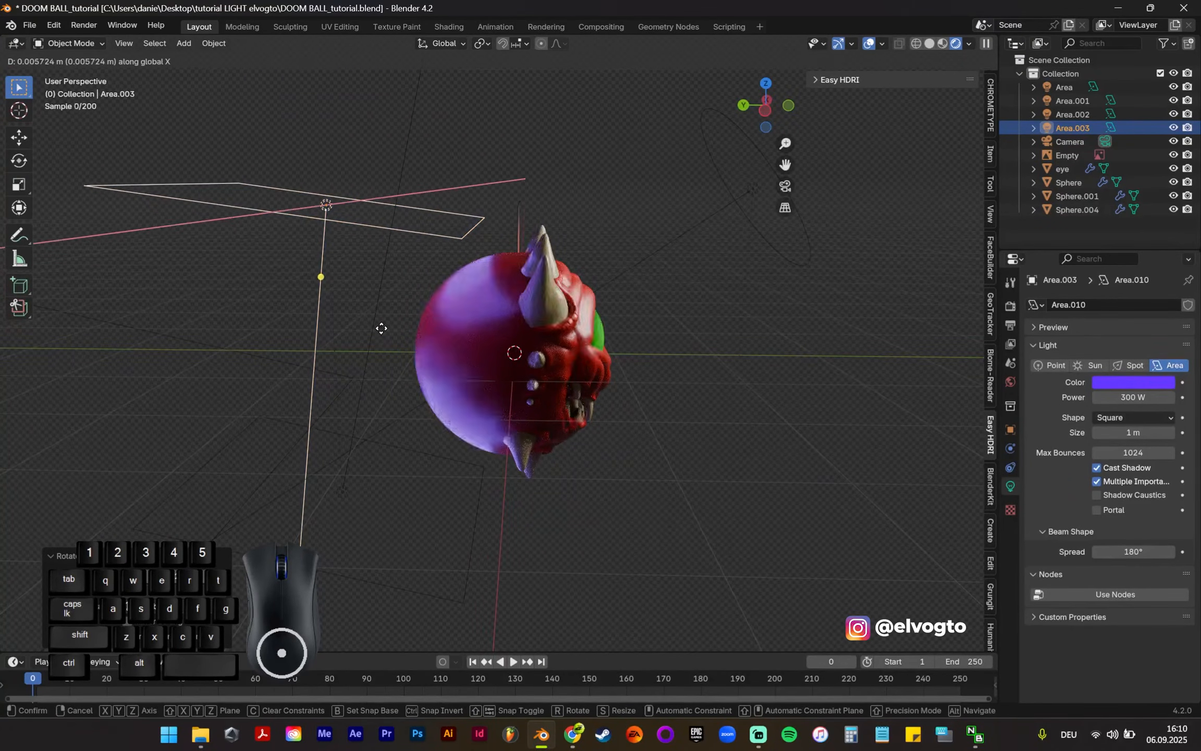
key(y)
click(626, 348)
Step: Scale the upper violet light down along Y into a narrow strip
middle_drag(625, 345, 548, 358)
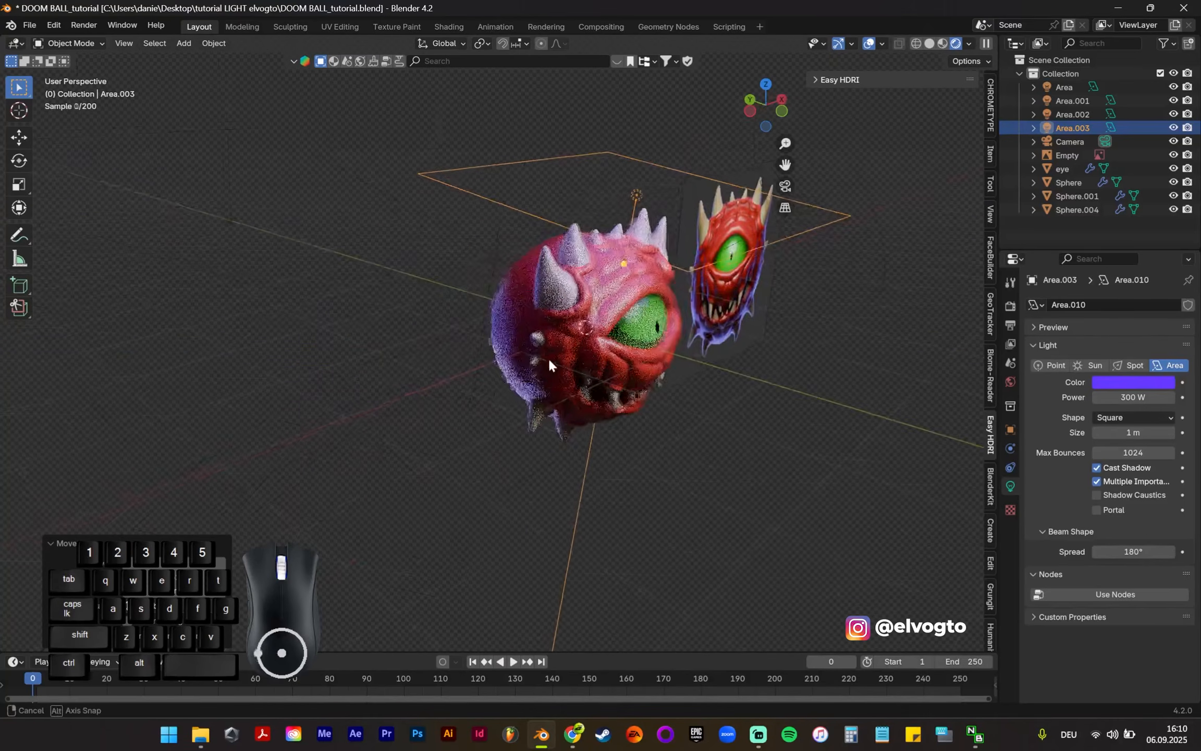
key(s)
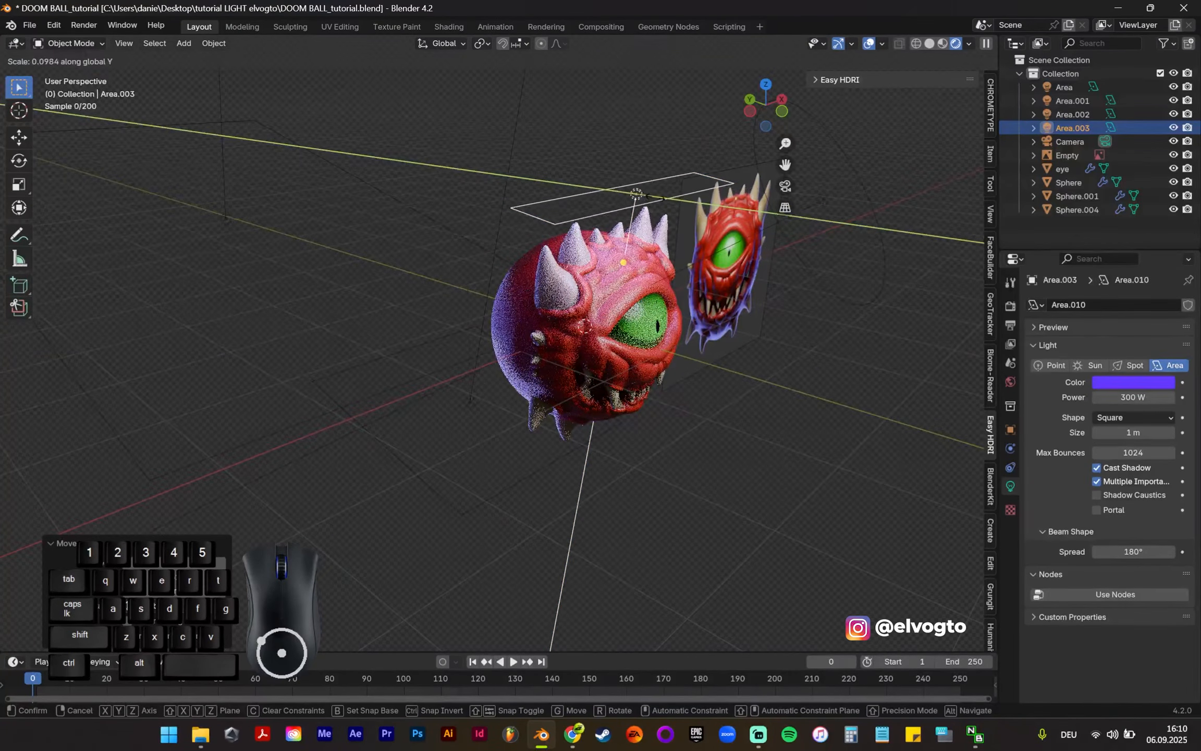
click(636, 200)
Step: Shrink the violet strip light to about half the creature's width and check its effect from the front view
middle_drag(636, 201, 583, 206)
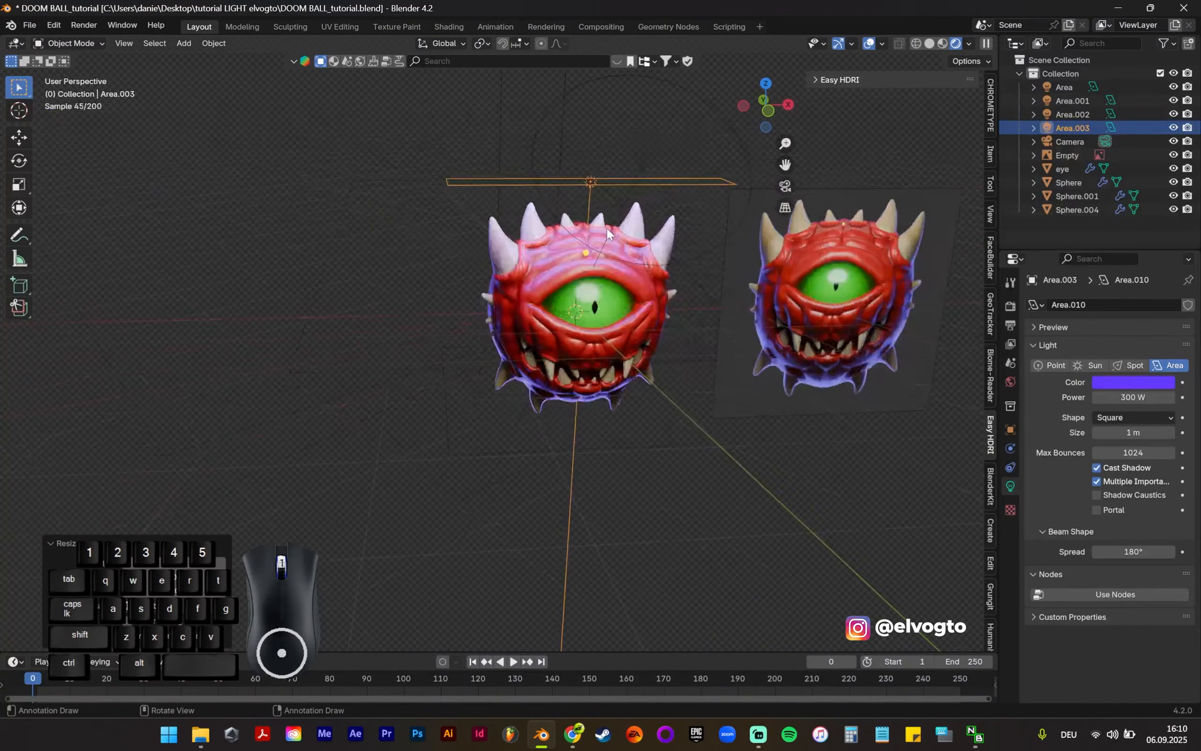
scroll(651, 251, up, 3)
key(s)
click(639, 165)
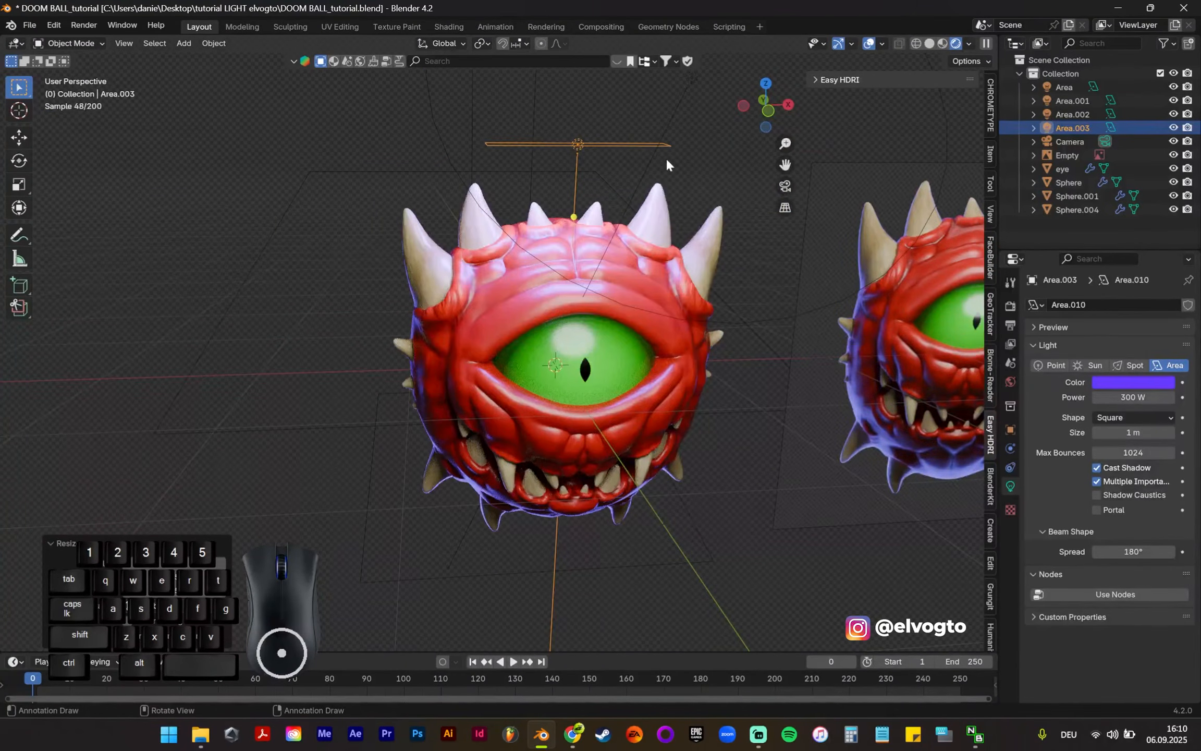
key(KP_1)
scroll(709, 251, down, 2)
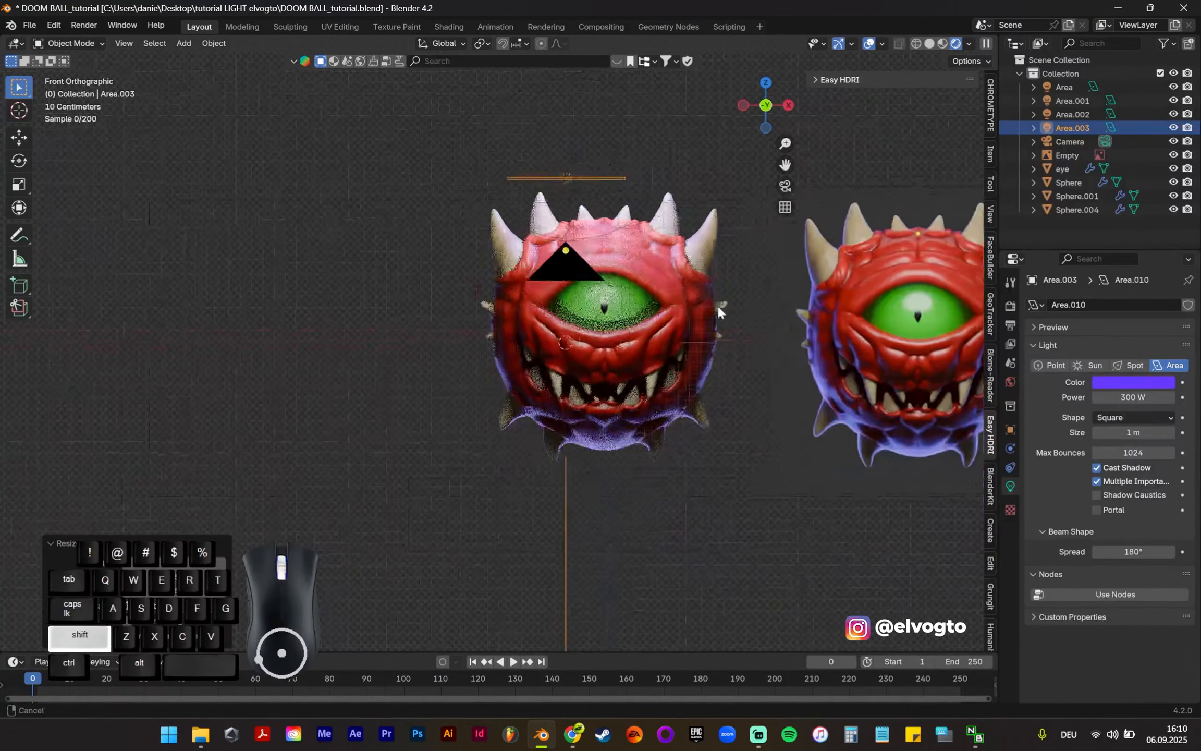
scroll(906, 308, up, 2)
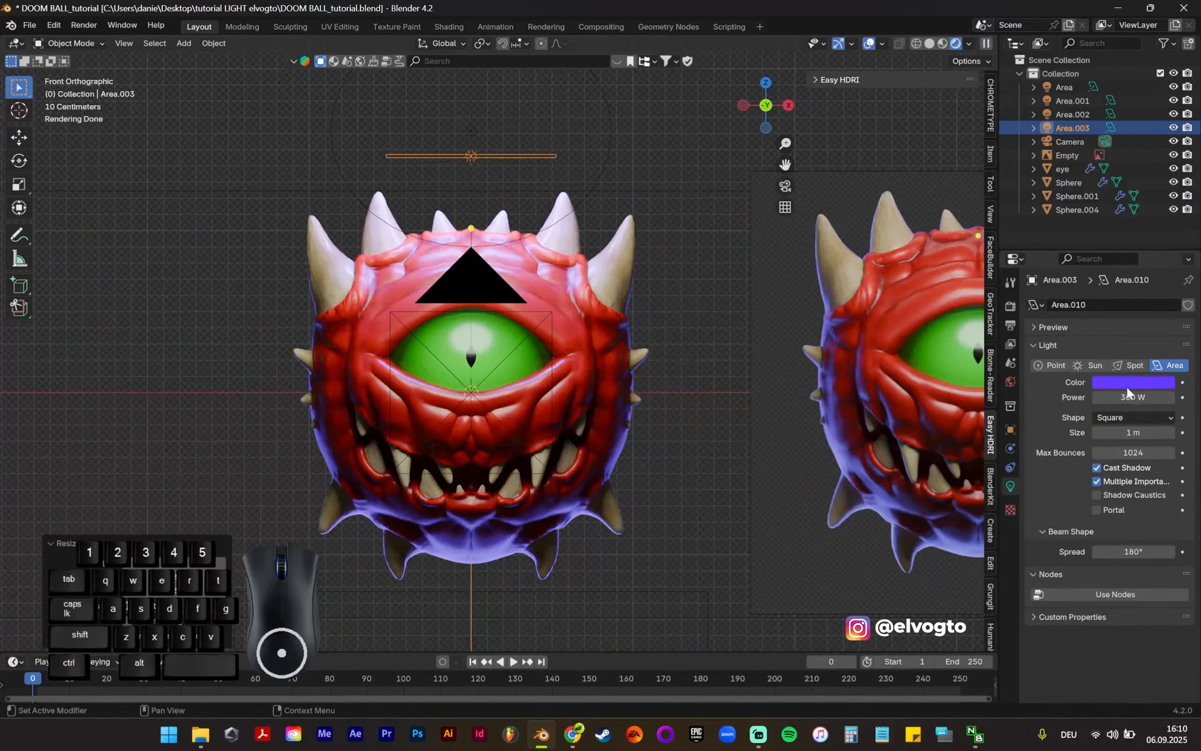
Step: Change the strip light above the creature to white and set its power to 5 W
click(1140, 384)
drag(1127, 356, 1027, 349)
click(1138, 398)
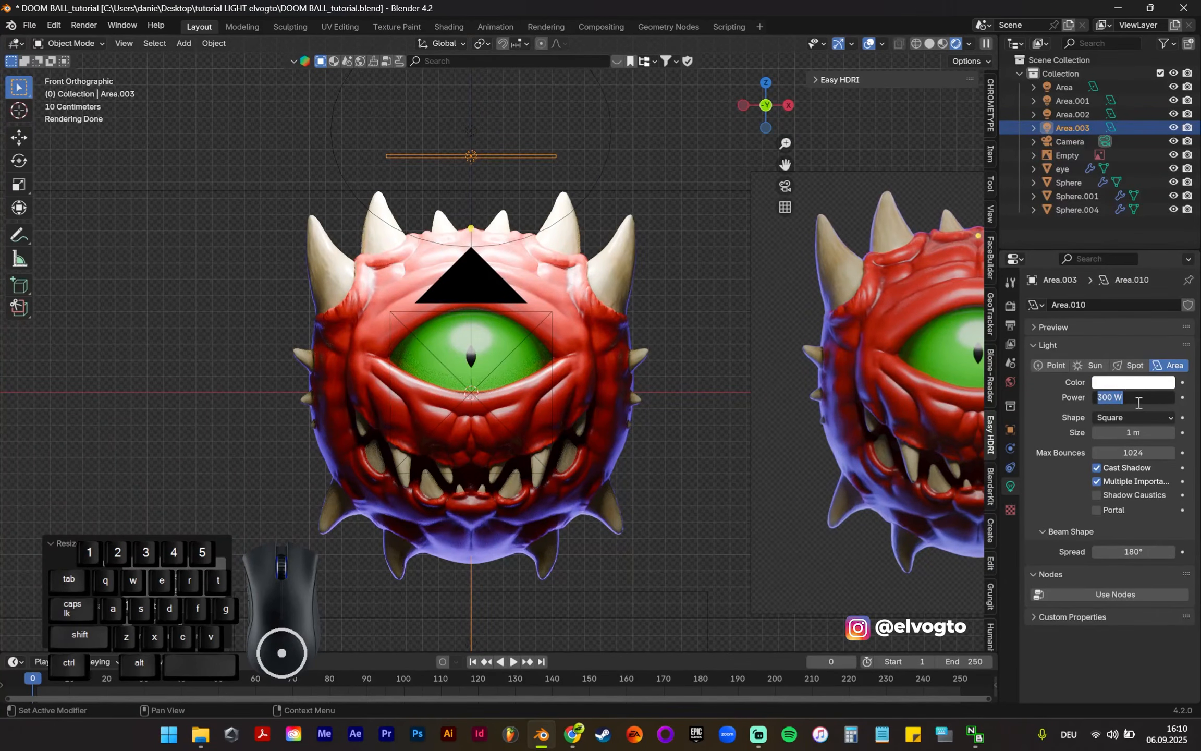
text(5)
key(Return)
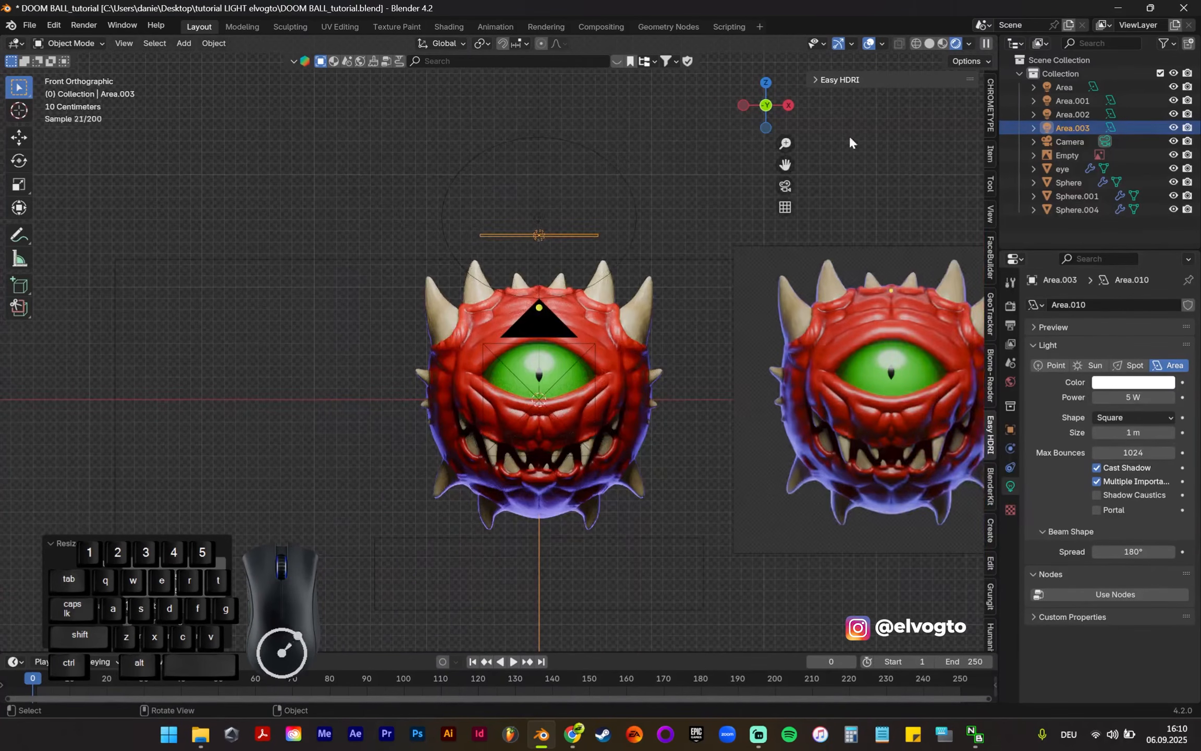
Step: Hide the viewport overlays, switch the strip light off and on to examine its effect on the creature's top, and restore the overlays
click(872, 45)
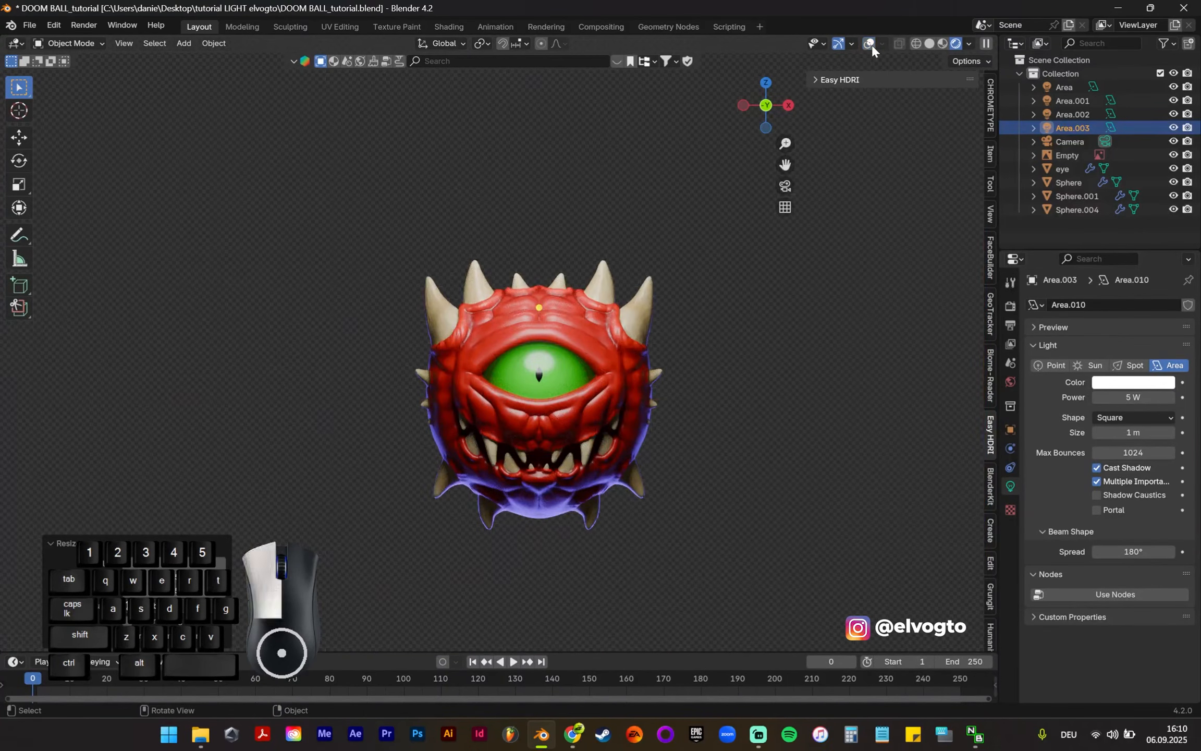
click(1174, 130)
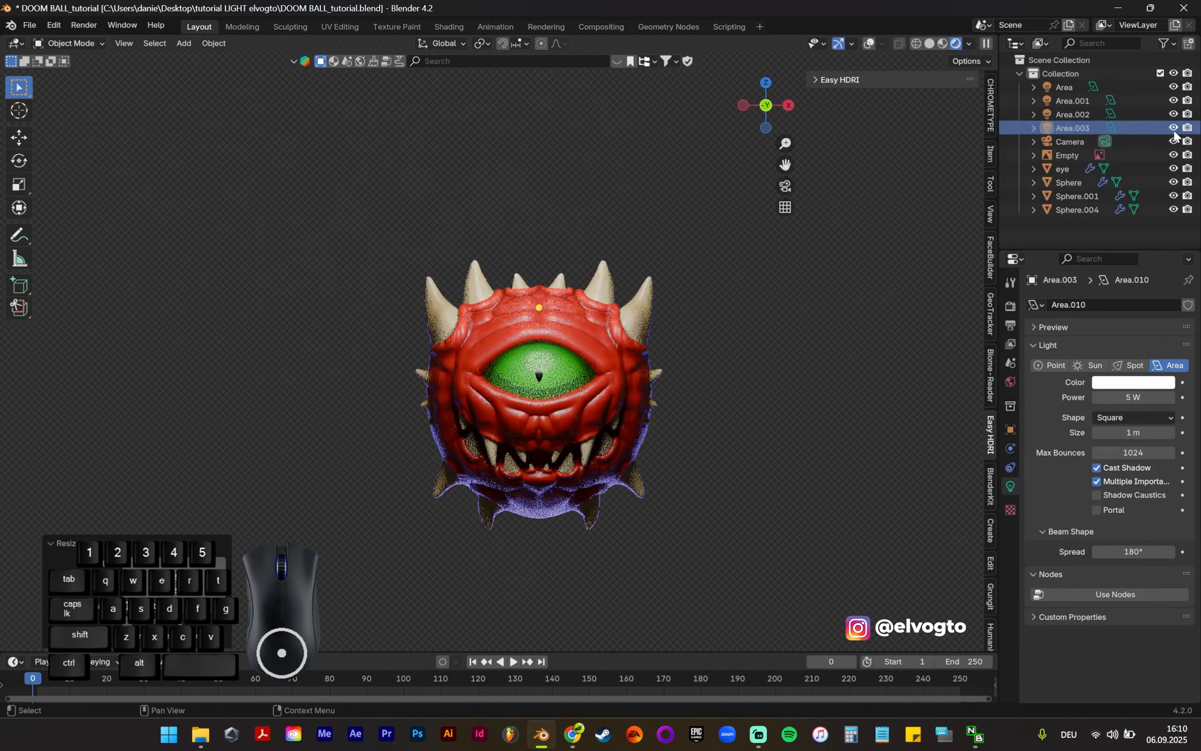
scroll(514, 337, up, 6)
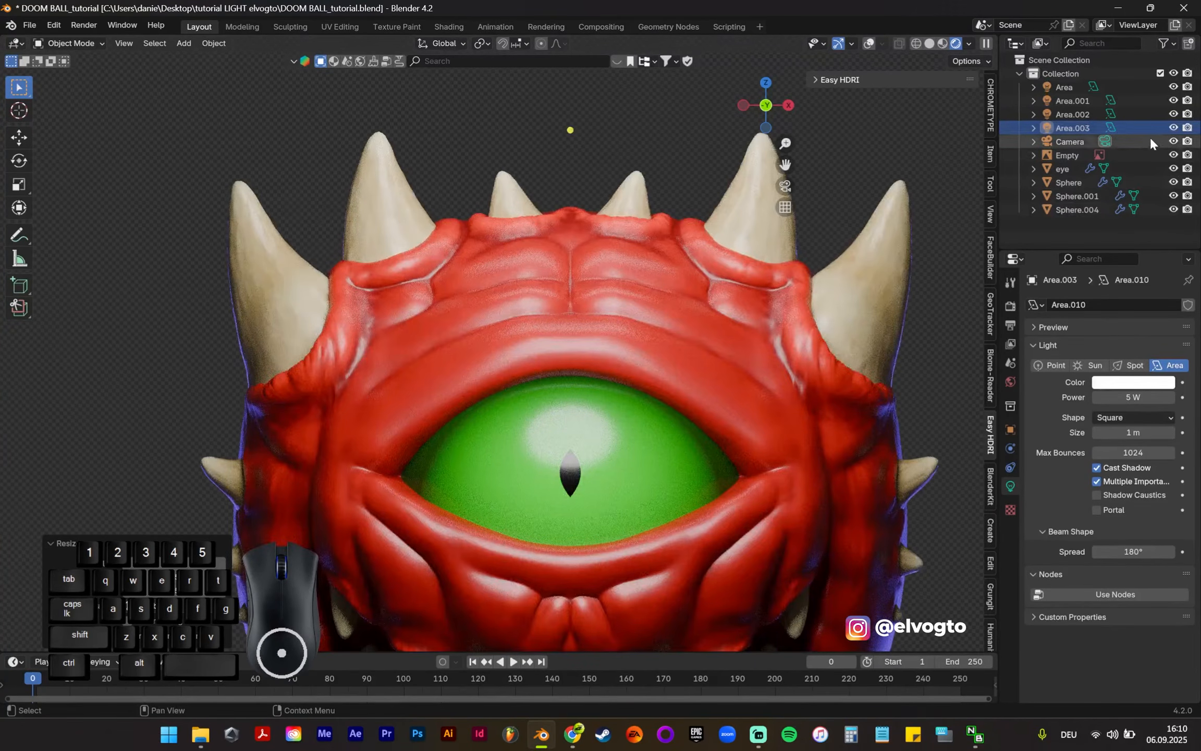
click(1170, 127)
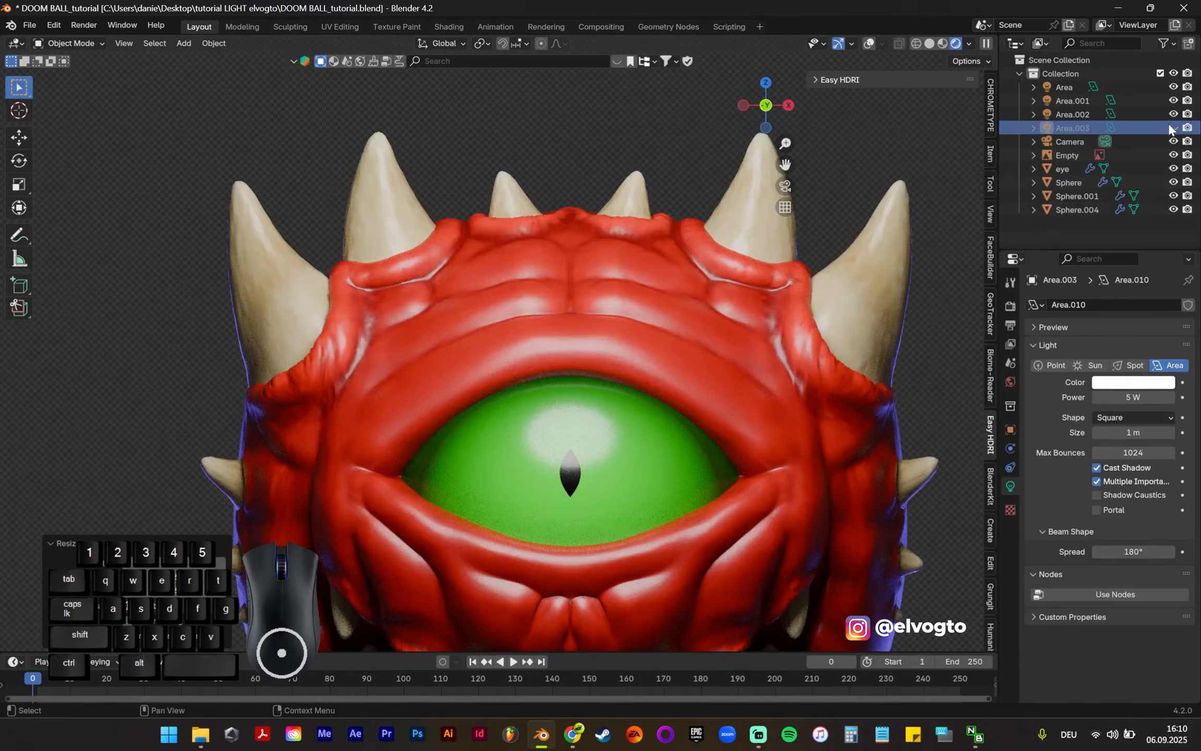
click(1174, 128)
scroll(844, 313, down, 6)
shift+middle_drag(851, 341, 746, 339)
scroll(706, 374, up, 4)
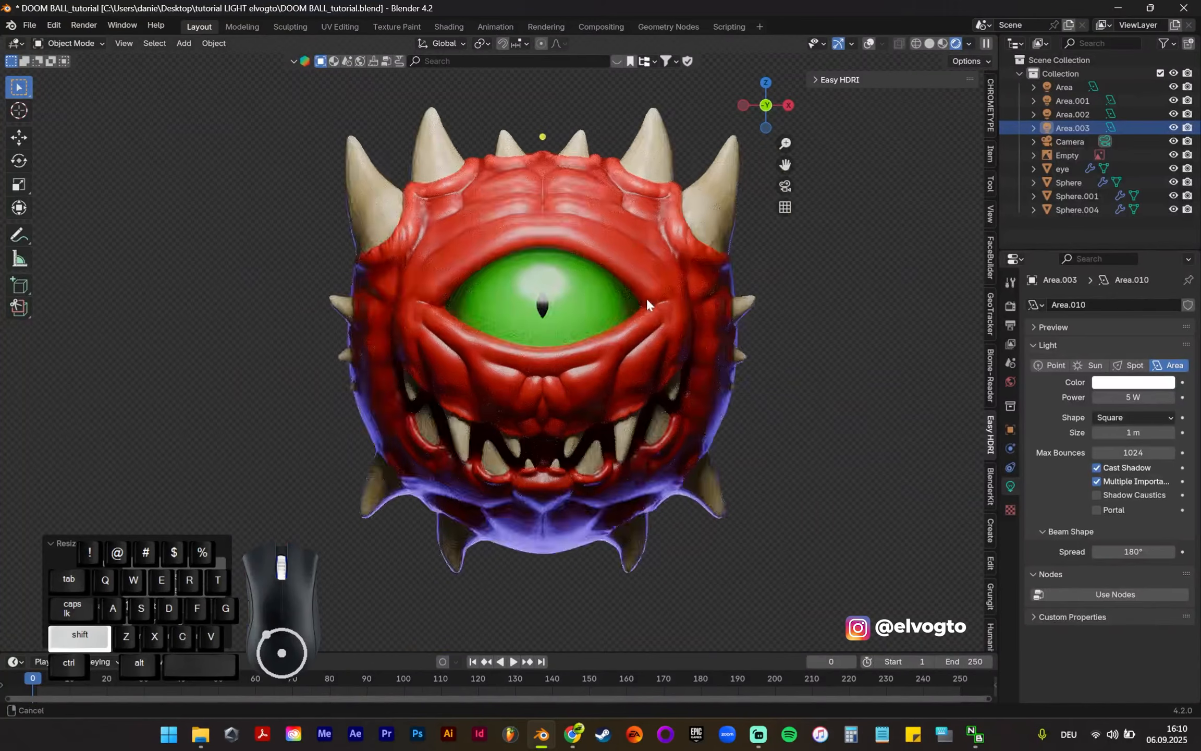
shift+middle_drag(645, 296, 690, 327)
click(868, 44)
Step: Compare the creature's highlights and violet rim lighting with the reference image, from the front and at an angle
scroll(775, 374, down, 4)
shift+middle_drag(816, 414, 727, 440)
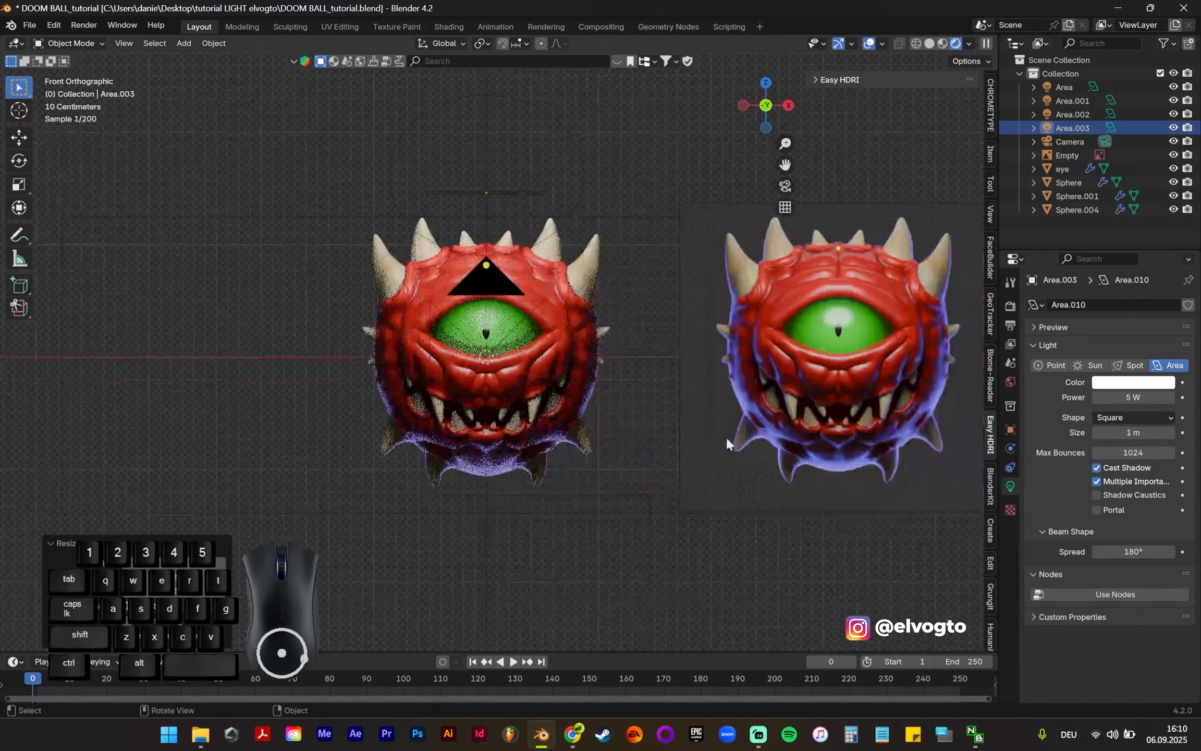
shift+middle_drag(674, 521, 593, 504)
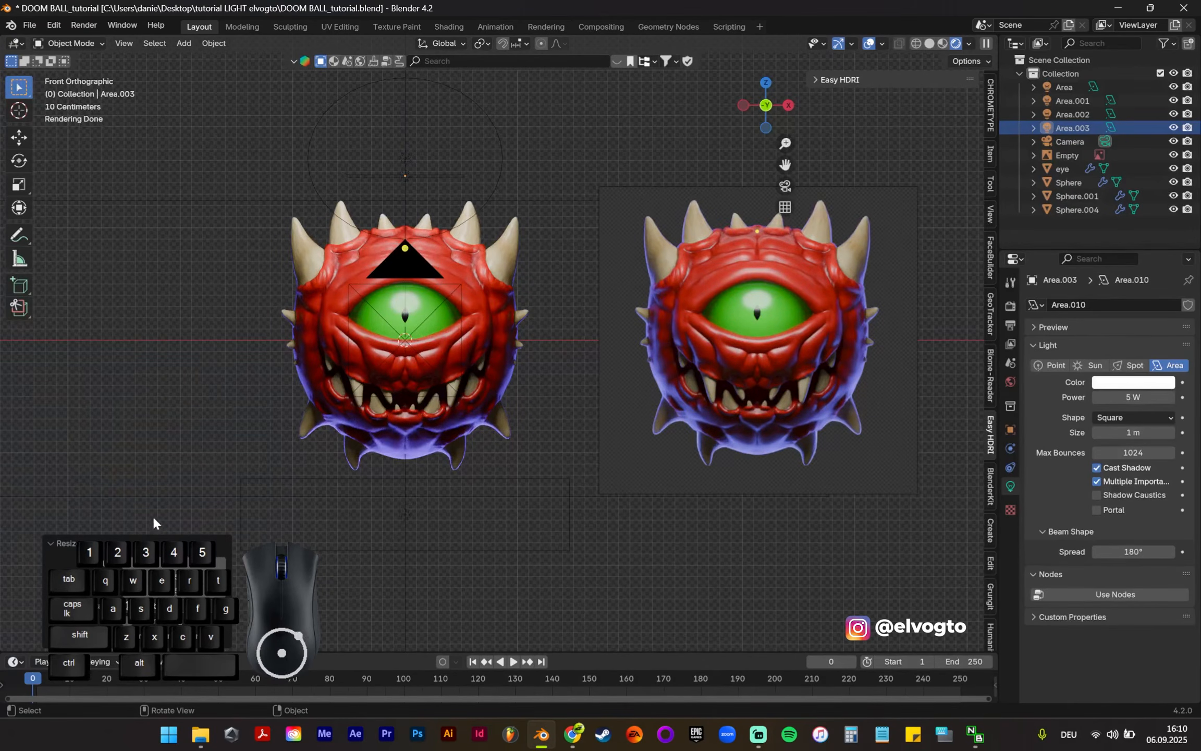
scroll(542, 378, up, 1)
scroll(673, 396, up, 1)
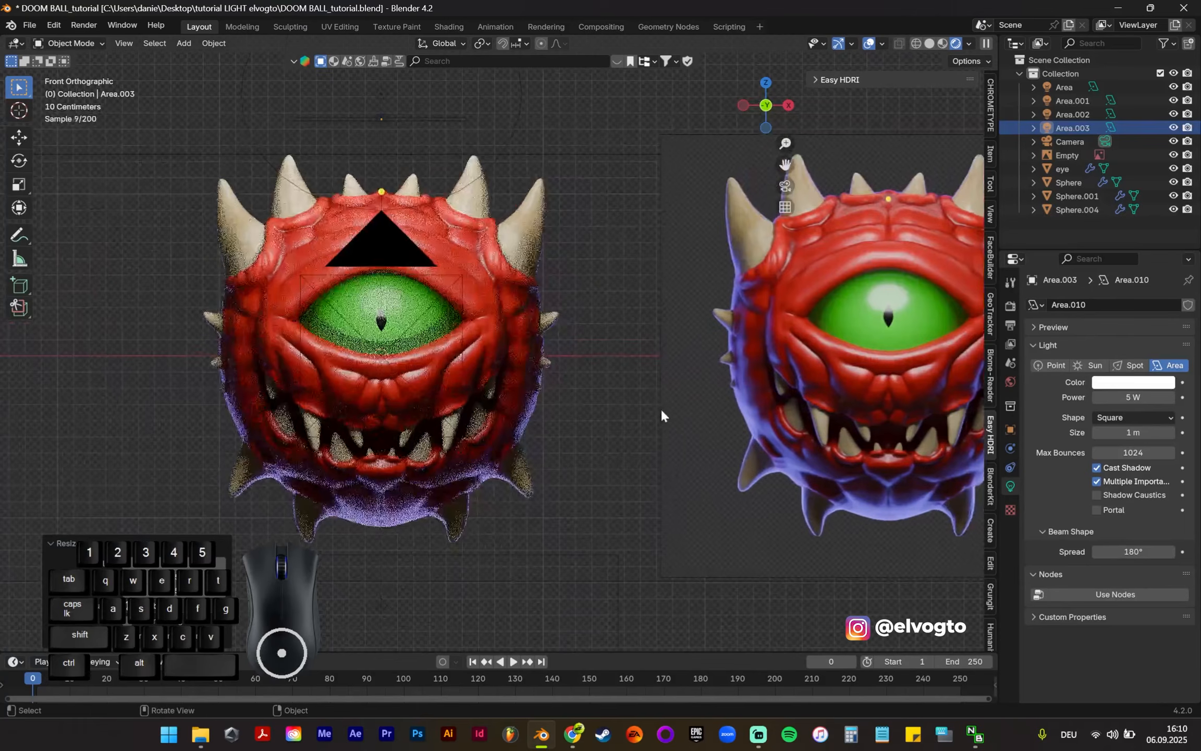
middle_drag(566, 377, 614, 401)
scroll(687, 379, down, 3)
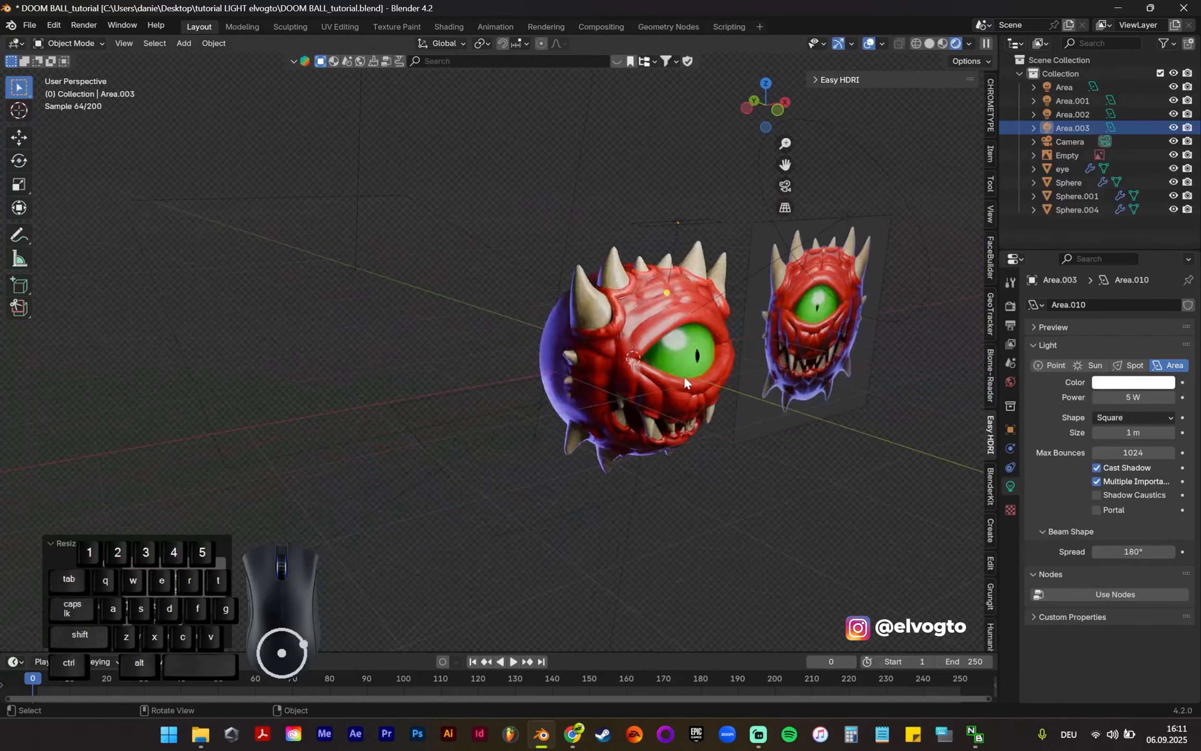
scroll(711, 373, up, 3)
middle_drag(680, 352, 631, 380)
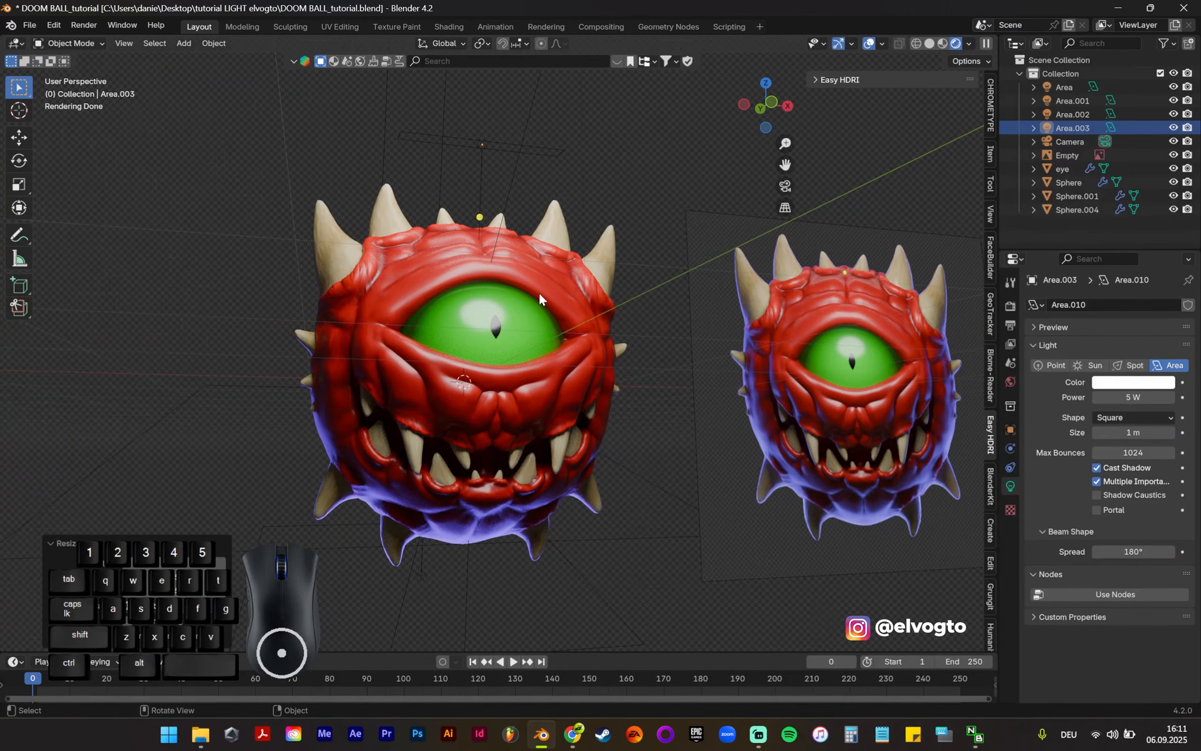
key(KP_1)
scroll(598, 278, down, 2)
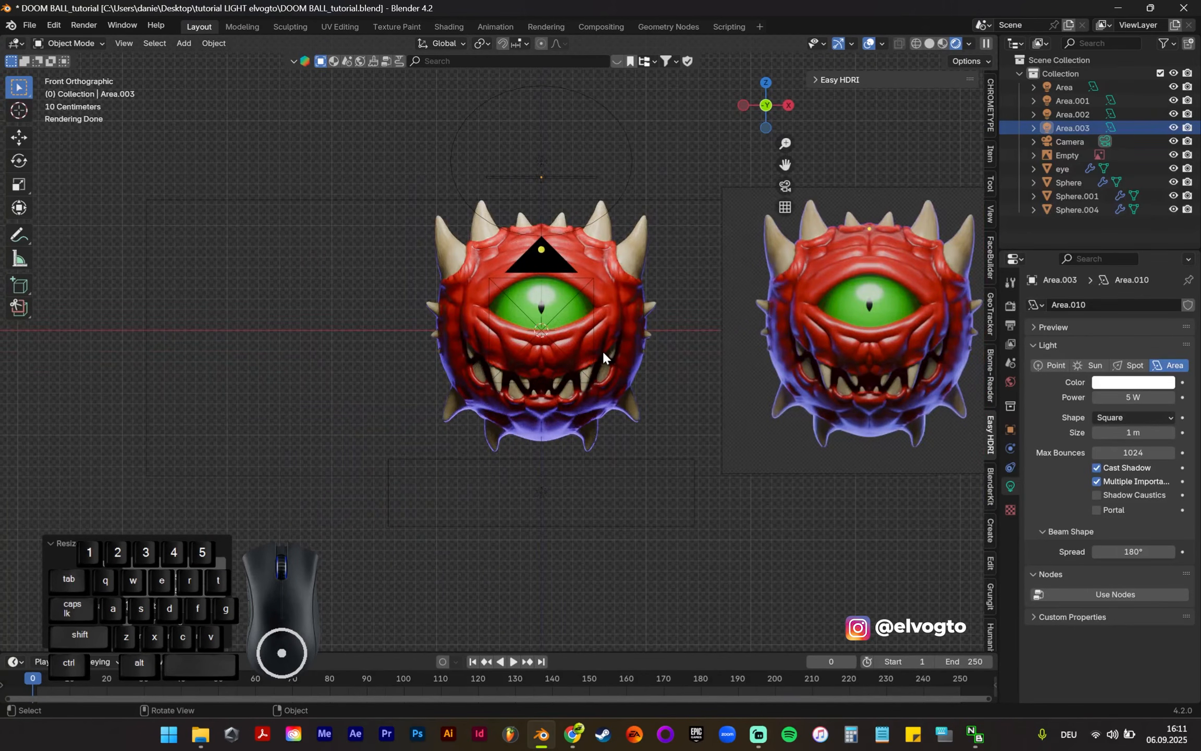
scroll(552, 420, up, 3)
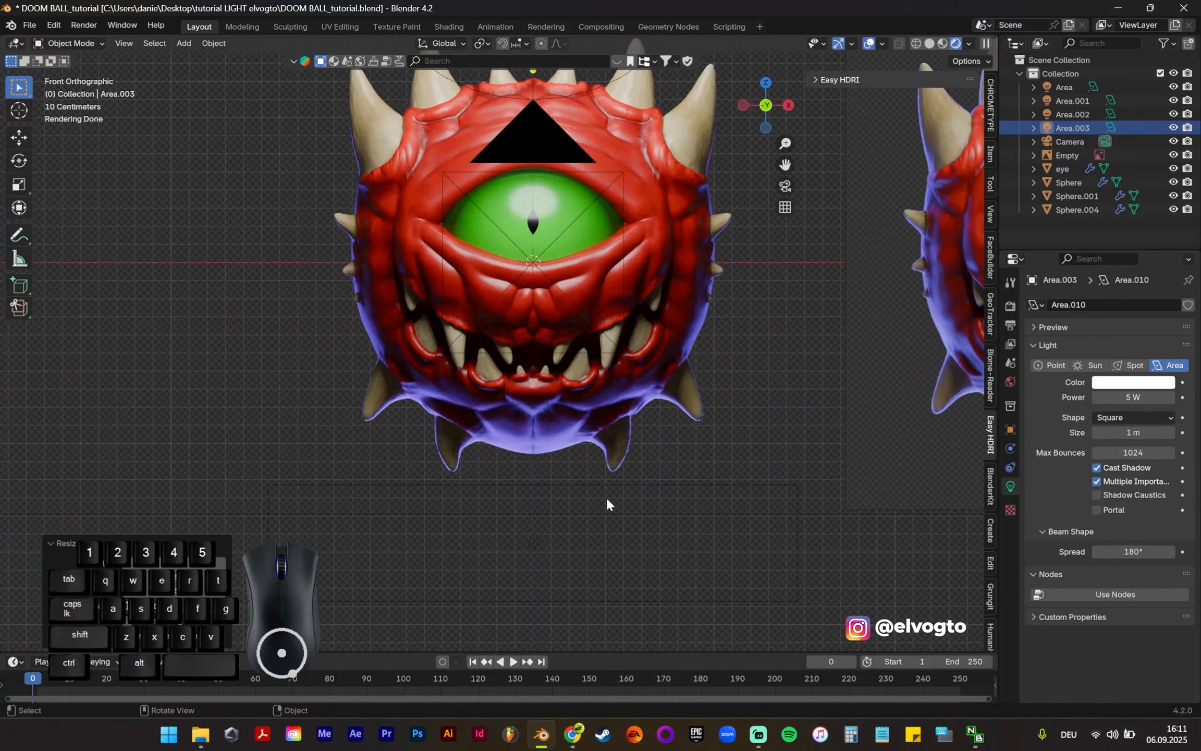
scroll(624, 331, down, 2)
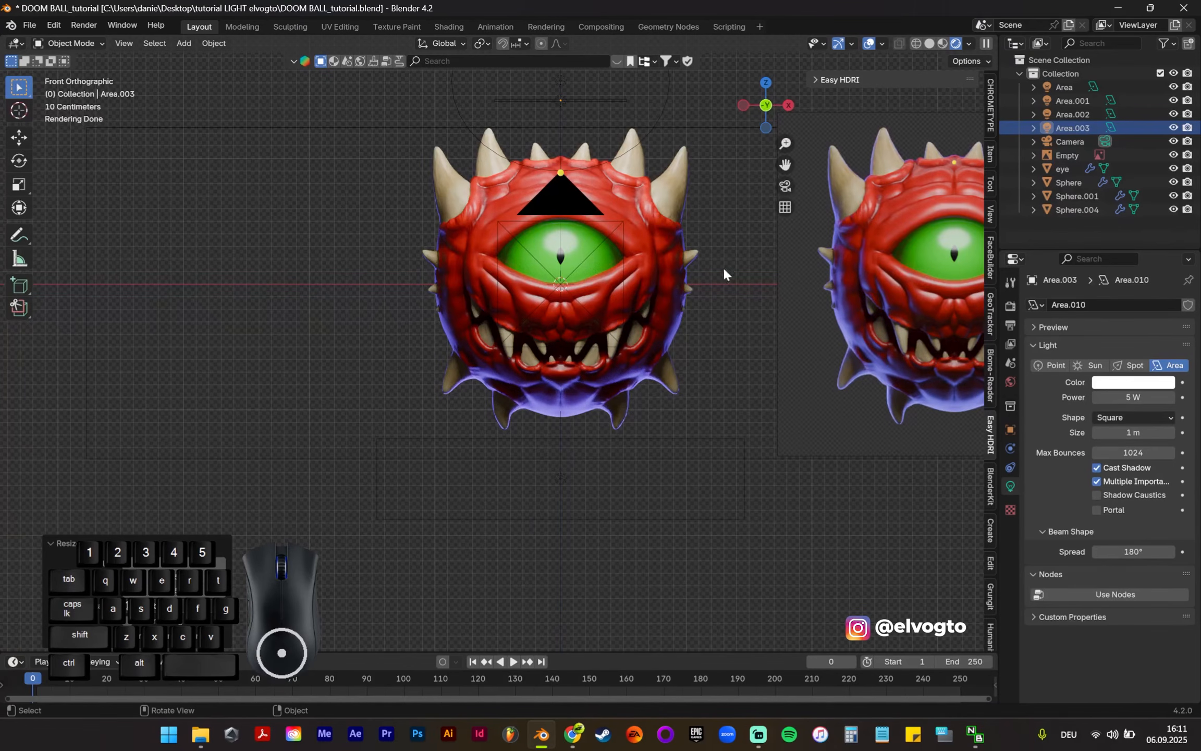
Step: Switch the Area.003, Area.002 and Area.001 lights off and on one at a time to check what each contributes
shift+middle_drag(717, 276, 691, 311)
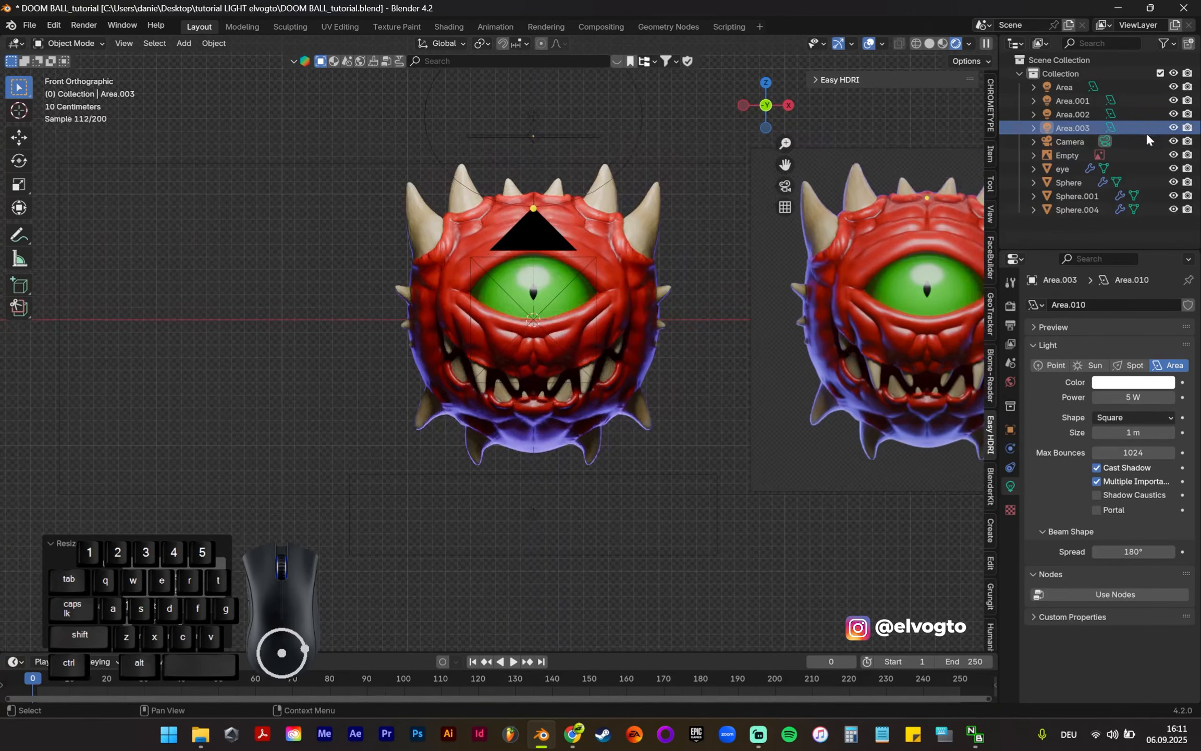
click(1174, 114)
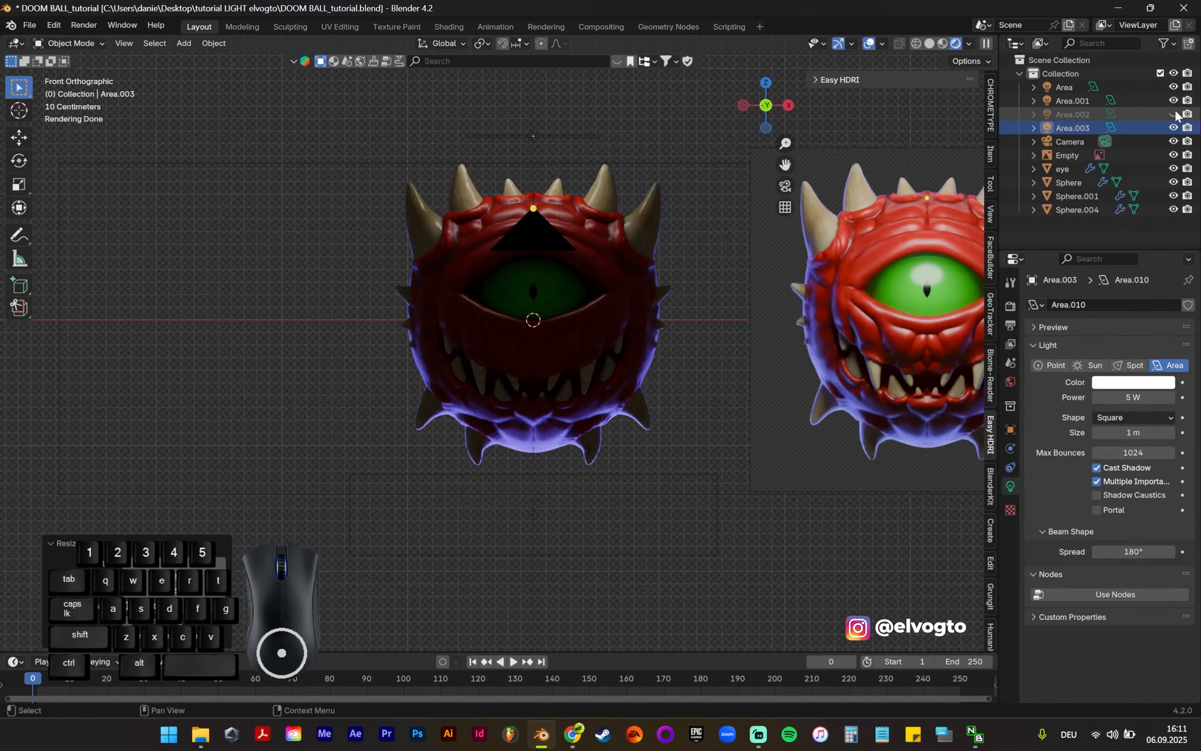
click(1175, 114)
click(1174, 114)
click(1174, 114)
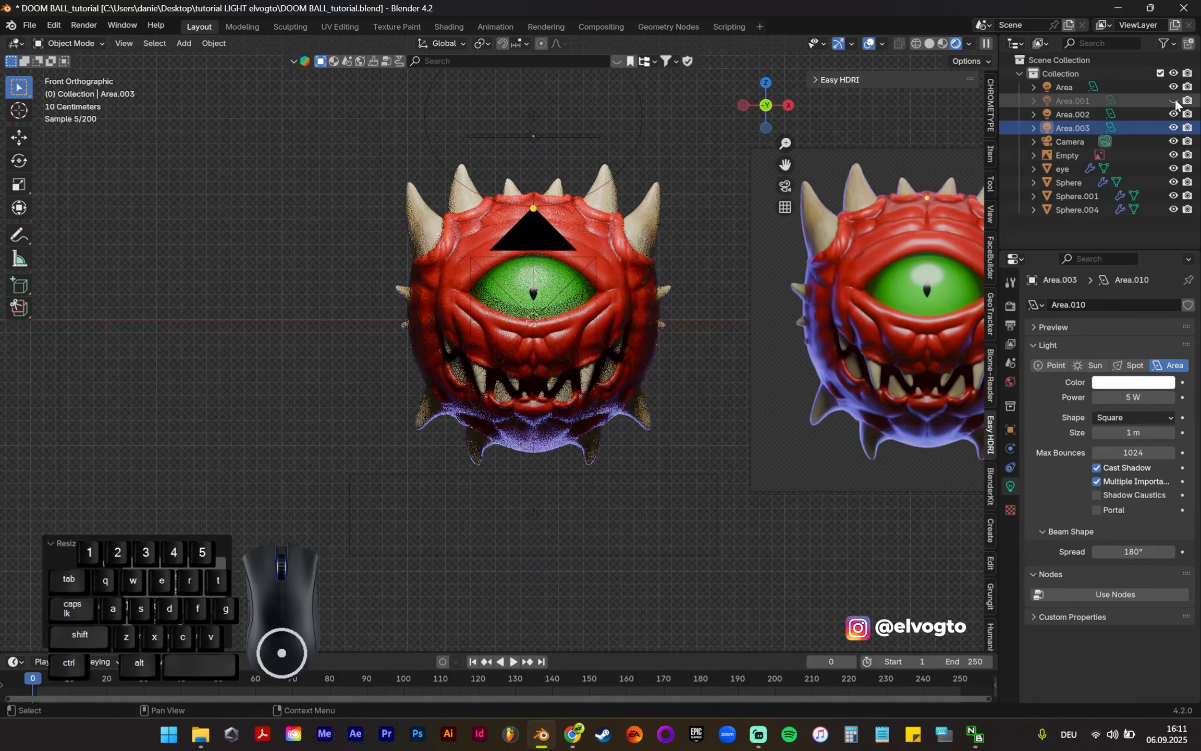
click(1174, 115)
click(1174, 114)
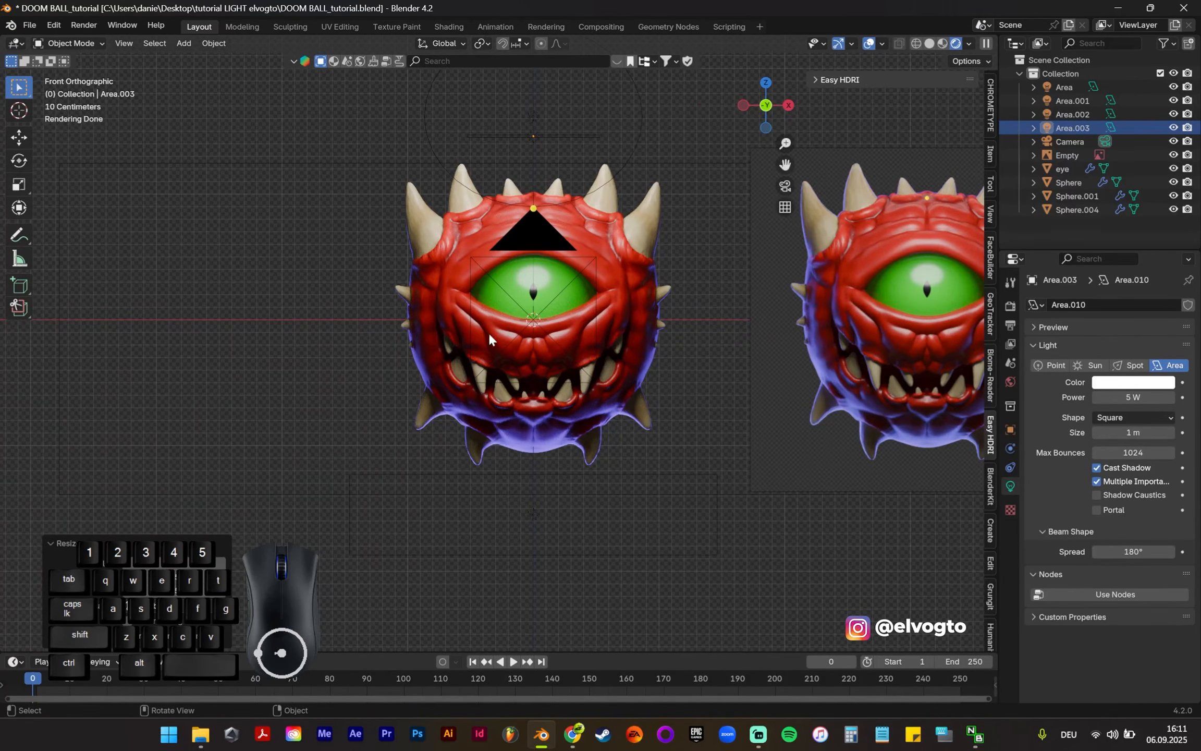
Step: Select the Area, Area.001 and Area.002 lights and examine their placement around the creature from the right side view
middle_drag(611, 284, 736, 305)
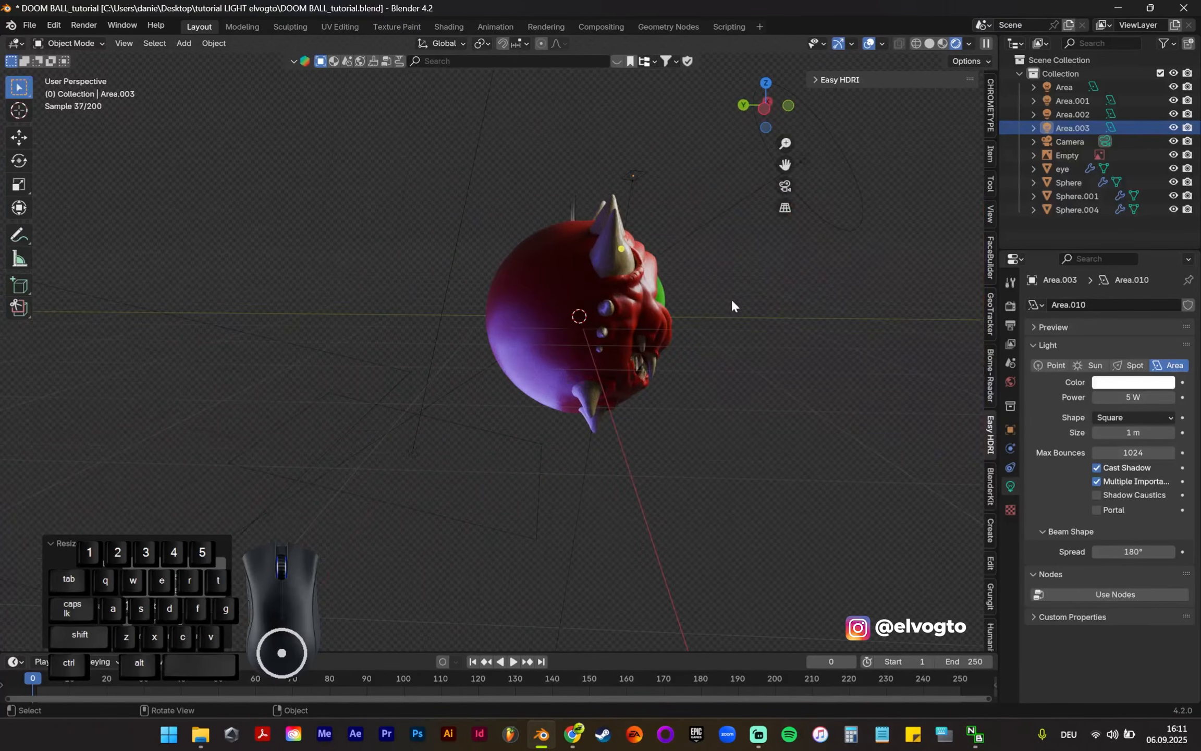
key(3)
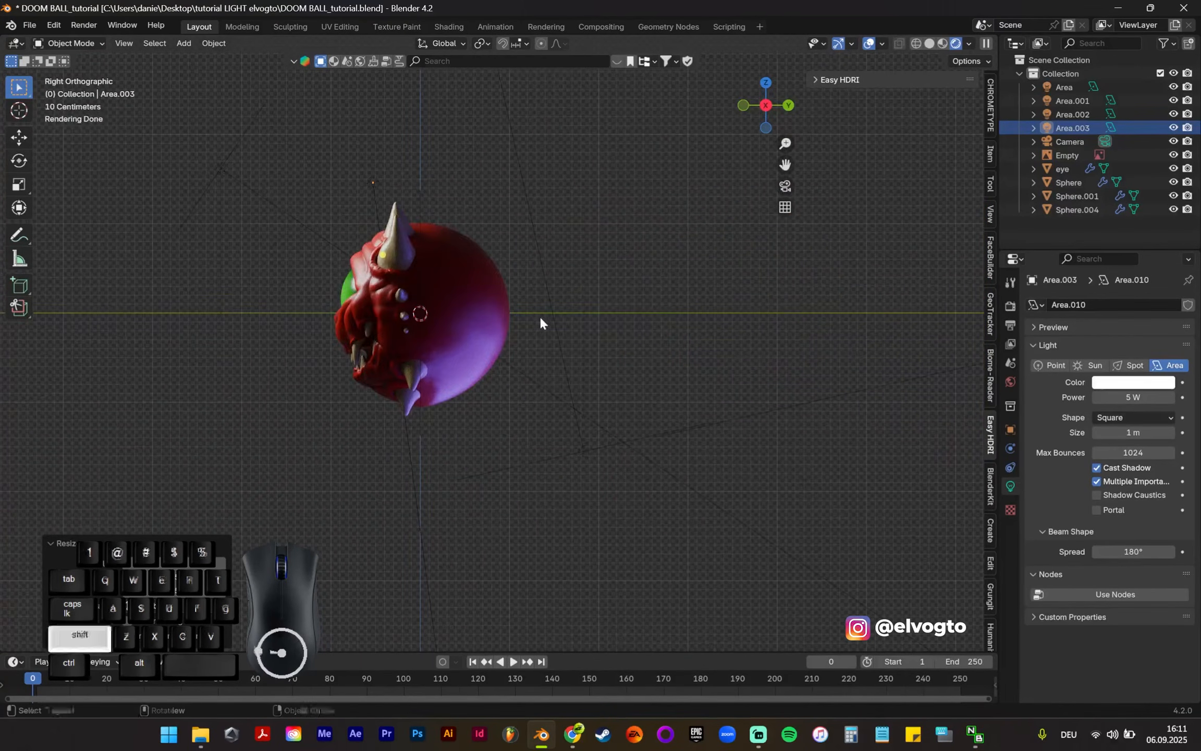
shift+middle_drag(539, 317, 604, 378)
click(364, 270)
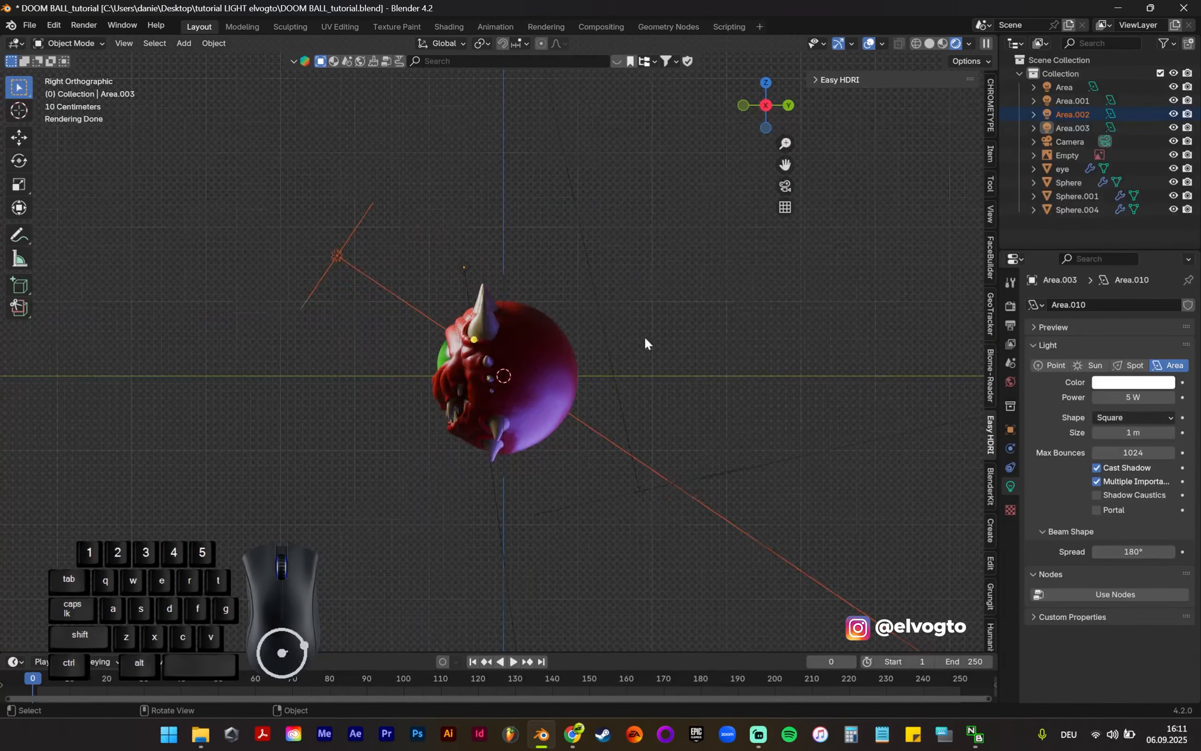
scroll(645, 338, down, 2)
shift+drag(763, 349, 692, 461)
scroll(713, 411, down, 2)
shift+middle_drag(735, 388, 709, 334)
scroll(602, 473, up, 1)
scroll(619, 427, down, 2)
shift+middle_drag(681, 463, 664, 330)
scroll(581, 203, up, 4)
scroll(579, 201, up, 2)
shift+middle_drag(579, 204, 631, 395)
Step: Examine the selected lights and the lit creature beside the reference image from the front view
key(KP_1)
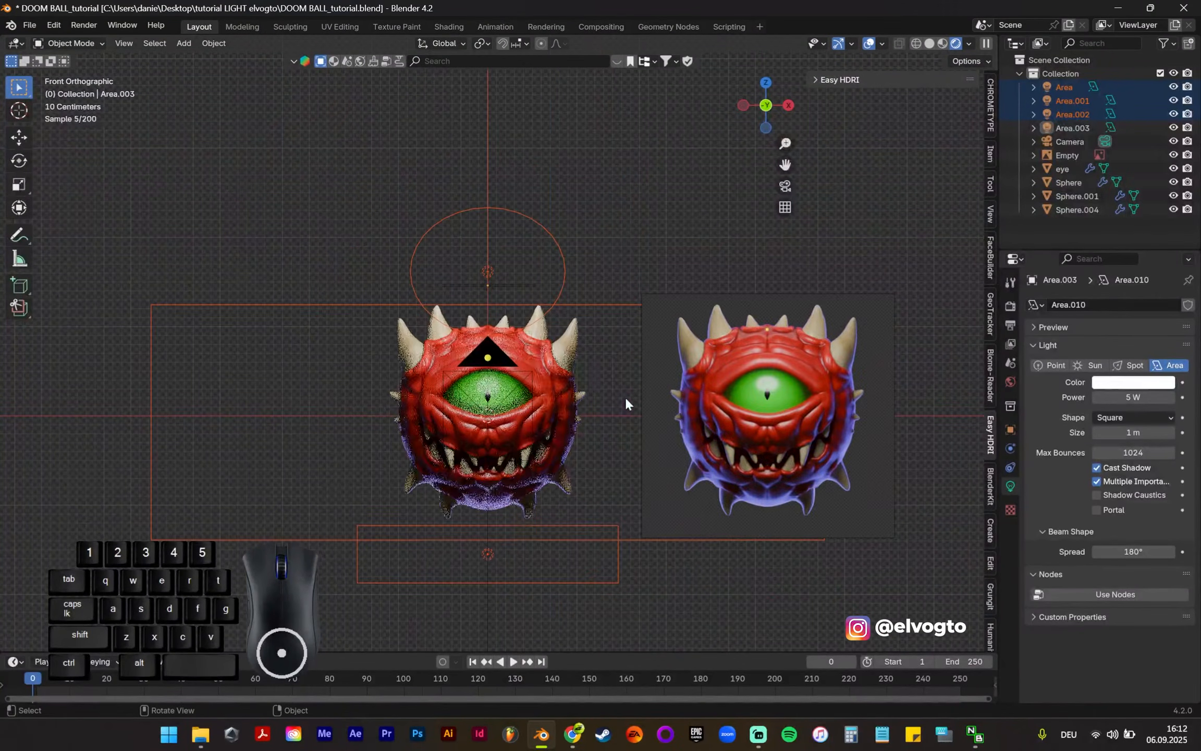
shift+middle_drag(548, 454, 584, 377)
scroll(574, 288, up, 3)
shift+middle_drag(584, 299, 620, 441)
scroll(649, 412, down, 2)
shift+middle_drag(591, 482, 581, 365)
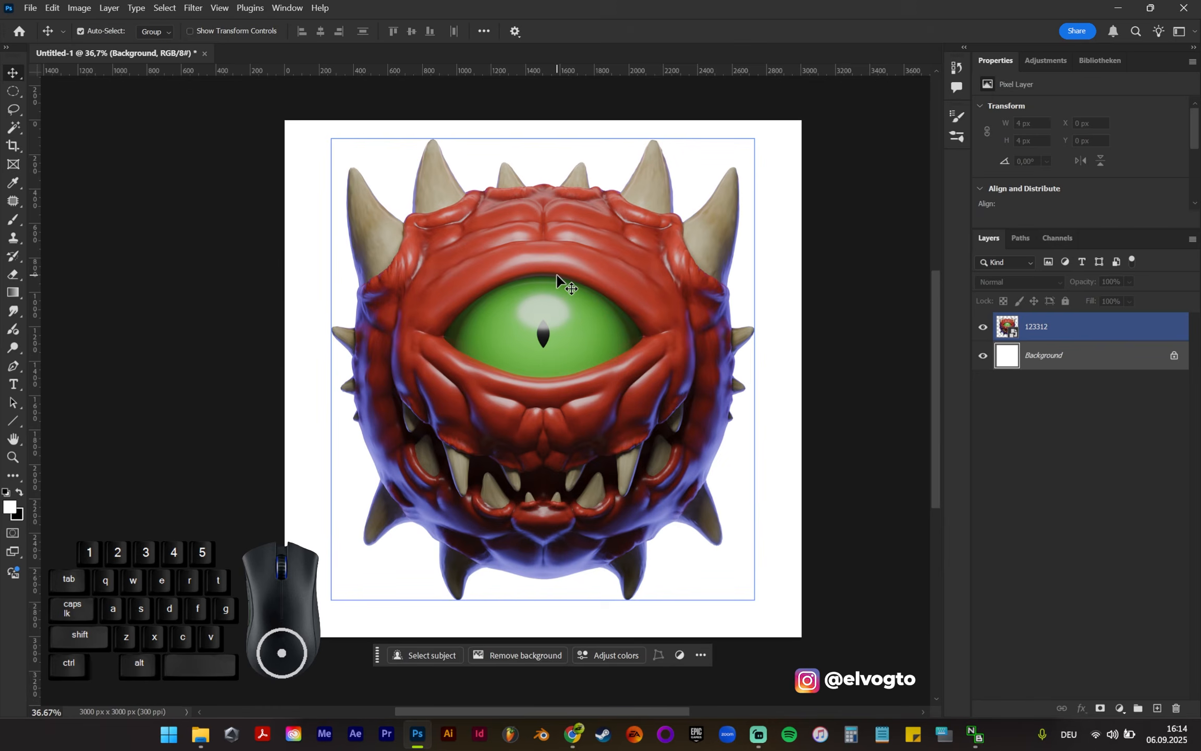
Step: In Photoshop, add a new layer between the 123312 creature render and the white background and fill it with black
scroll(781, 340, down, 1)
scroll(781, 341, up, 1)
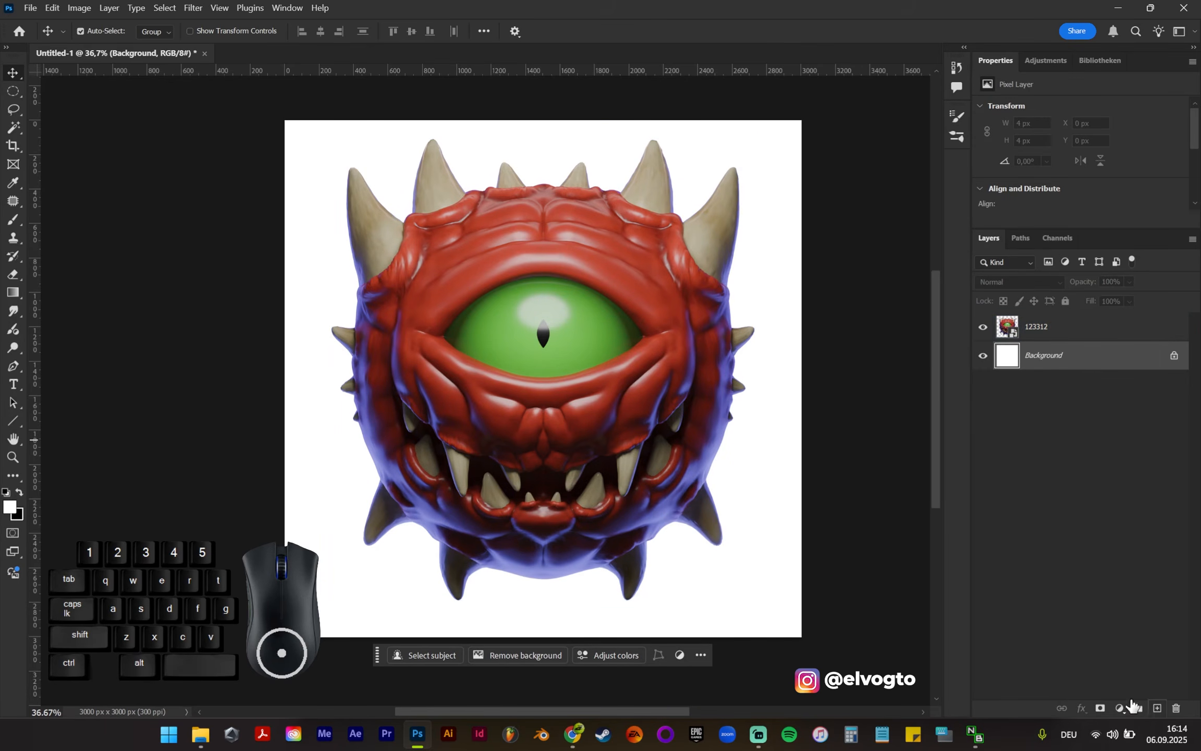
click(1156, 709)
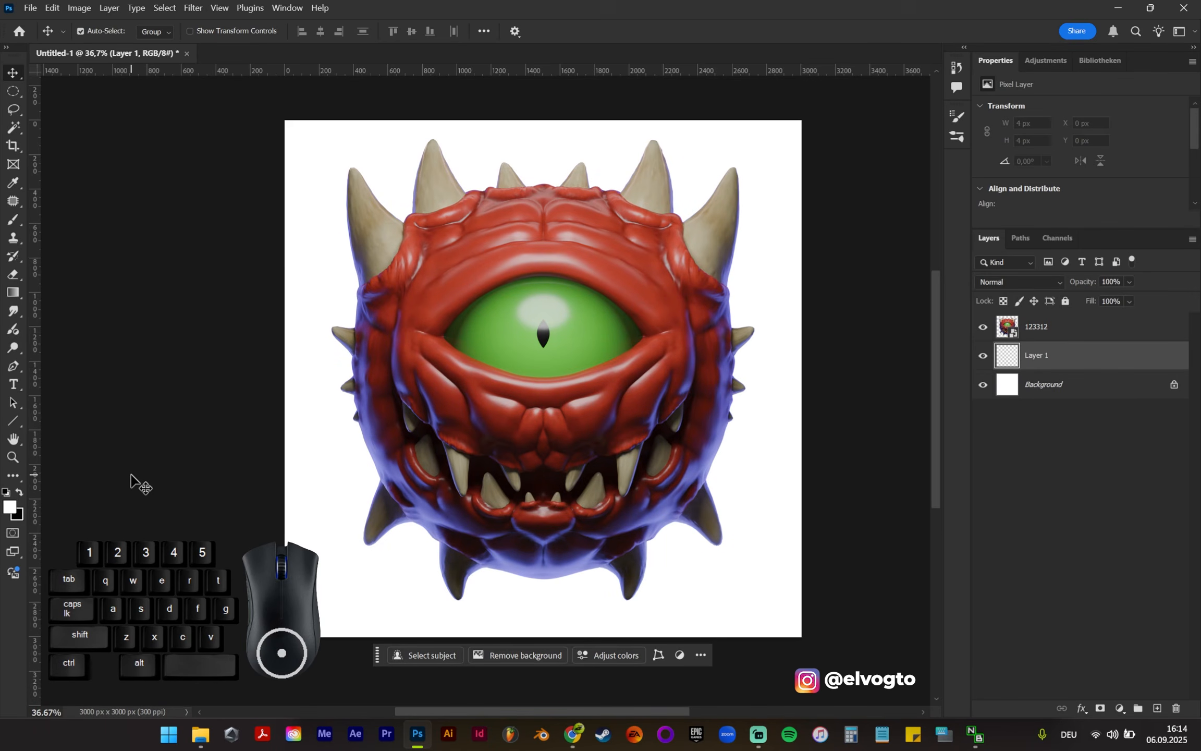
key(ctrl)
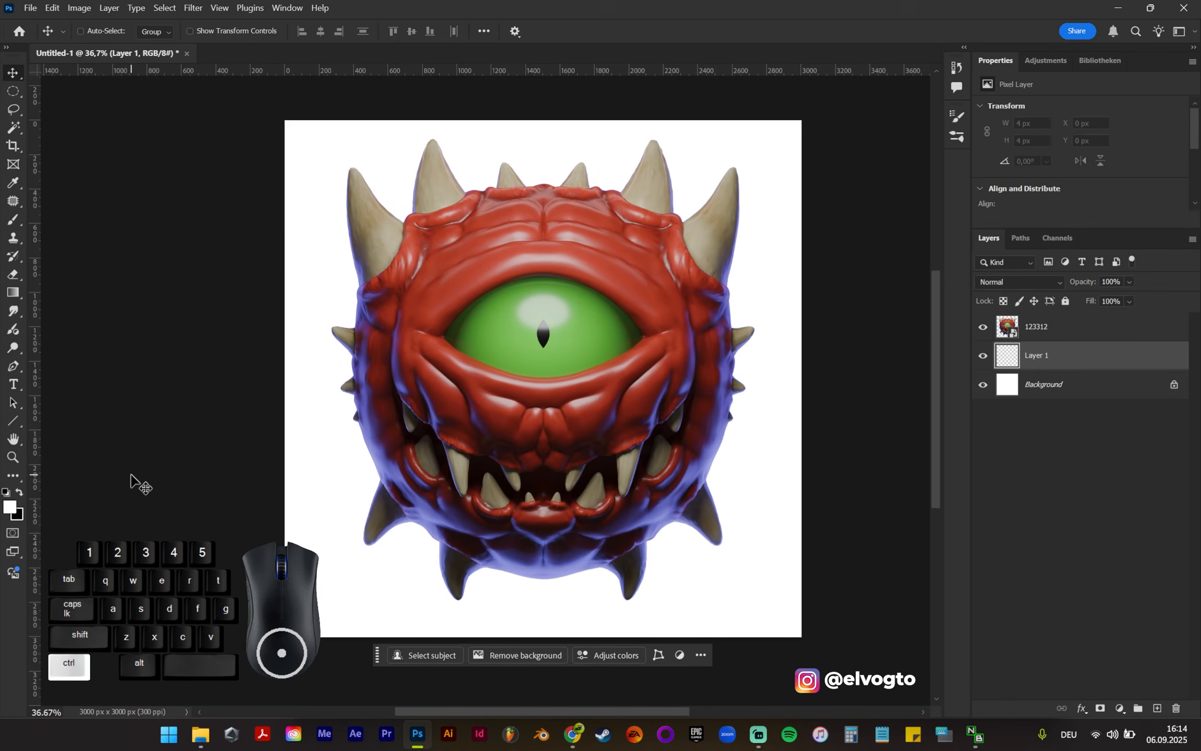
key(ctrl+BackSpace)
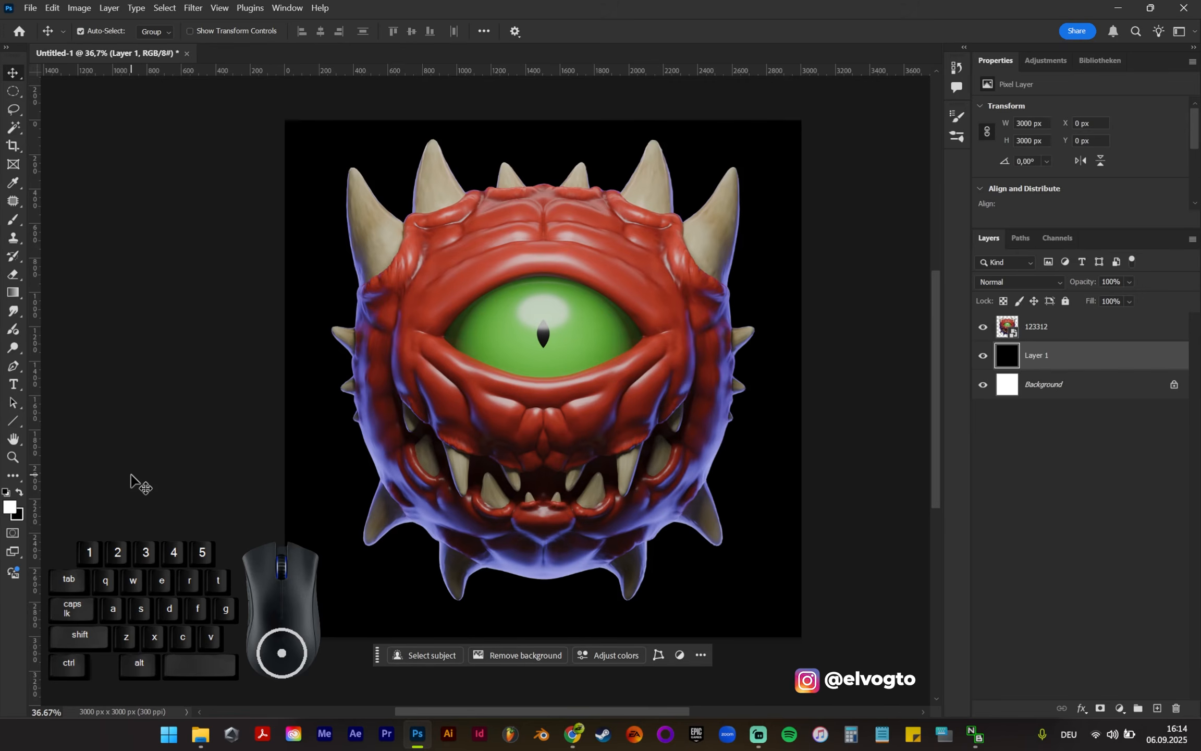
click(18, 517)
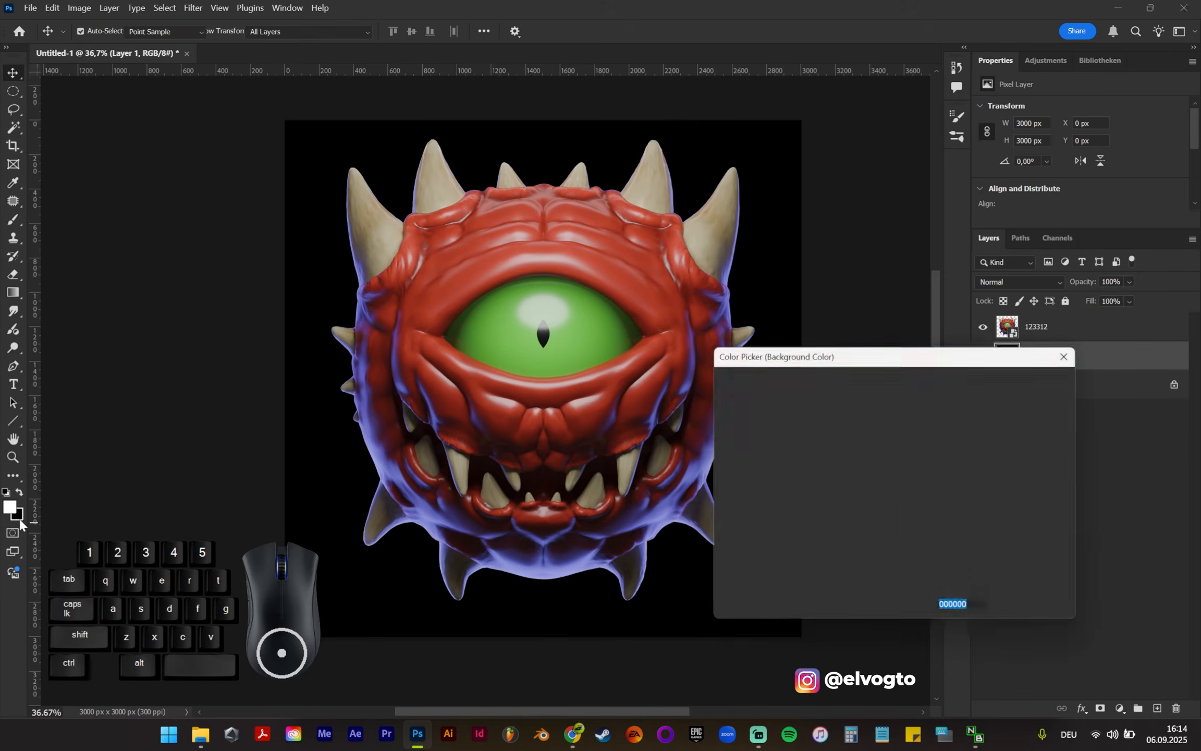
click(1044, 384)
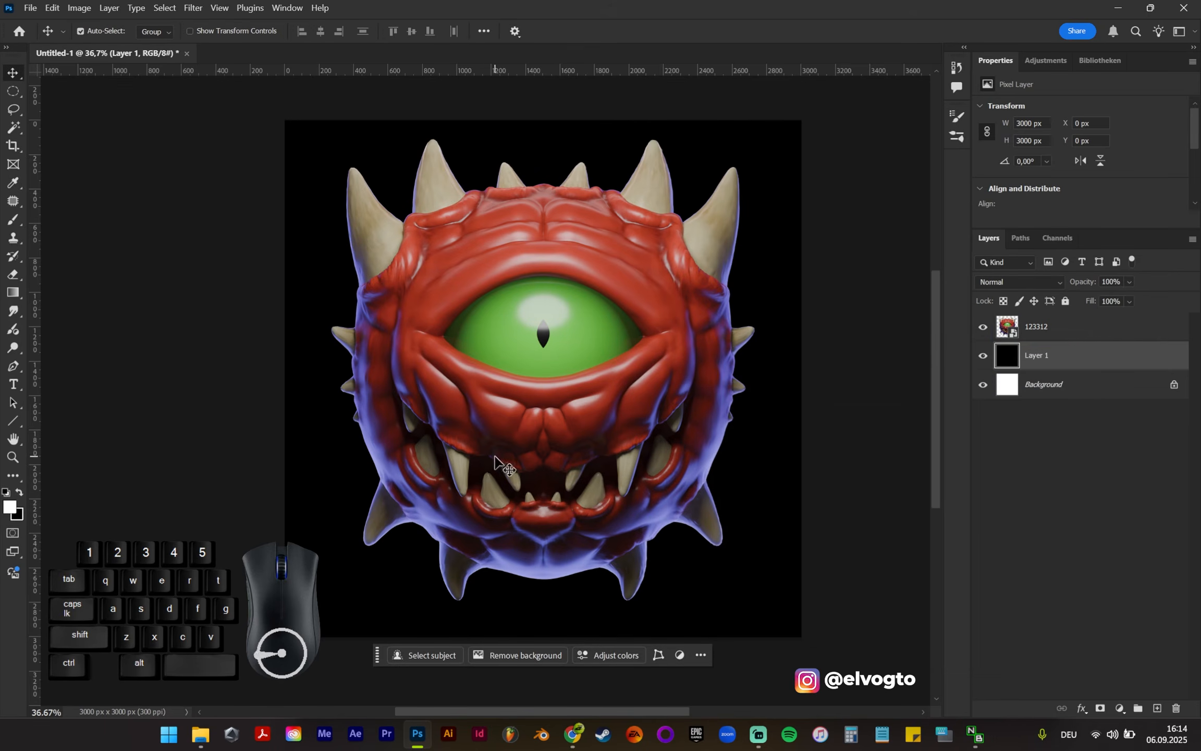
Step: Scale the 123312 creature layer down to about 2156 × 2349 px and move it near the canvas centre
click(1074, 337)
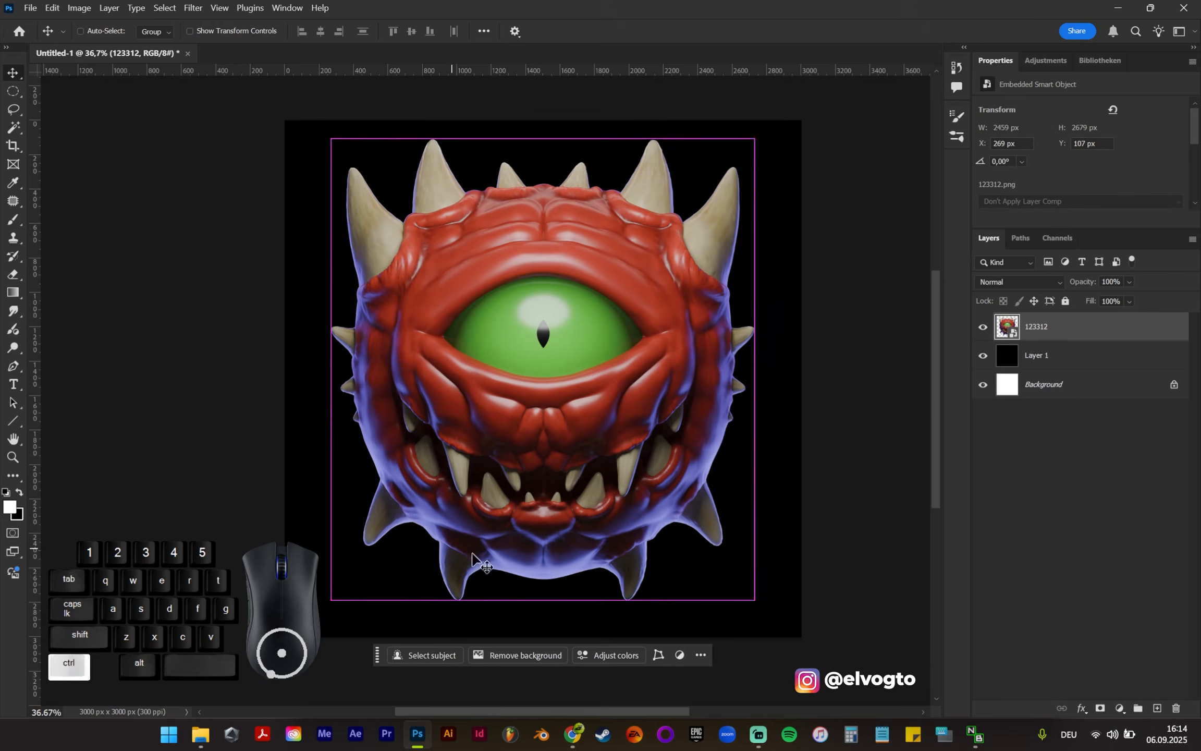
key(ctrl+t)
drag(801, 635, 773, 554)
drag(663, 482, 699, 511)
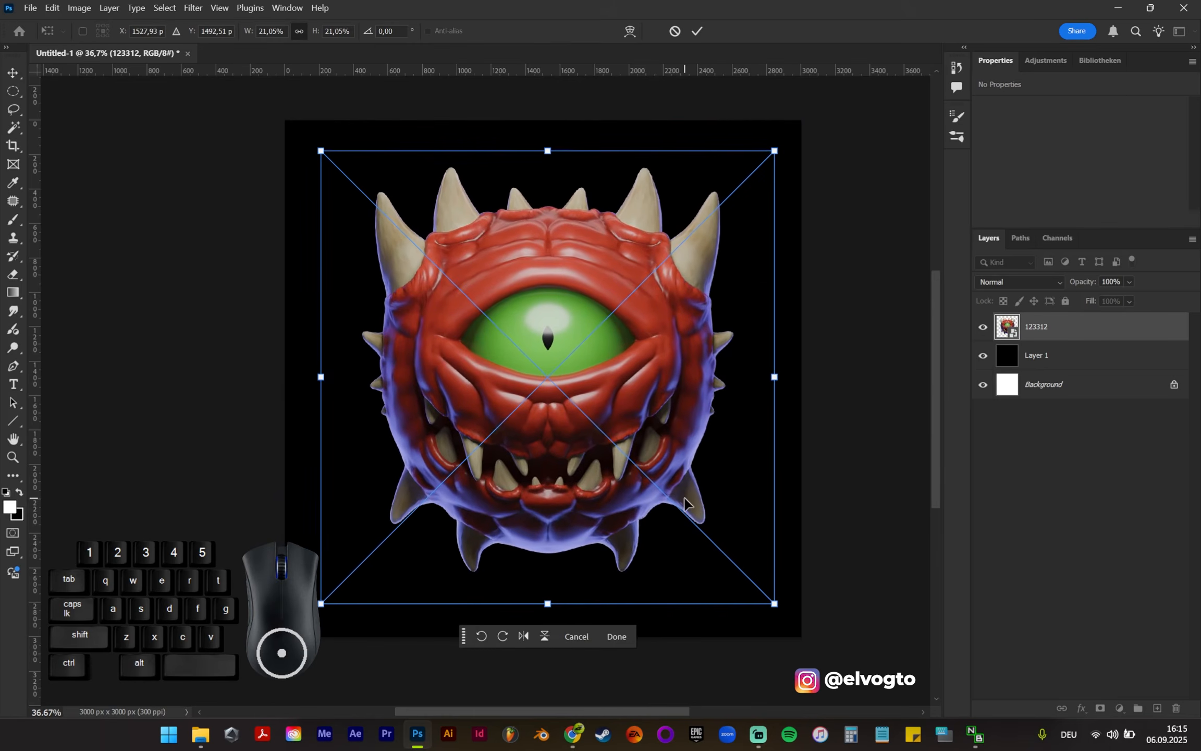
key(Return)
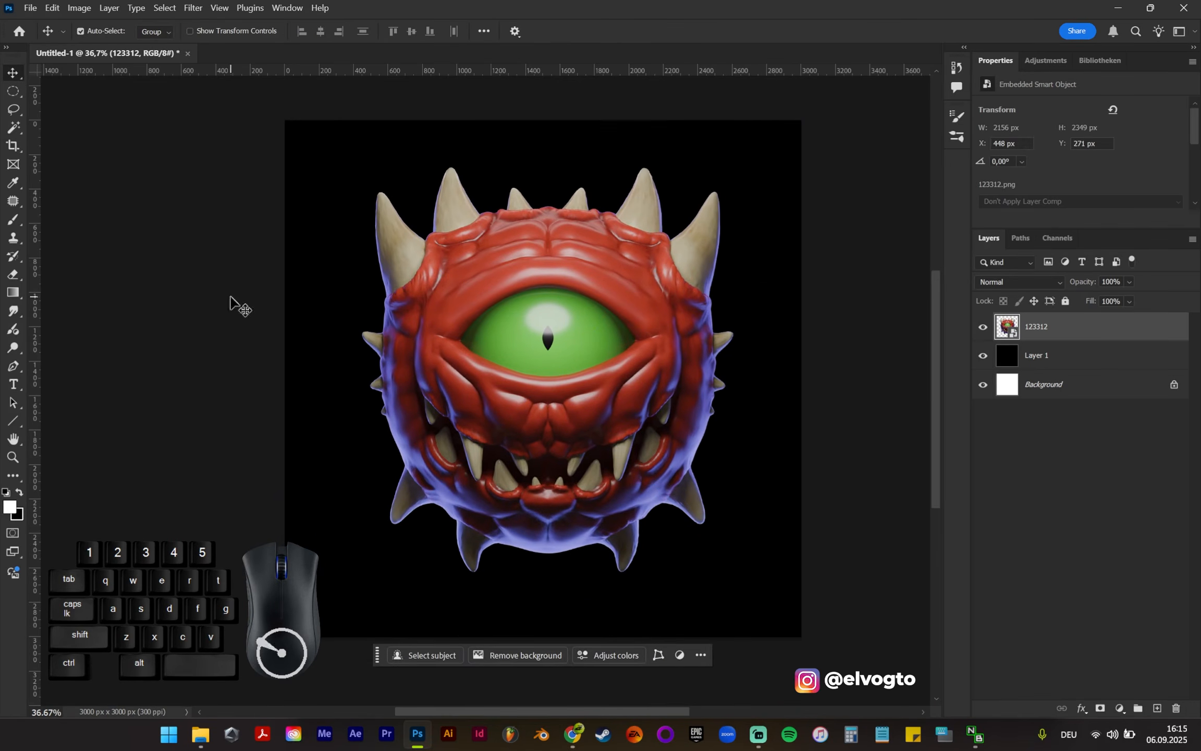
Step: Centre the 123312 creature layer horizontally and vertically relative to the canvas
click(484, 32)
click(526, 158)
click(524, 174)
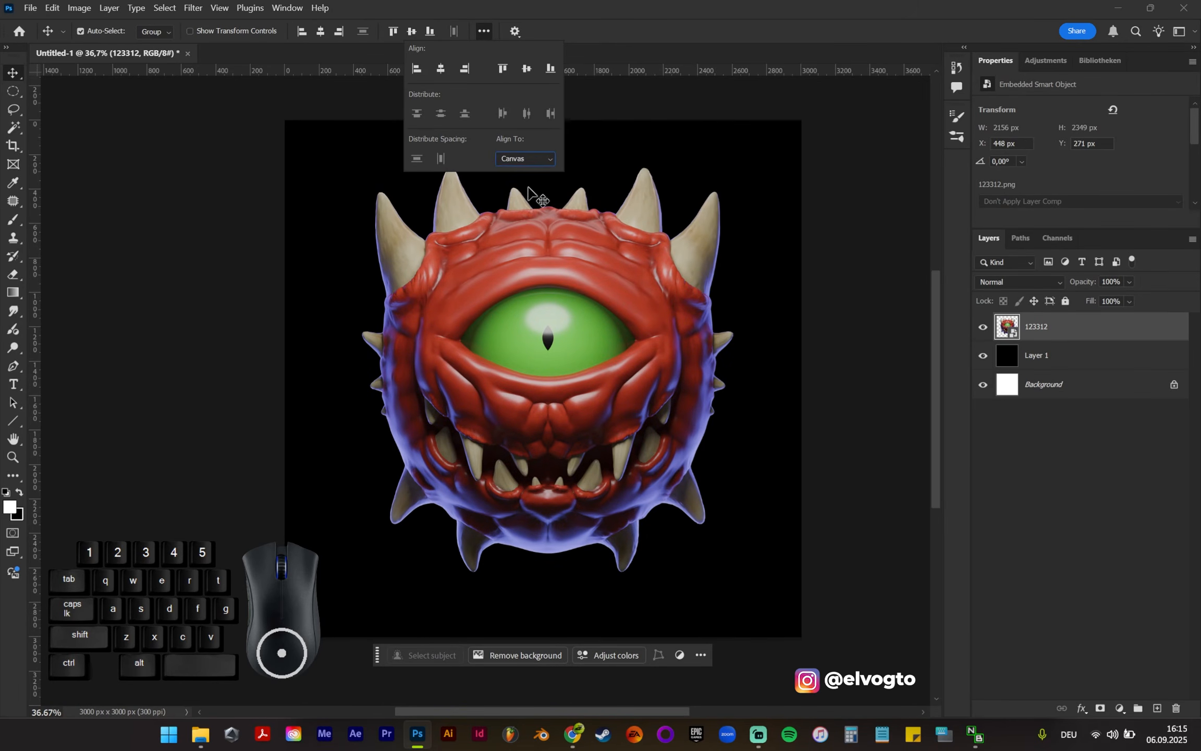
click(442, 68)
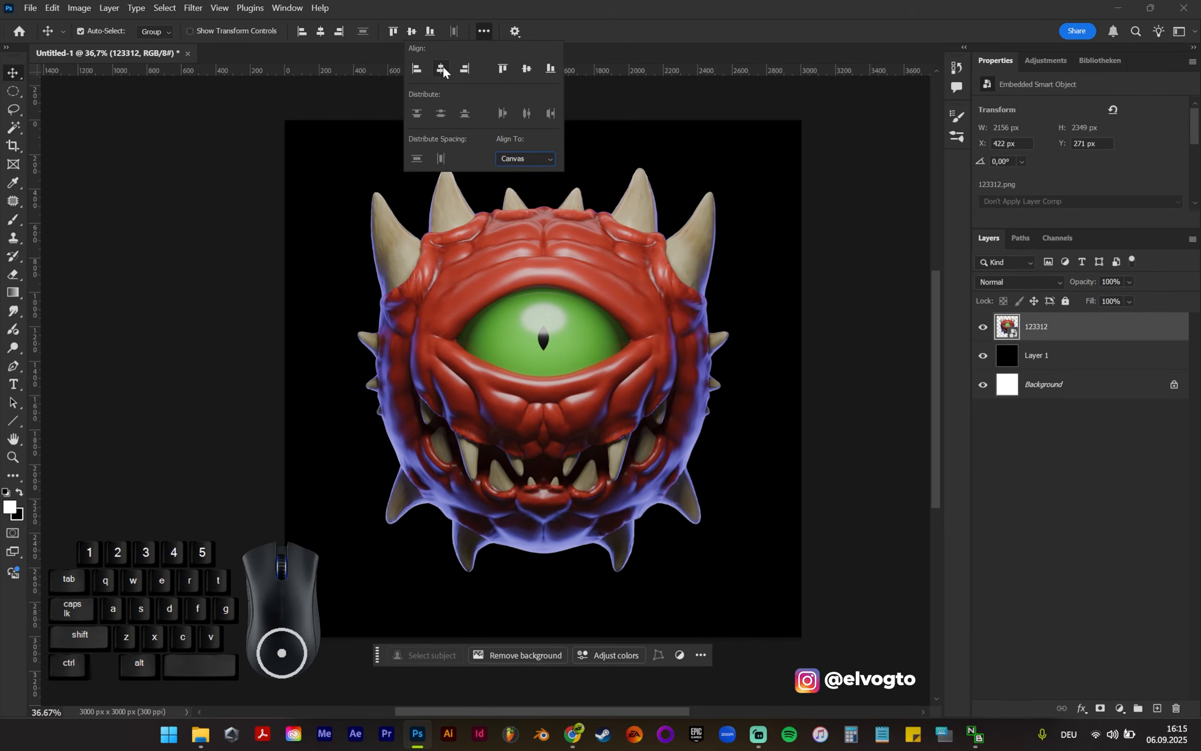
click(524, 71)
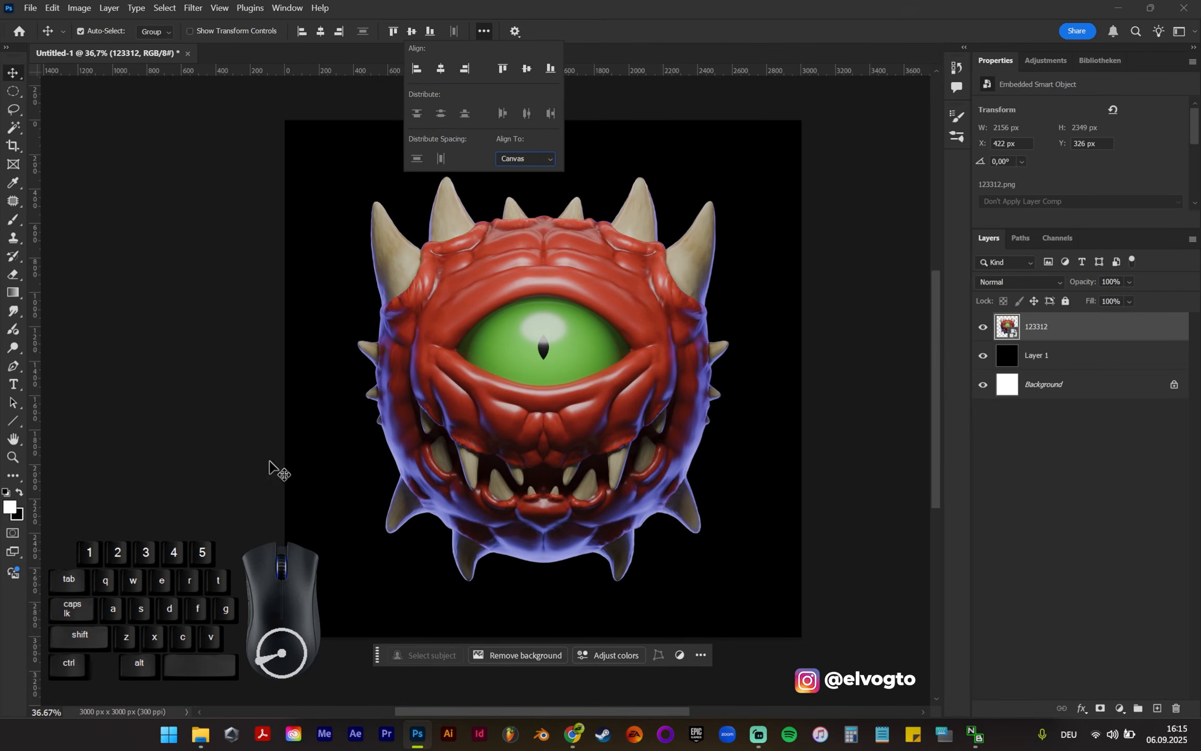
click(166, 219)
click(751, 206)
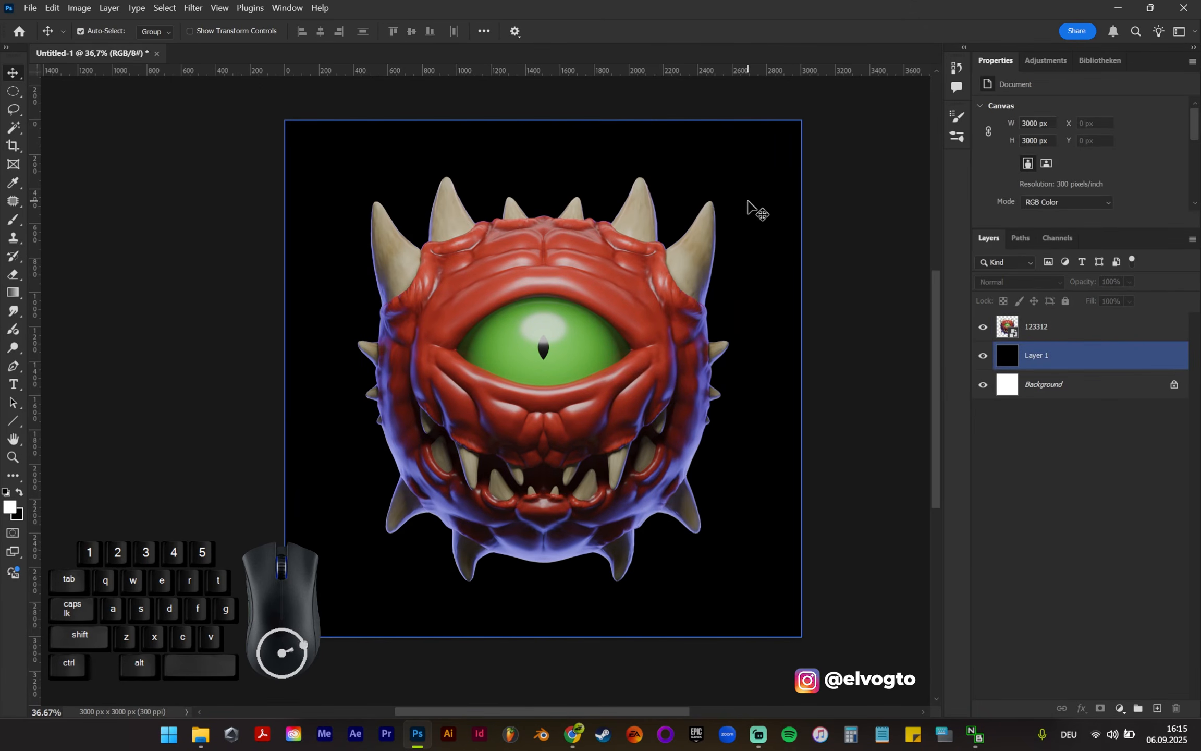
click(886, 199)
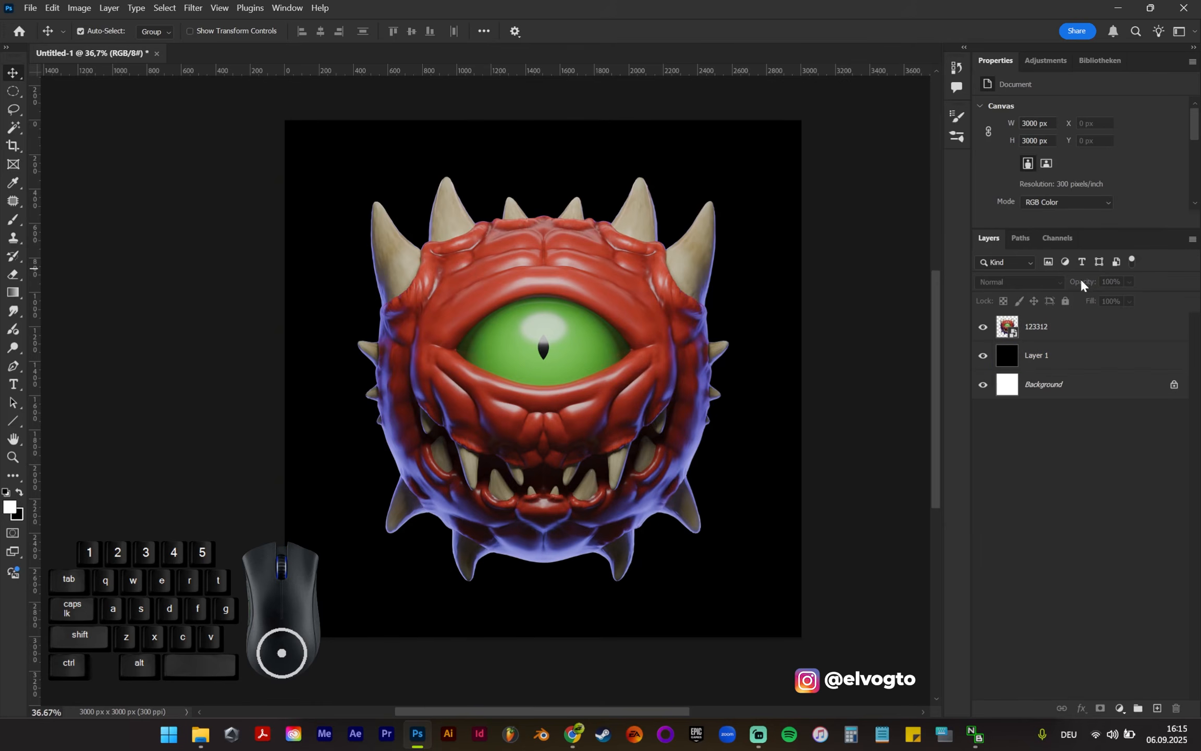
Step: Add a Hue/Saturation adjustment layer above the 123312 creature layer and set its saturation to 30
click(645, 288)
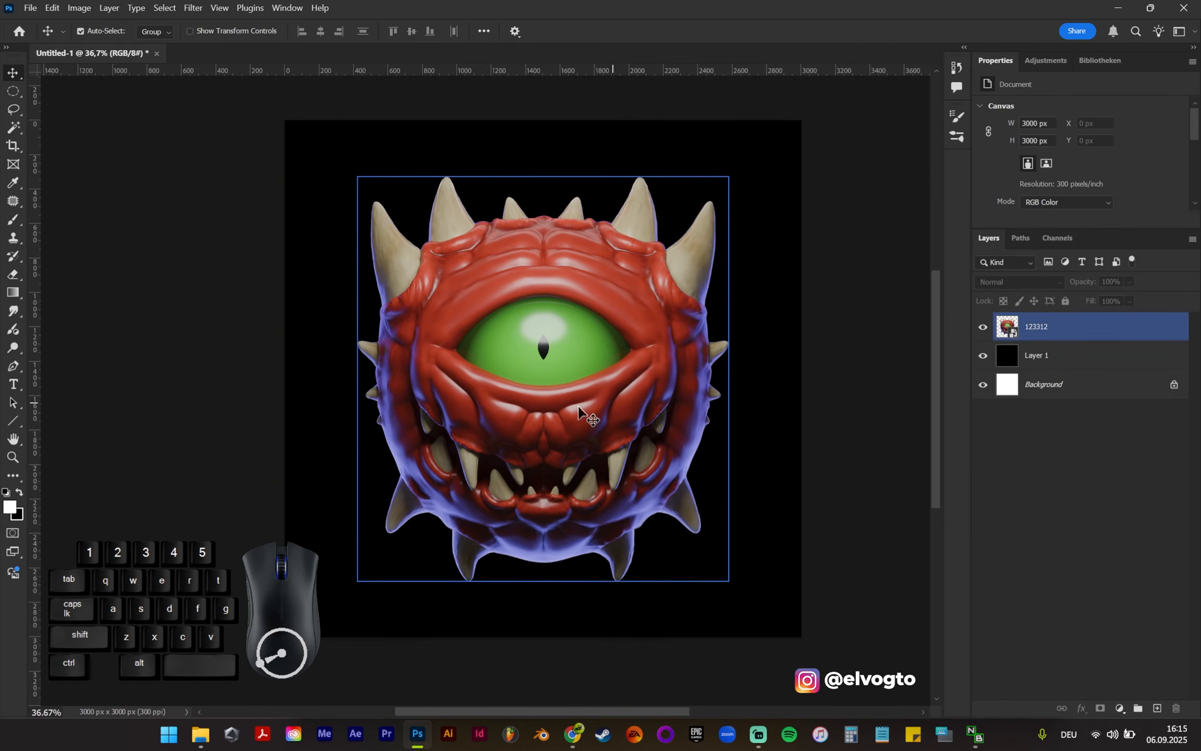
click(1086, 330)
click(1119, 708)
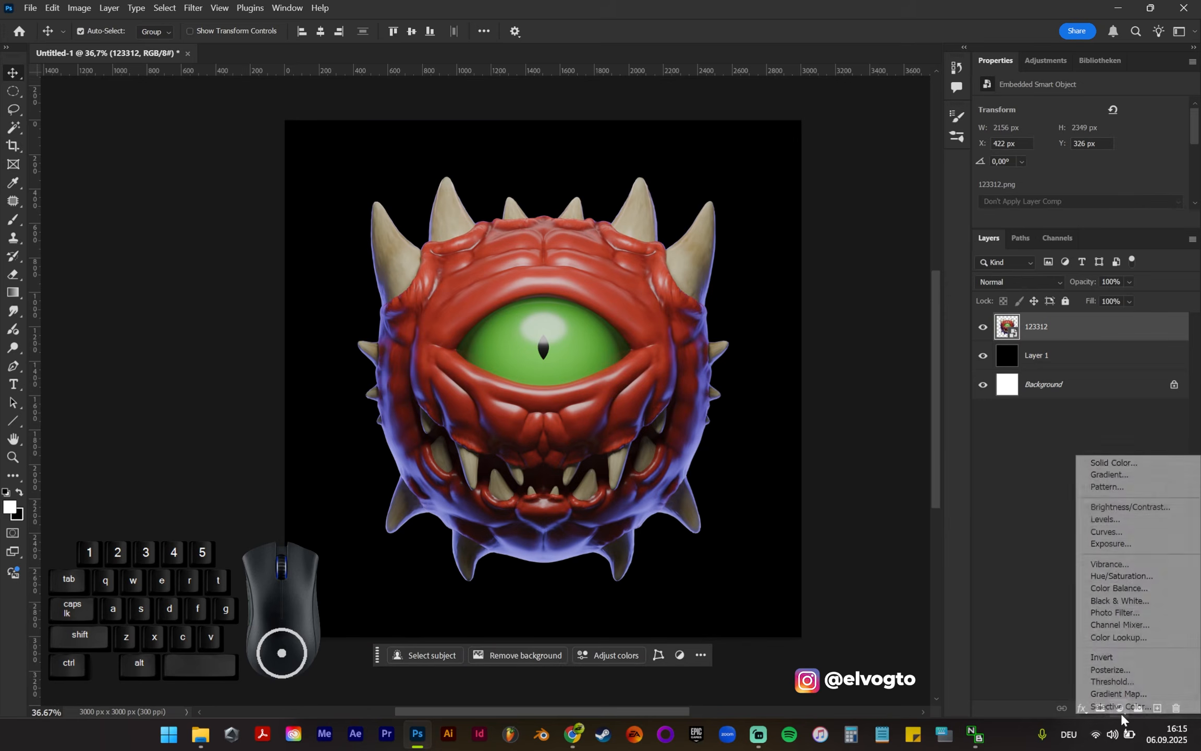
click(1164, 577)
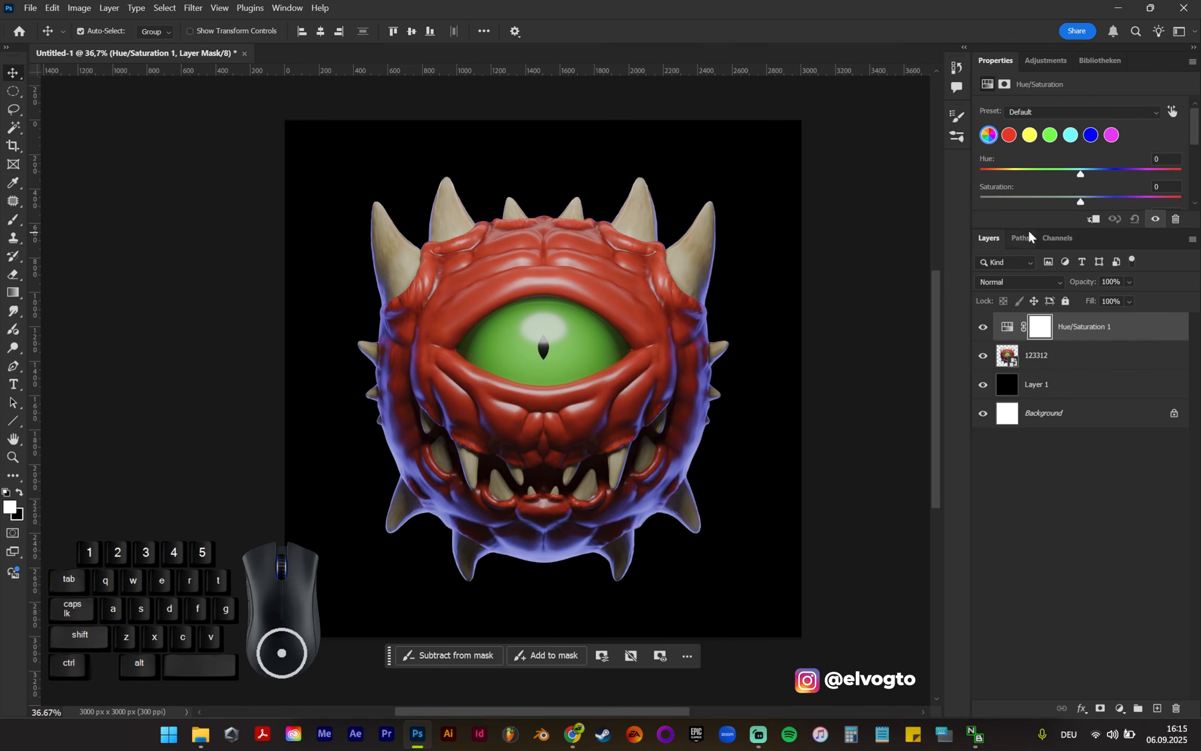
drag(1030, 231, 1042, 345)
drag(1086, 198, 1111, 188)
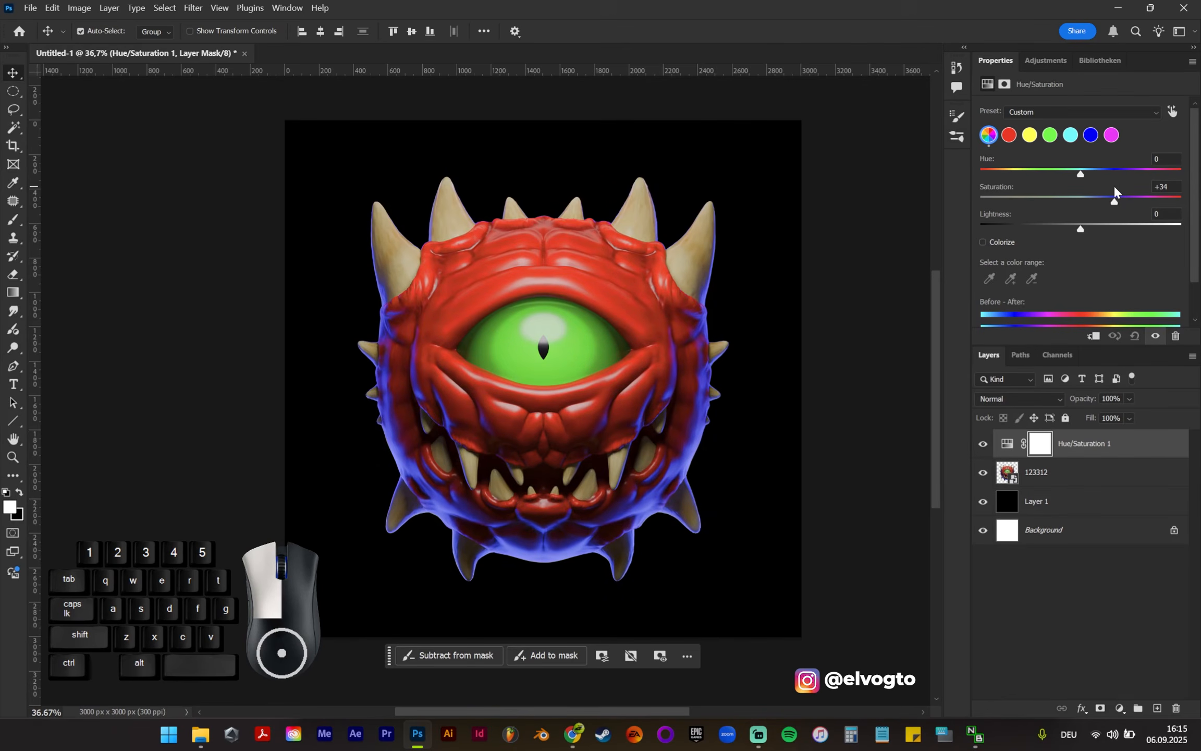
drag(1114, 187, 1114, 188)
click(1163, 187)
text(30)
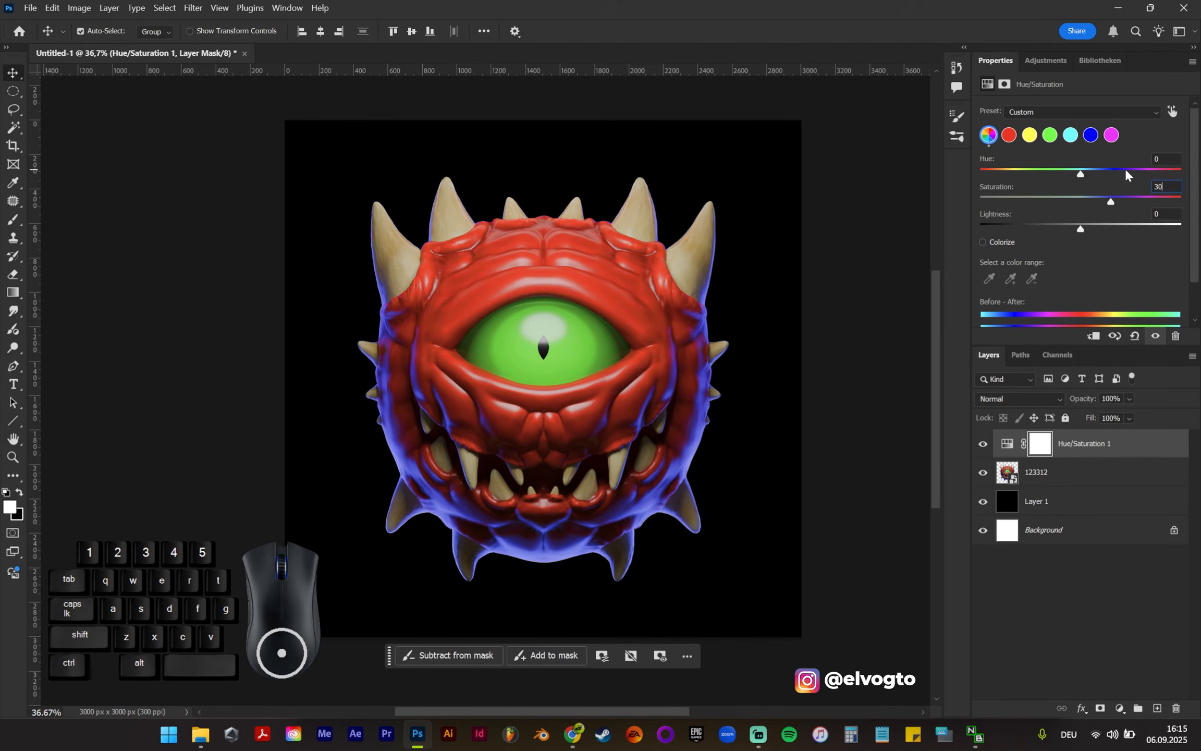
click(1052, 648)
Step: Add a Brightness/Contrast adjustment directly above the 123312 layer, with brightness 35 and contrast 4
click(1059, 473)
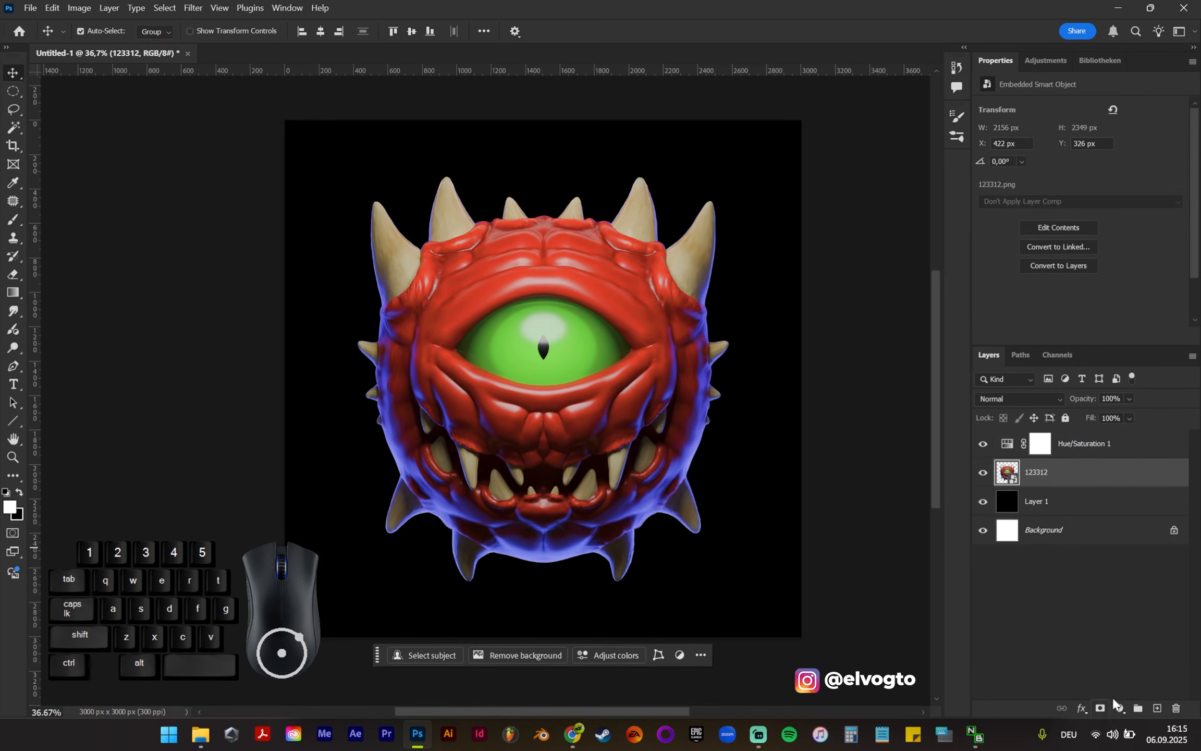
click(1117, 711)
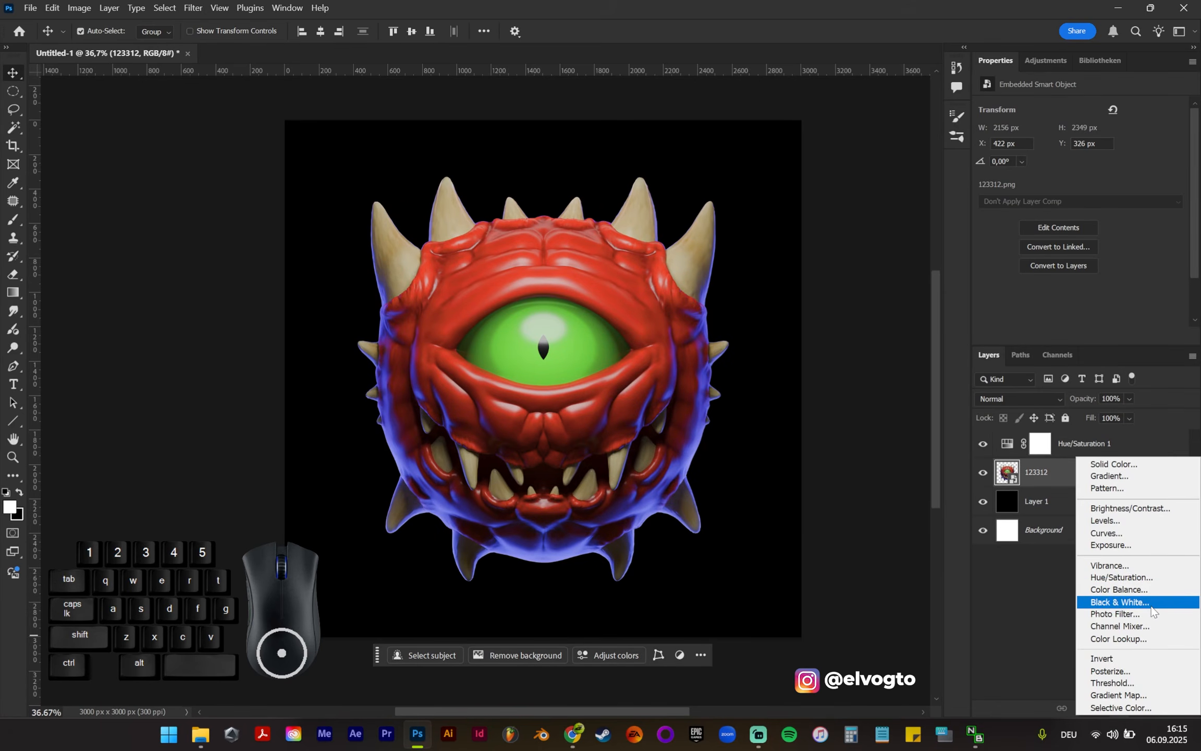
click(1145, 508)
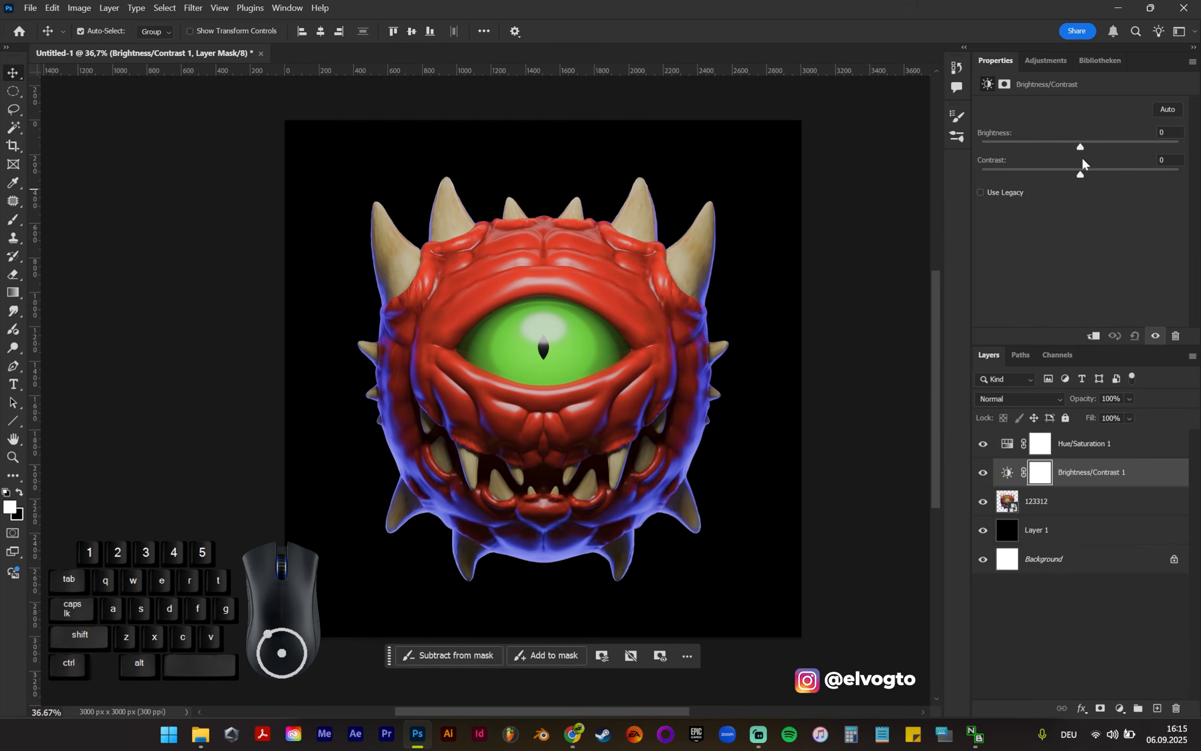
drag(1082, 149, 1122, 140)
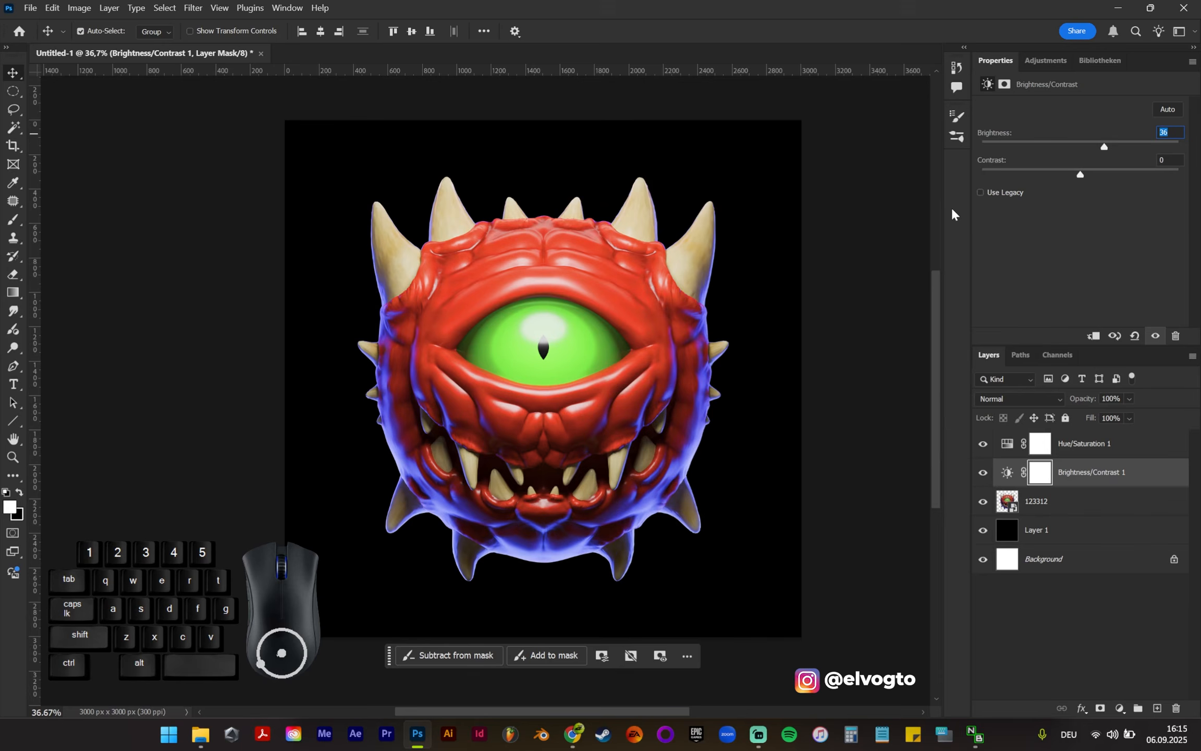
text(5)
mouse_move(1082, 179)
mouse_down()
mouse_move(1113, 165)
mouse_move(1079, 166)
mouse_move(1086, 158)
mouse_move(1066, 170)
mouse_up()
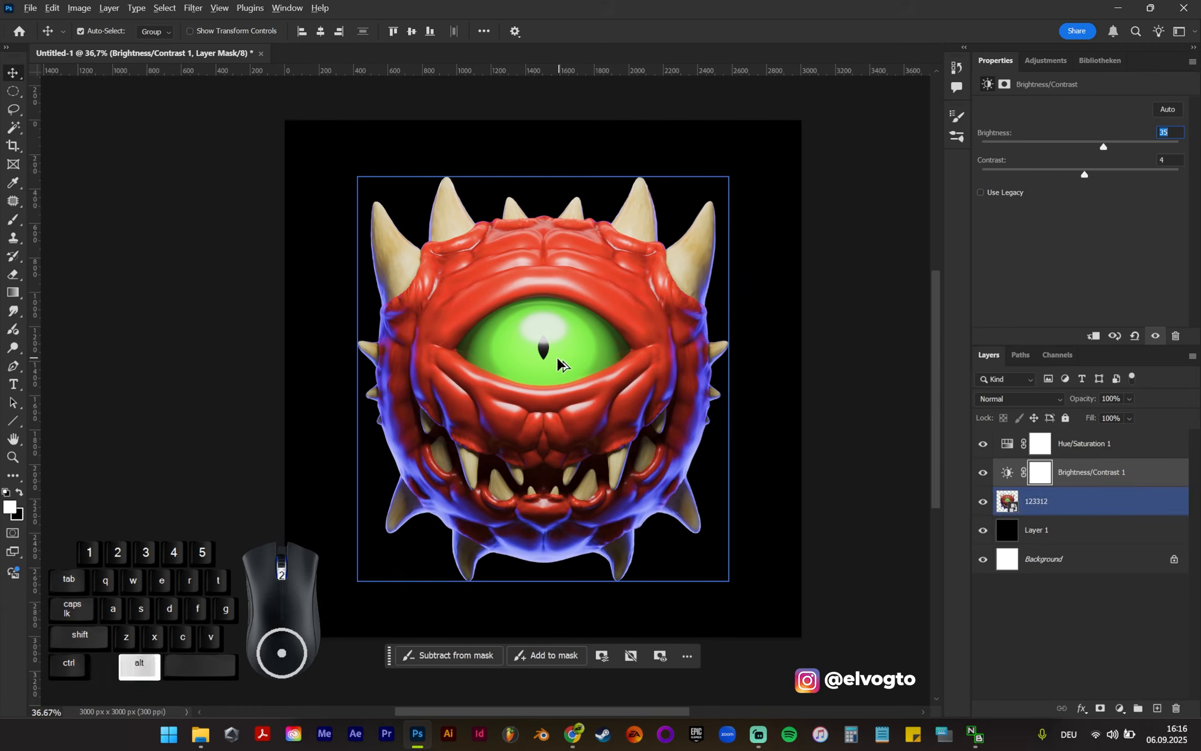
click(826, 452)
alt+scroll(827, 452, down, 2)
alt+scroll(523, 411, up, 2)
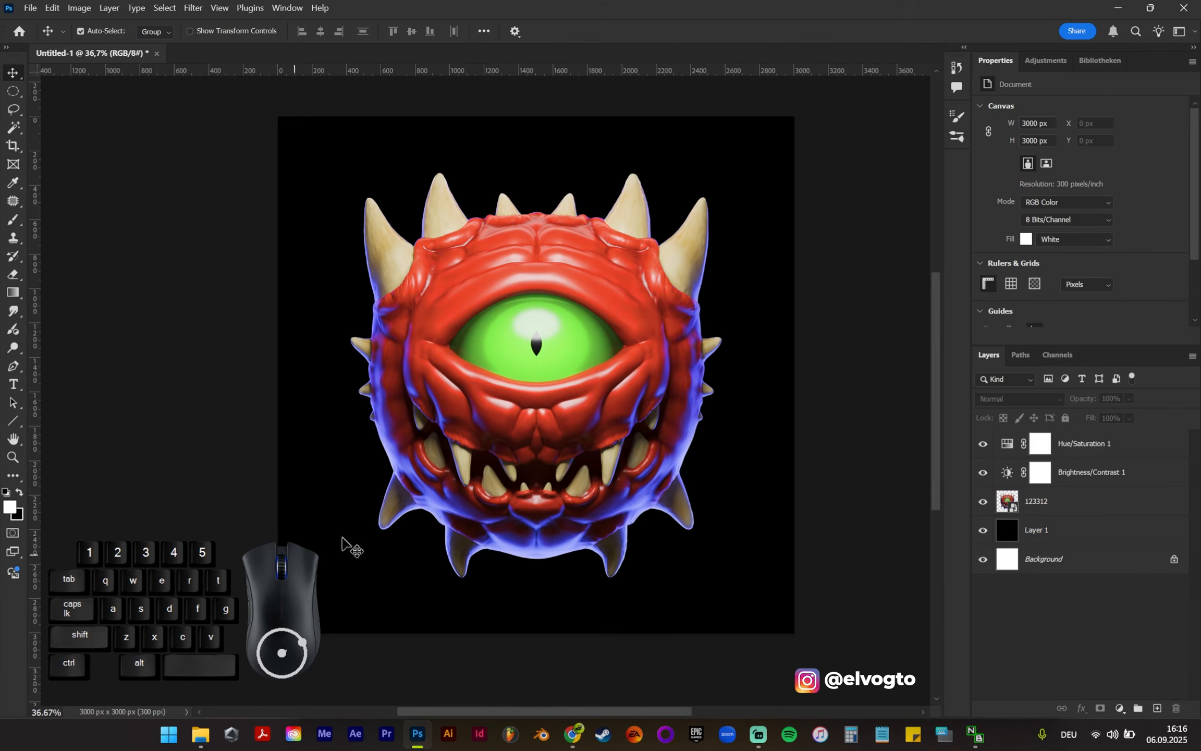
Step: With the Gradient tool active, add a new layer above the black Layer 1 and set the background colour to violet 6600ff
click(1113, 537)
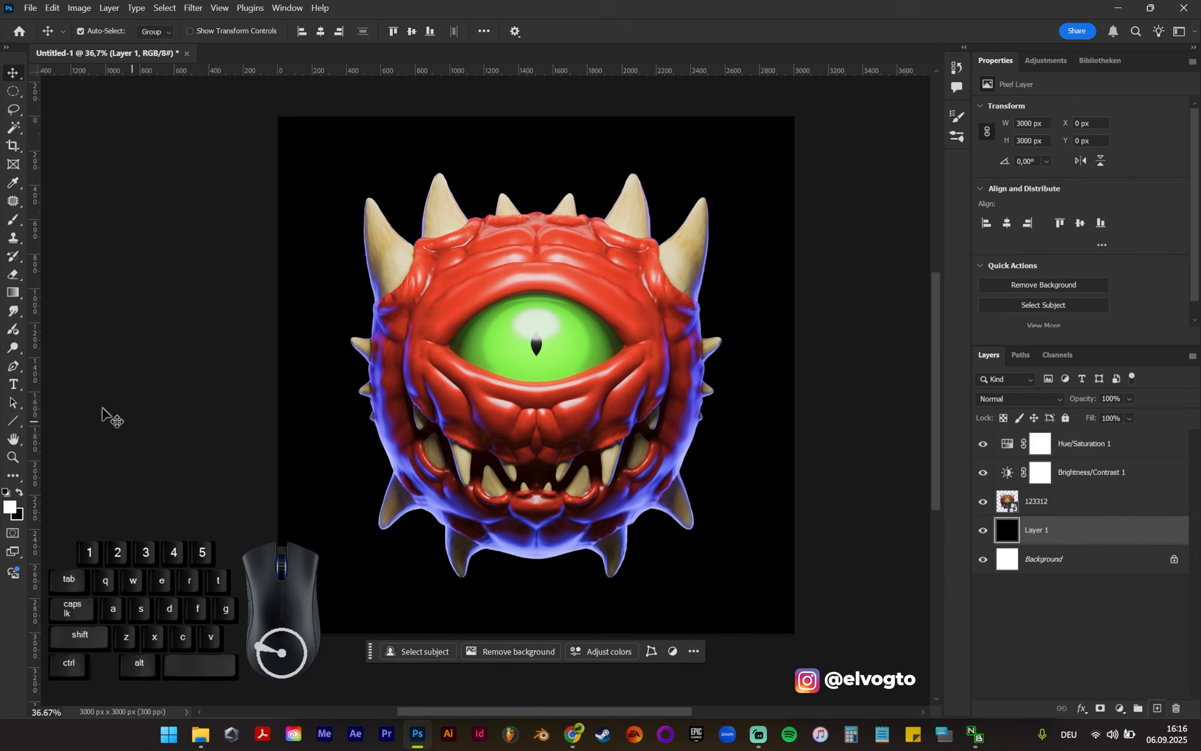
click(13, 294)
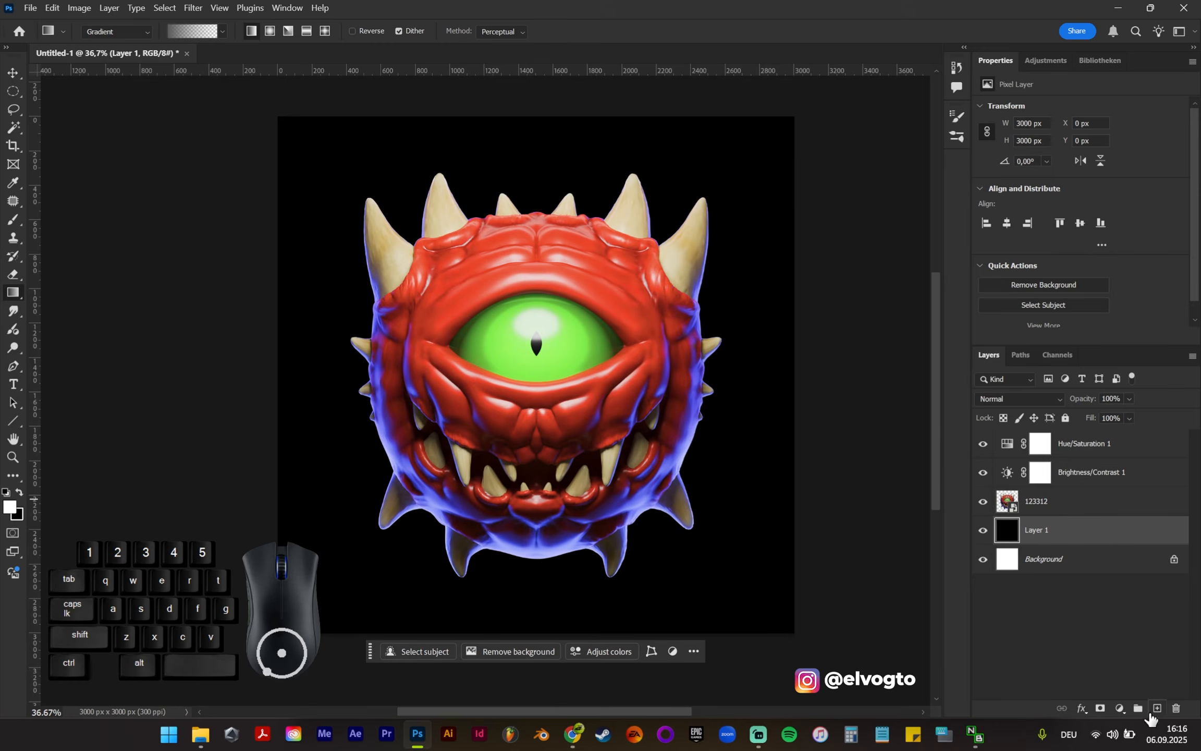
click(1156, 708)
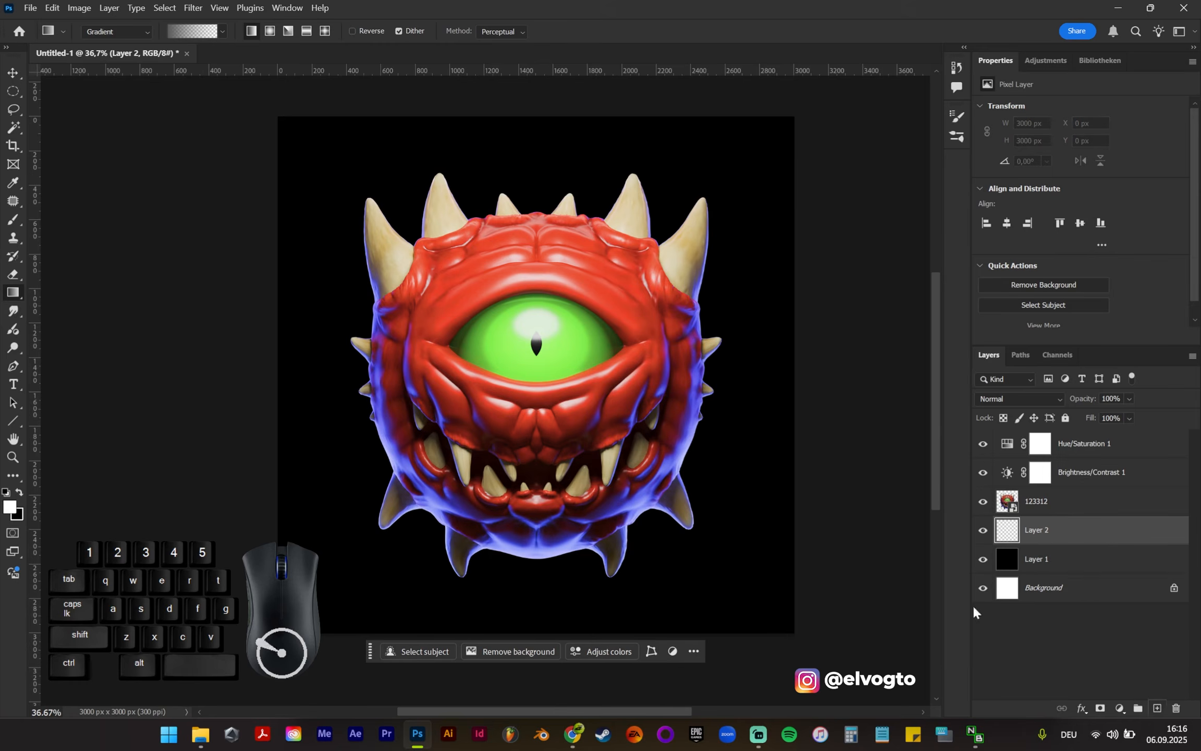
click(172, 33)
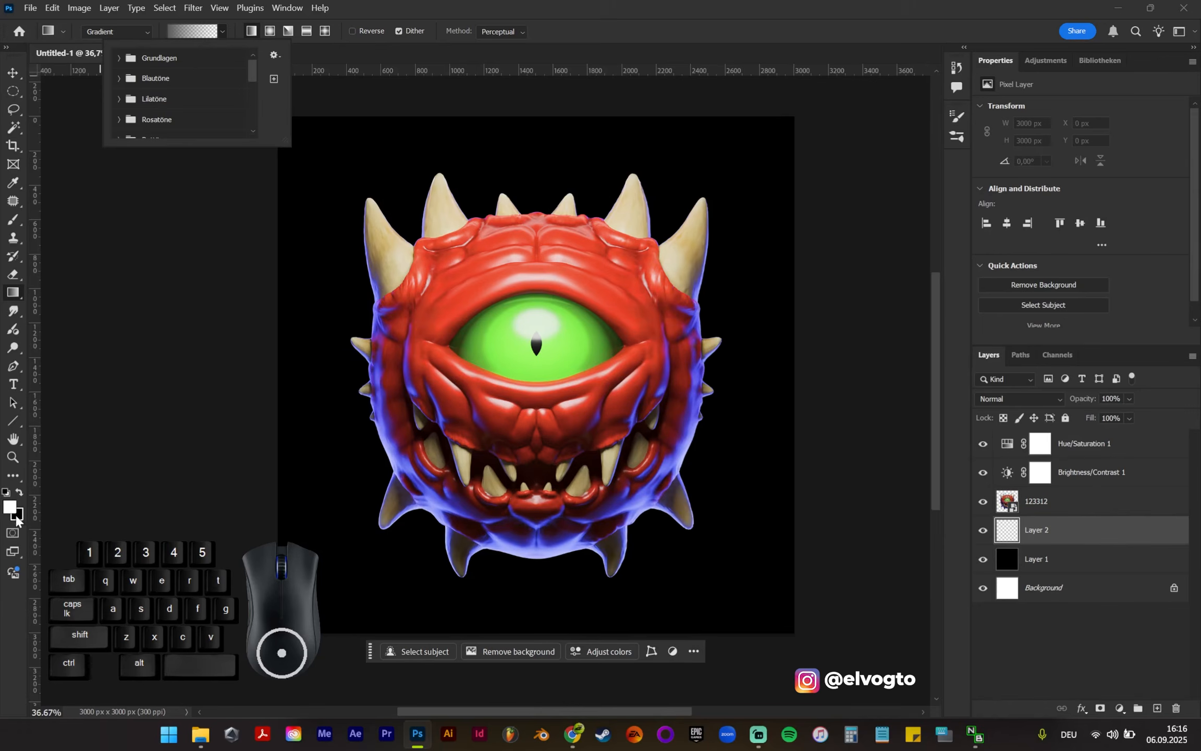
click(17, 515)
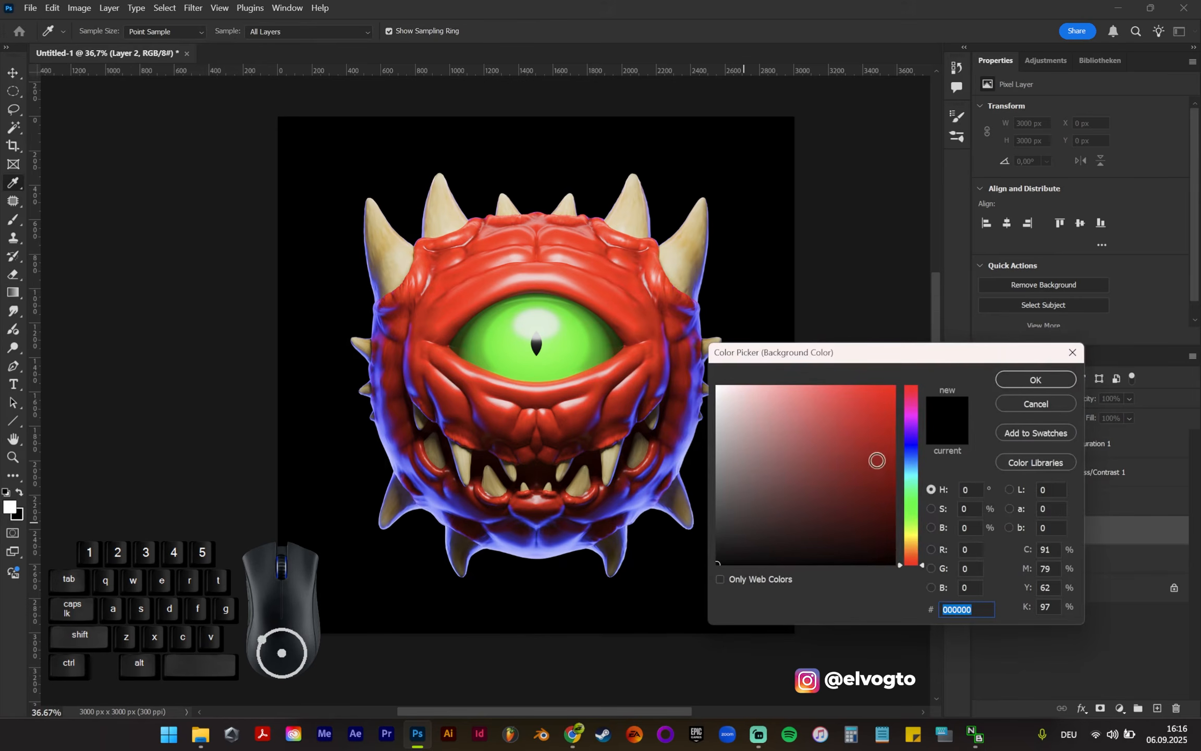
click(916, 434)
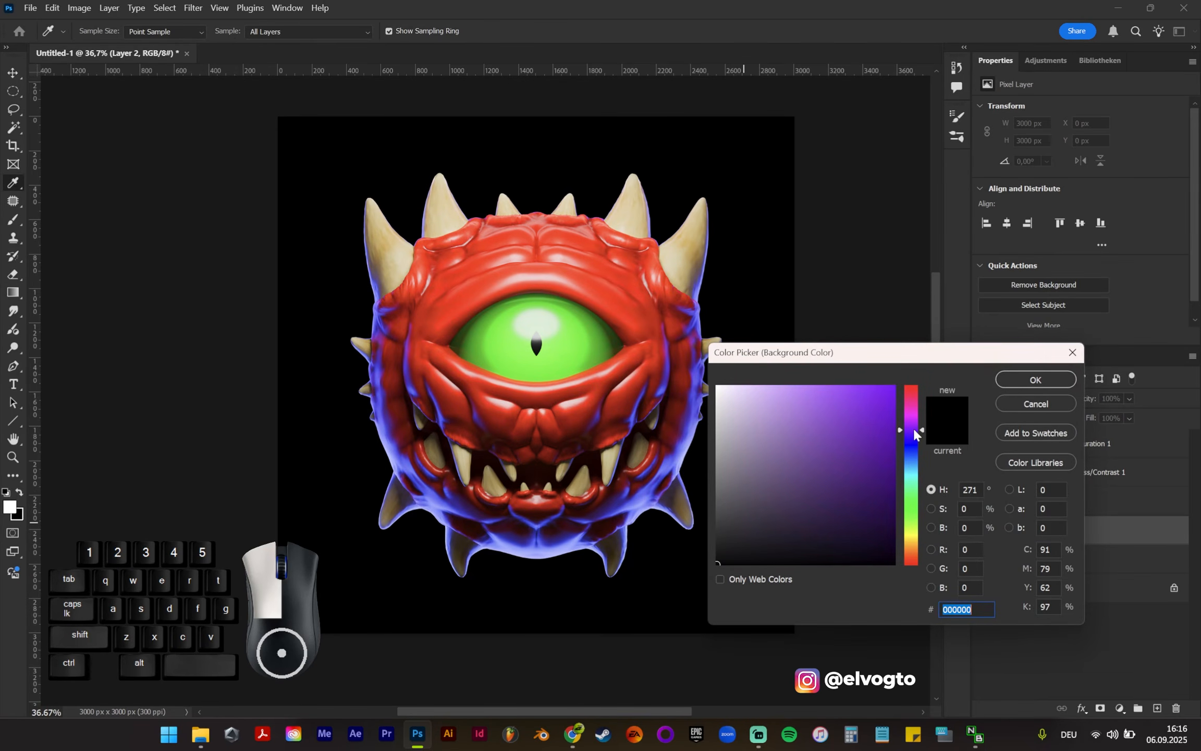
click(861, 428)
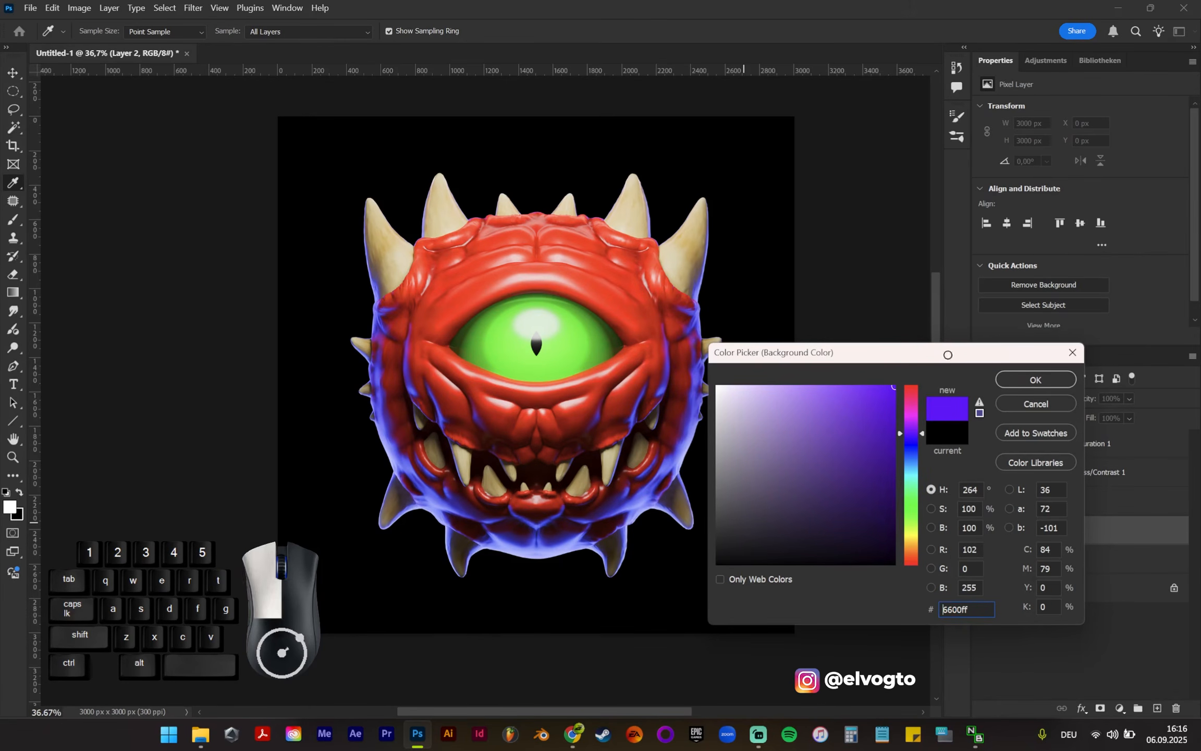
click(1035, 380)
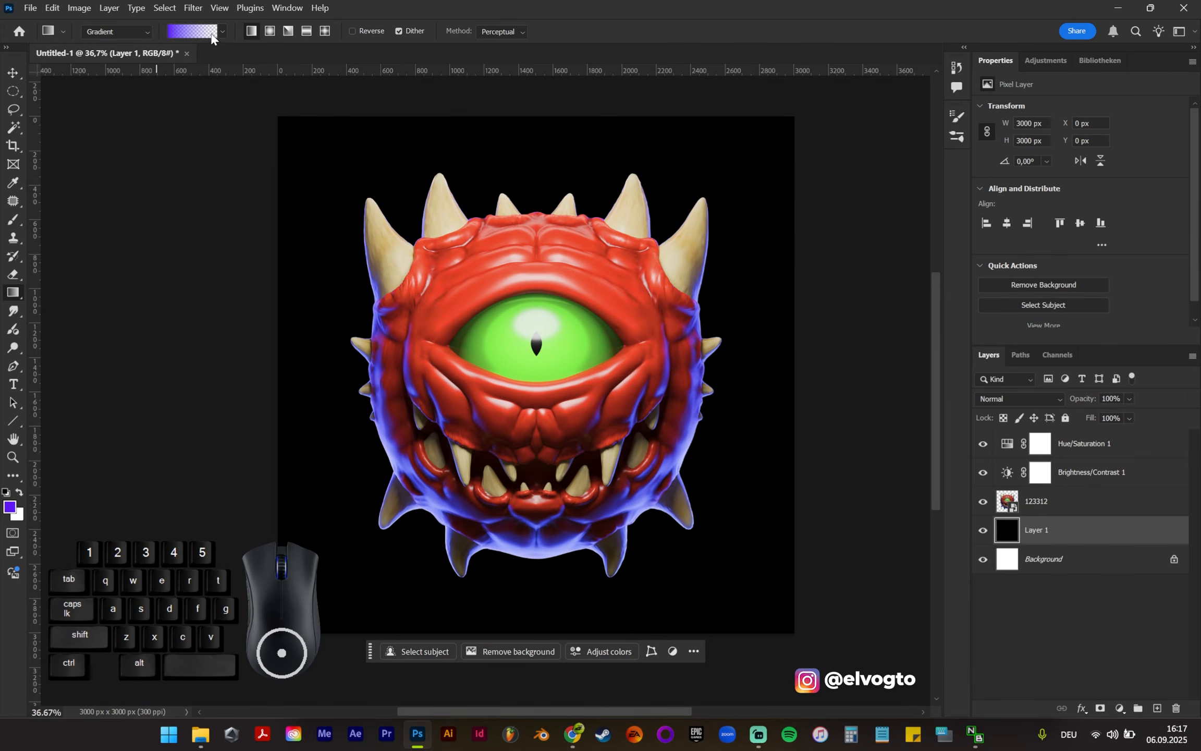
Step: Draw a linear violet-to-transparent gradient fill above the black layer, solid at the canvas bottom and fading out around the creature's middle
drag(586, 613, 607, 370)
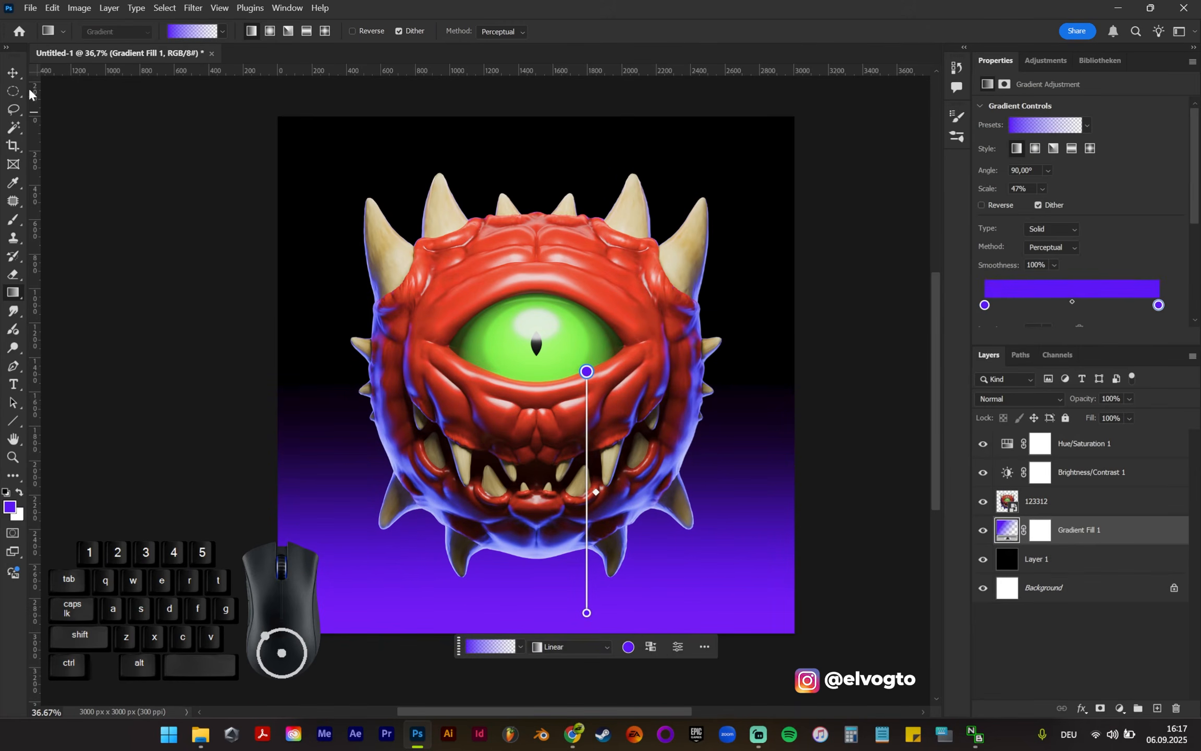
click(16, 70)
click(188, 292)
Step: Examine the creature against the violet gradient background, both close up and with the whole canvas in view
alt+scroll(250, 351, down, 2)
click(511, 464)
scroll(511, 462, down, 2)
click(96, 415)
alt+scroll(96, 415, down, 2)
click(514, 516)
alt+scroll(524, 525, up, 4)
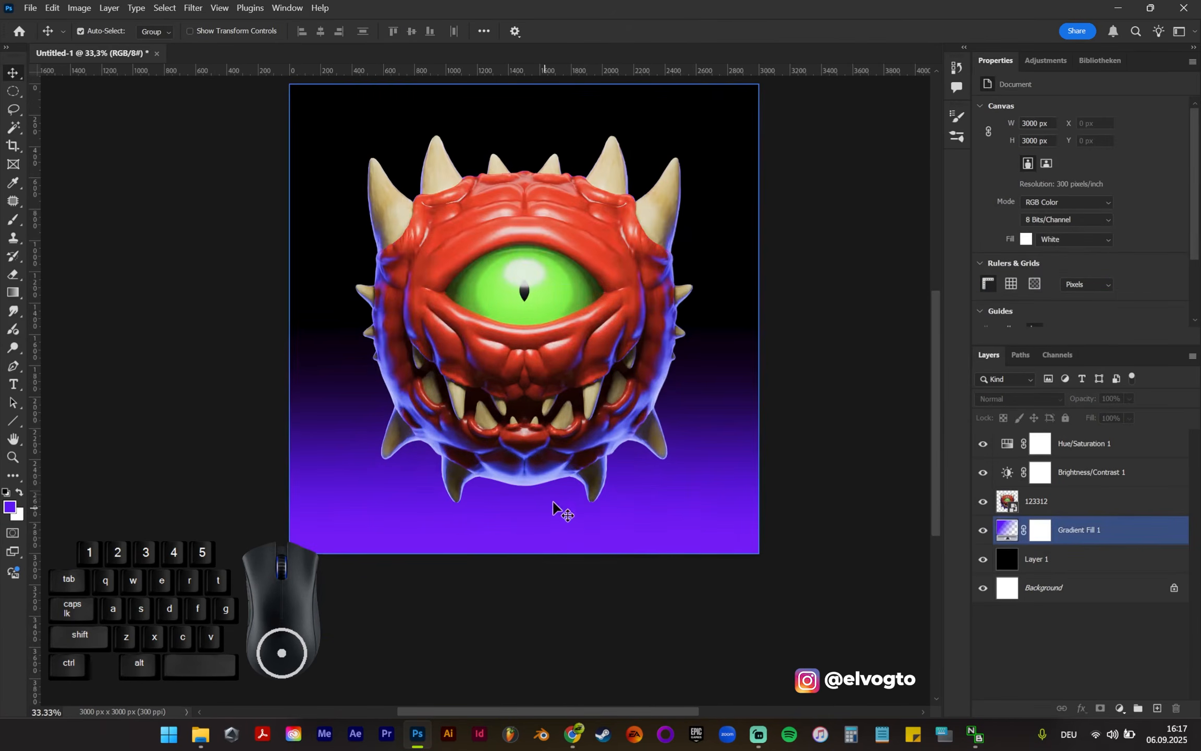
alt+scroll(452, 513, up, 2)
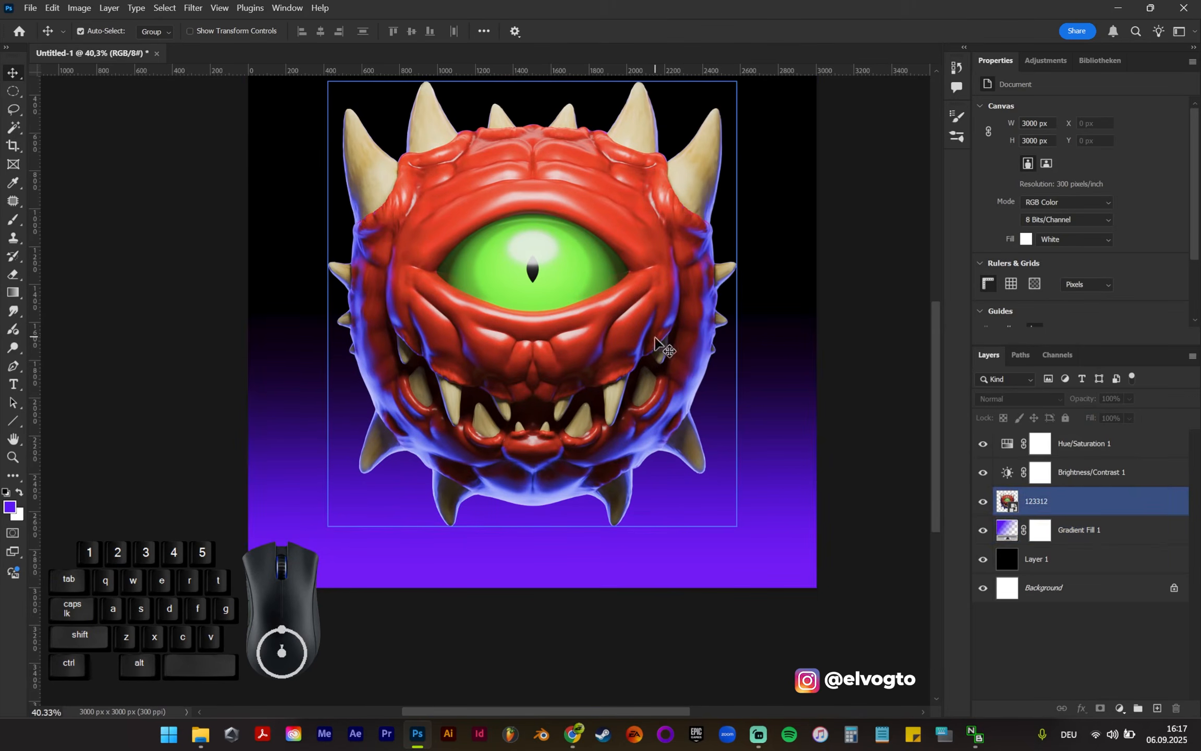
click(520, 544)
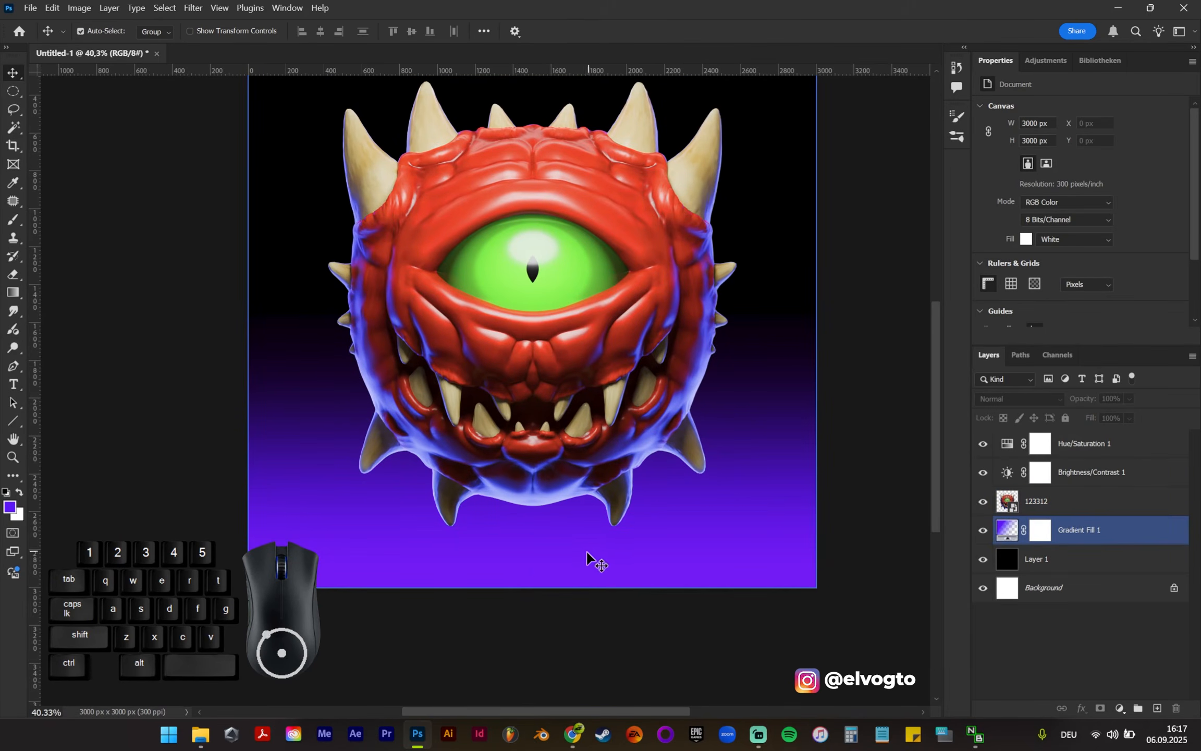
alt+scroll(511, 508, down, 1)
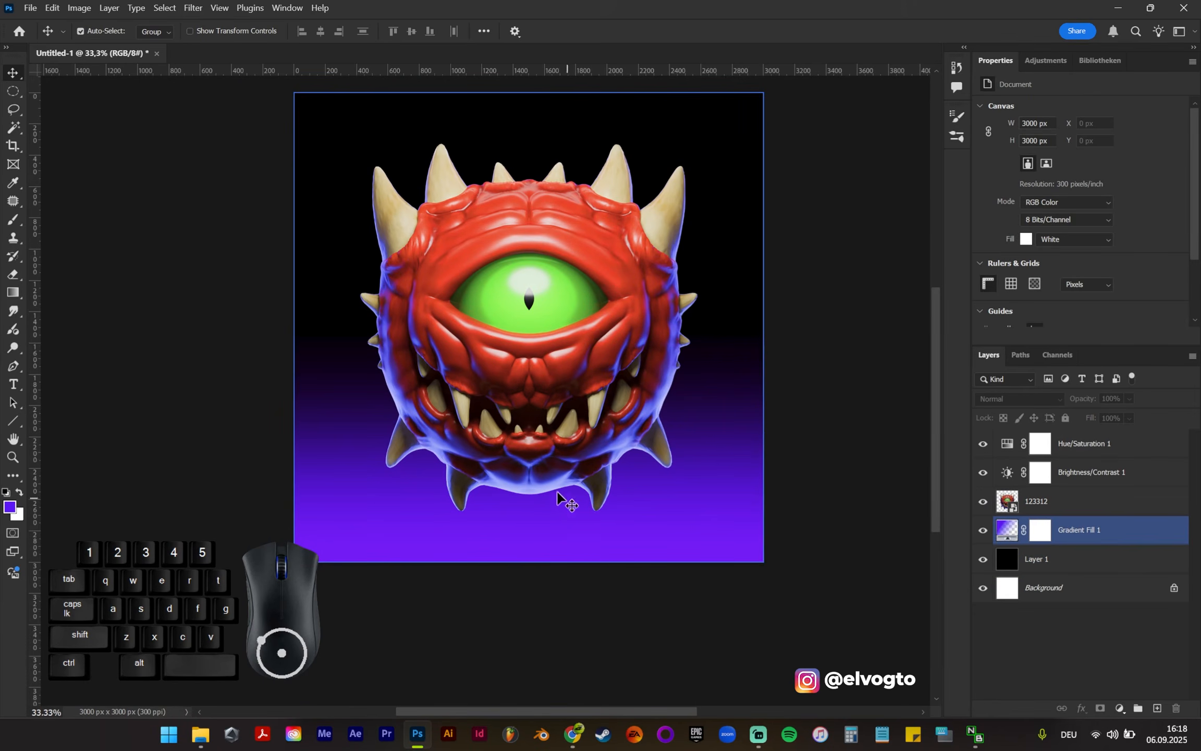
click(831, 557)
click(493, 234)
alt+scroll(635, 417, down, 1)
alt+scroll(585, 394, up, 3)
scroll(621, 468, up, 1)
scroll(620, 468, up, 2)
alt+scroll(621, 469, down, 1)
click(889, 508)
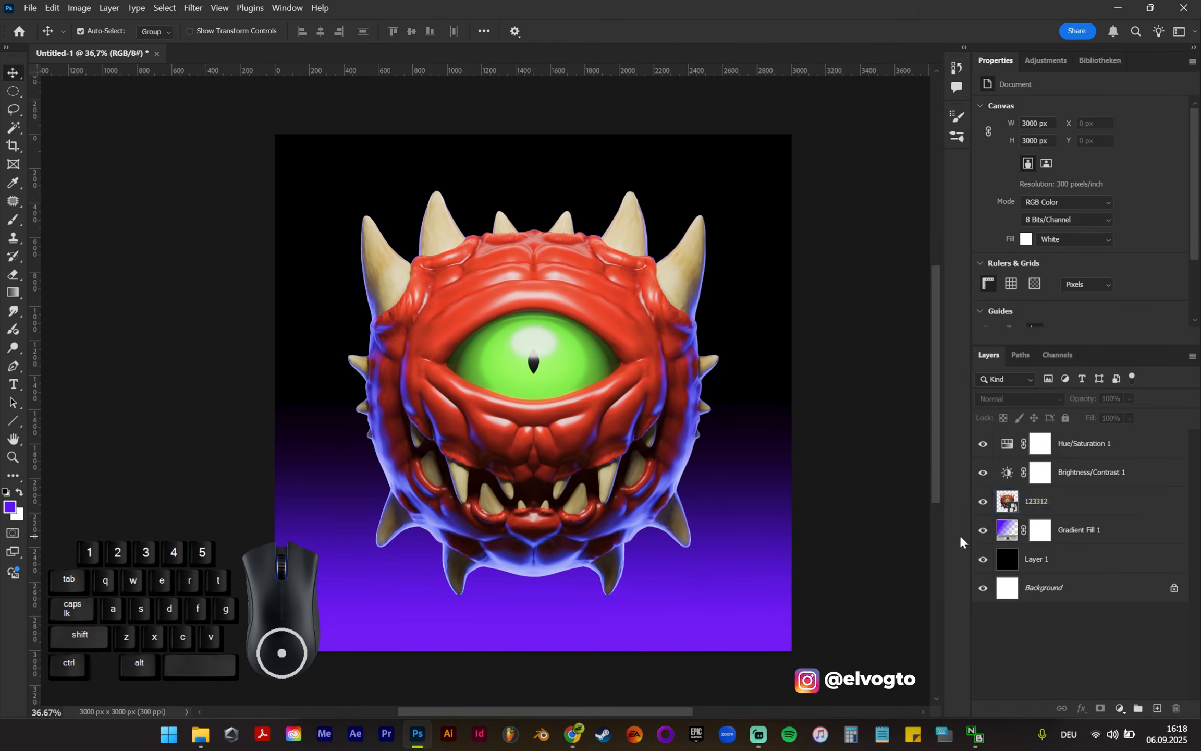
Step: Duplicate the 123312 creature layer and place the copy beneath the original, above the gradient fill
click(1103, 499)
drag(1069, 500, 1159, 708)
drag(1064, 502, 1097, 545)
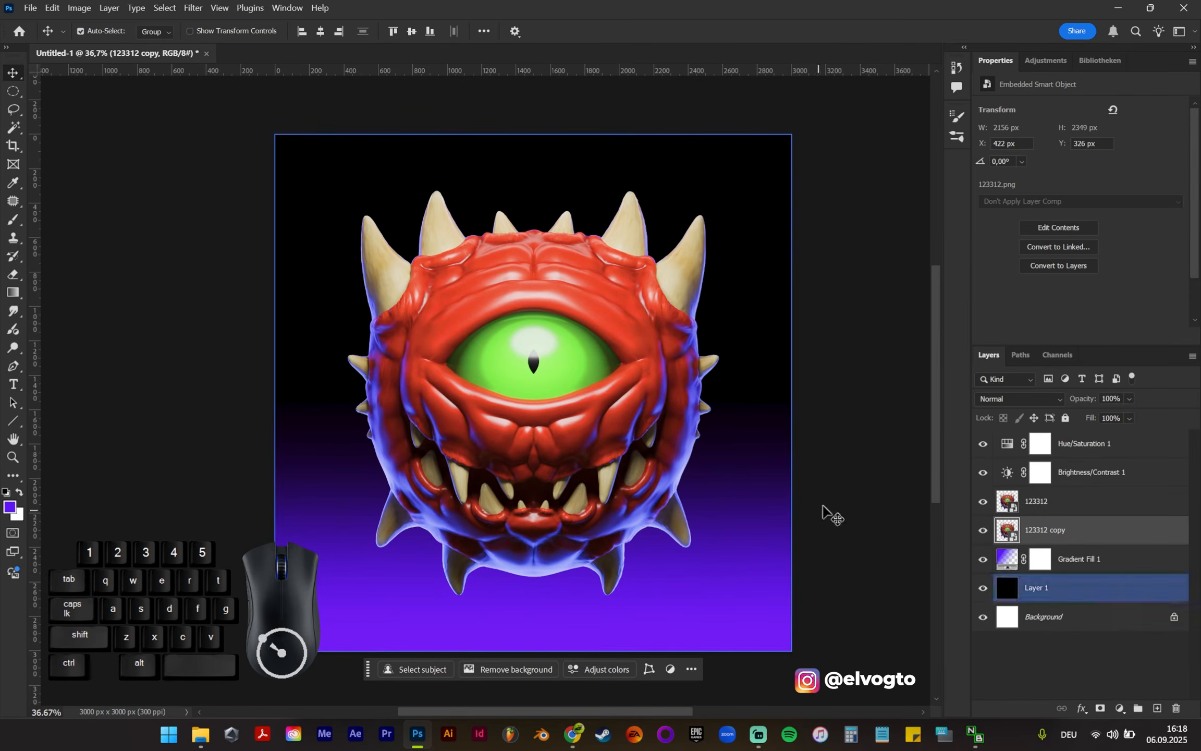
Step: Apply a Gaussian Blur to the 123312 copy layer to create a soft glow around the creature's outline
scroll(500, 461, up, 1)
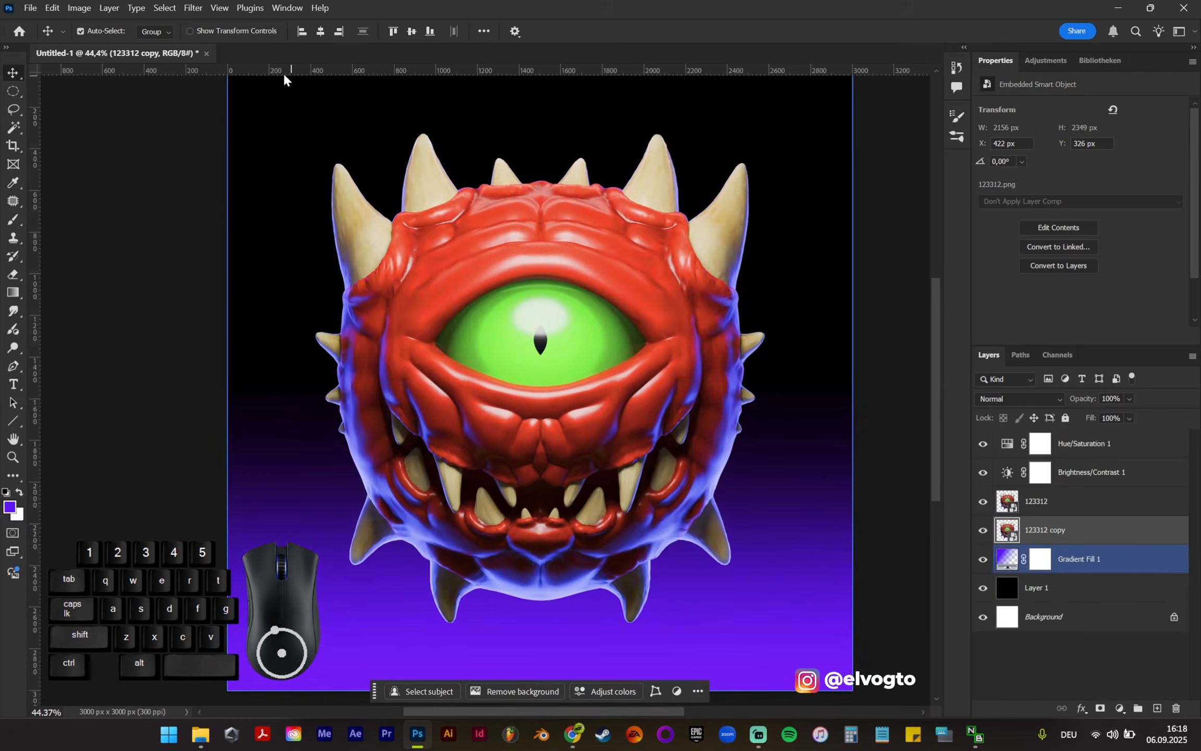
click(196, 14)
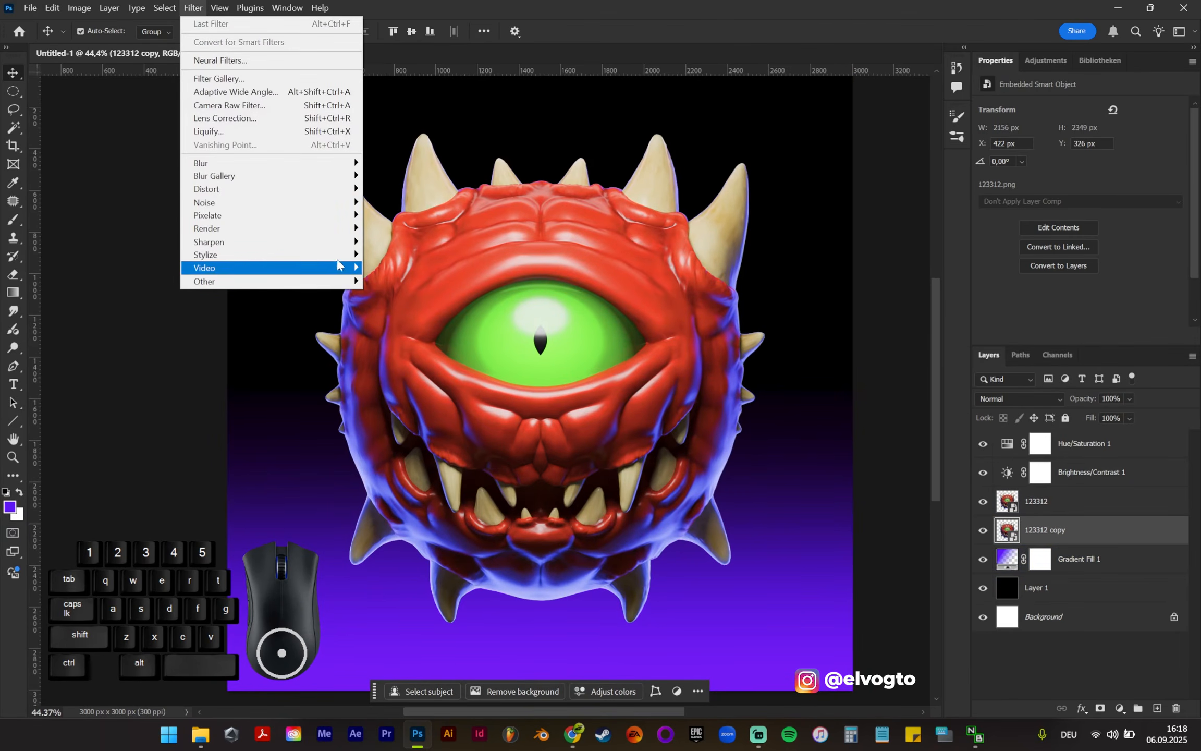
mouse_move(335, 178)
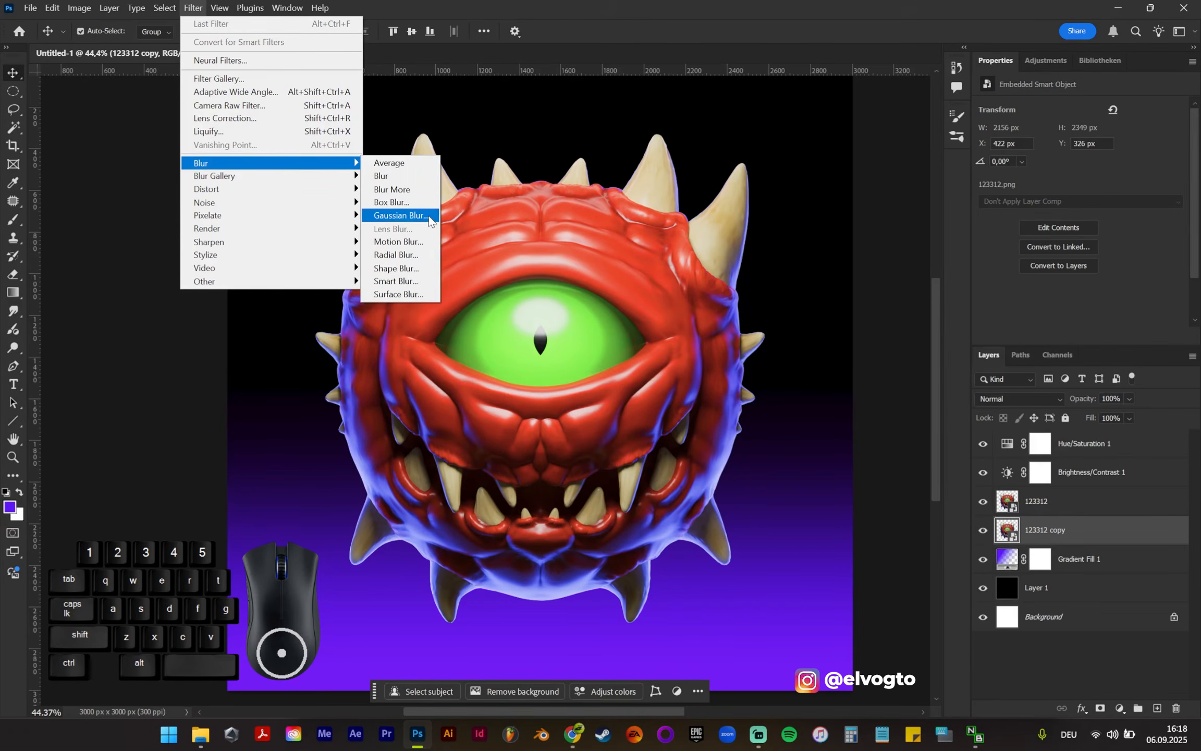
click(412, 215)
drag(946, 392, 962, 396)
click(1072, 202)
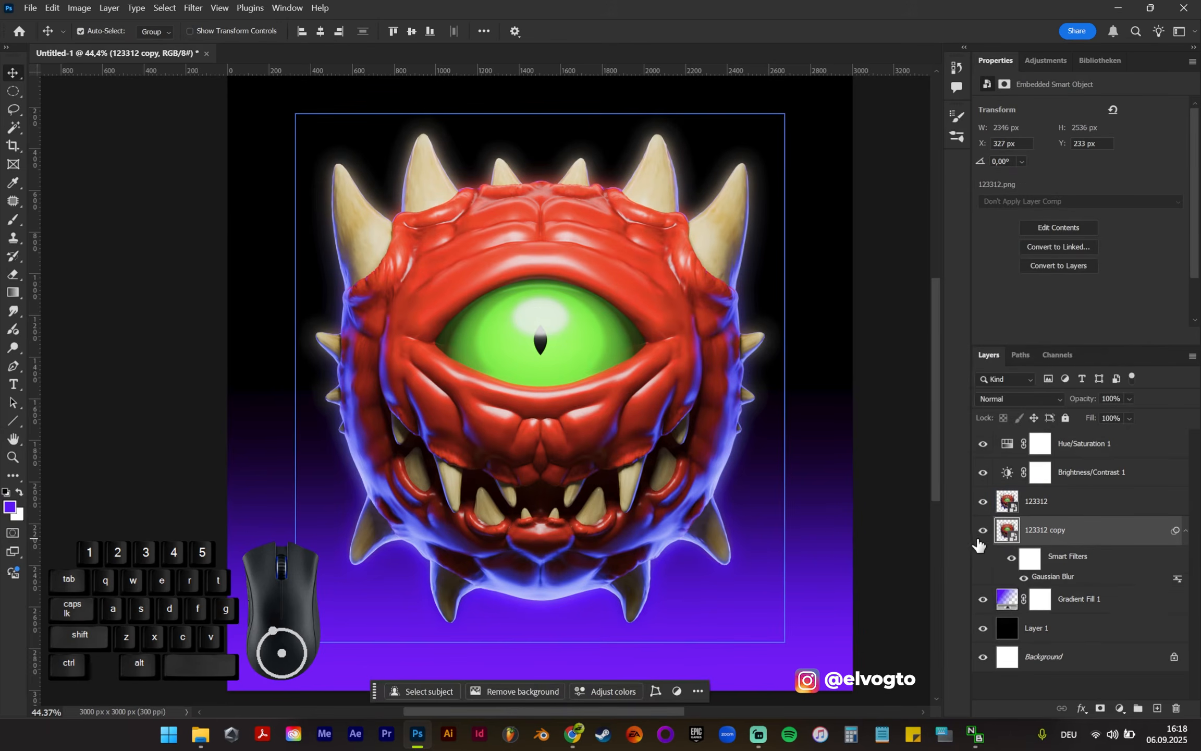
Step: Lower the opacity of the blurred 123312 copy layer to 40% to soften the creature's glow, leaving no layer selected
scroll(549, 312, down, 1)
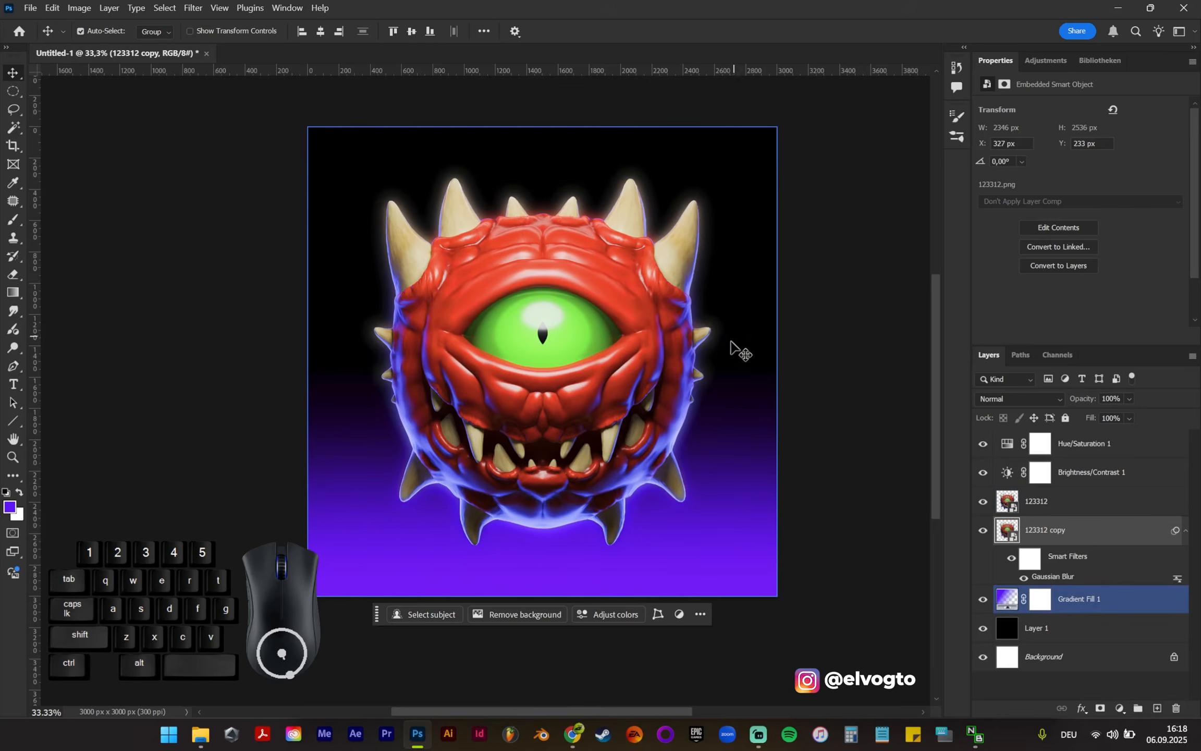
key(alt+bracketright)
alt+scroll(443, 350, up, 1)
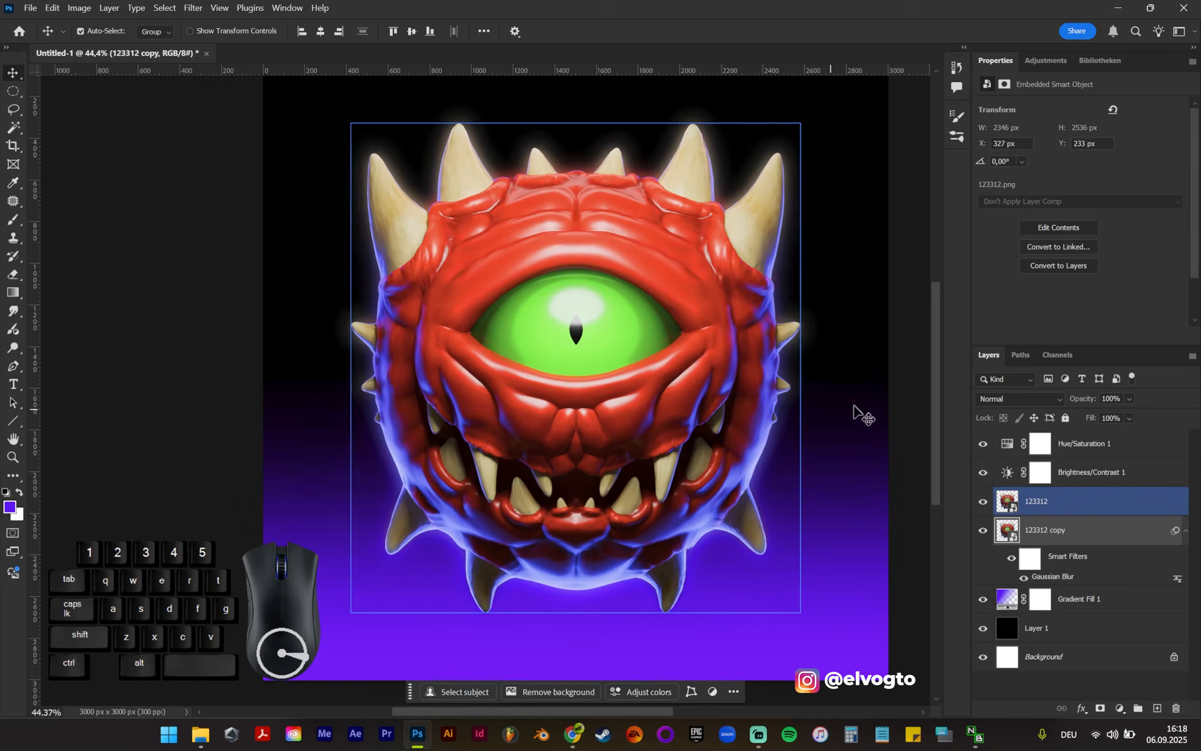
click(1112, 399)
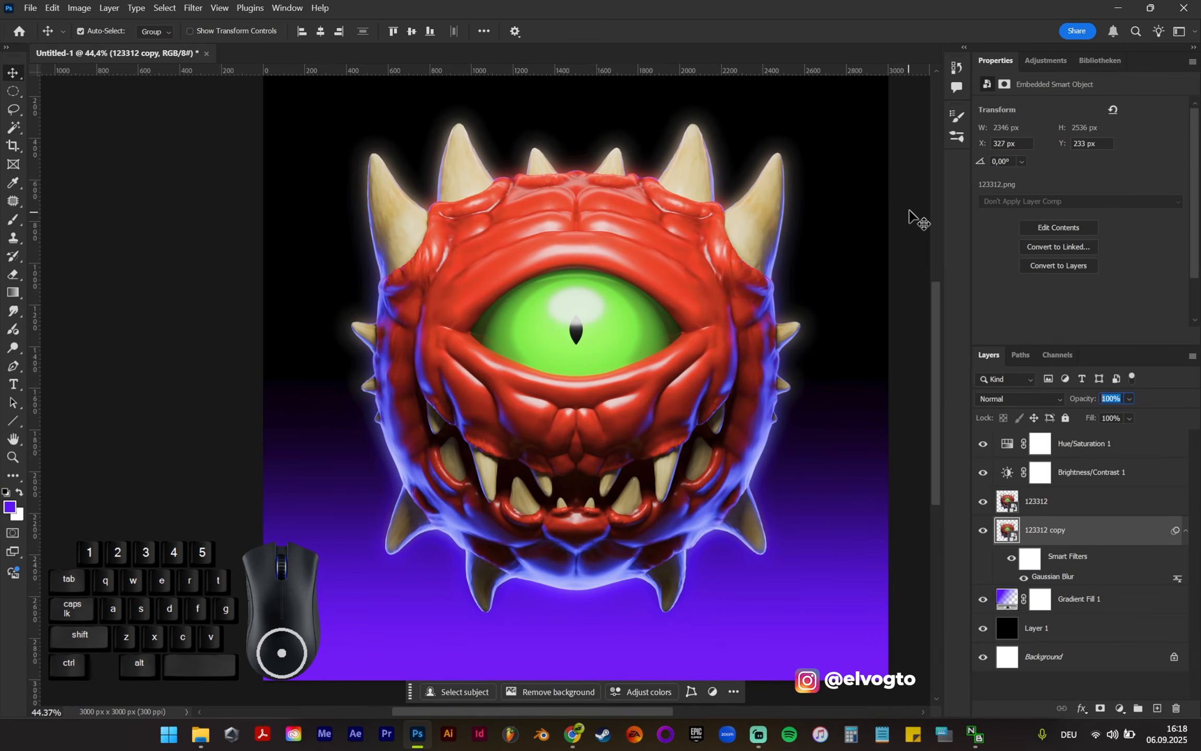
text(40)
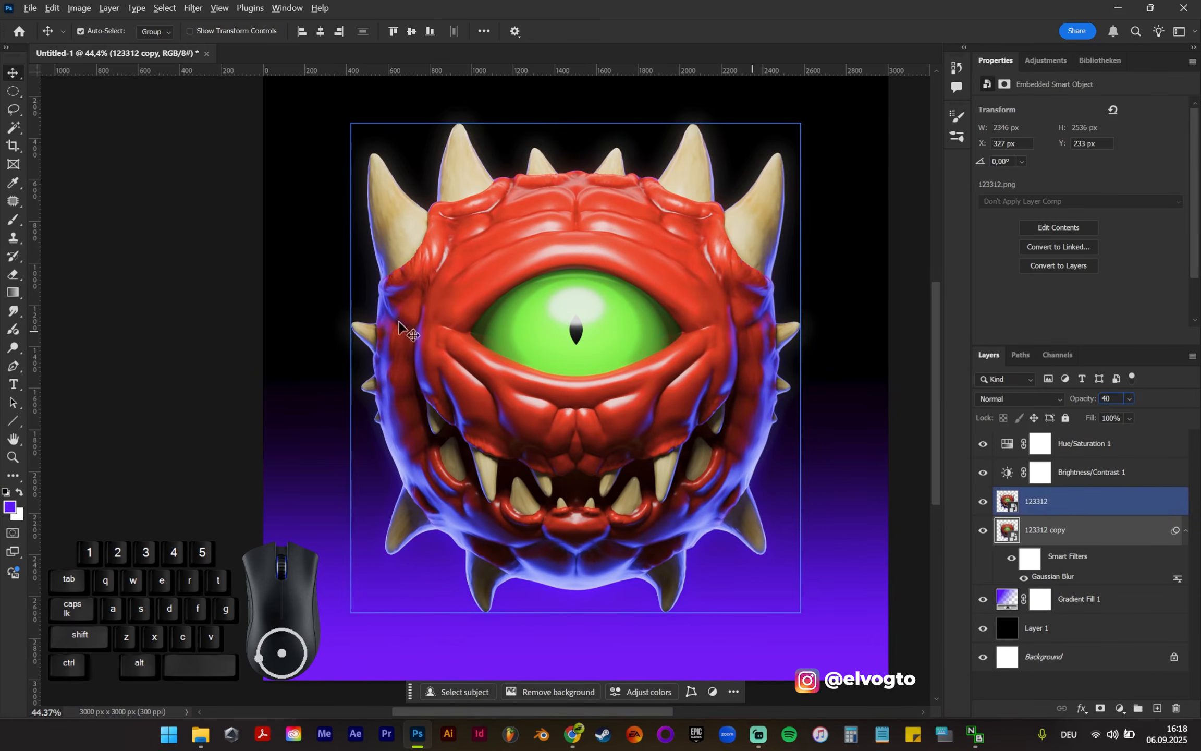
click(114, 272)
Step: Examine the composition with the softened glow, and hide the 123312 copy layer to compare the creature without it
alt+scroll(115, 272, down, 1)
alt+scroll(243, 272, down, 1)
ctrl+scroll(300, 188, right, 1)
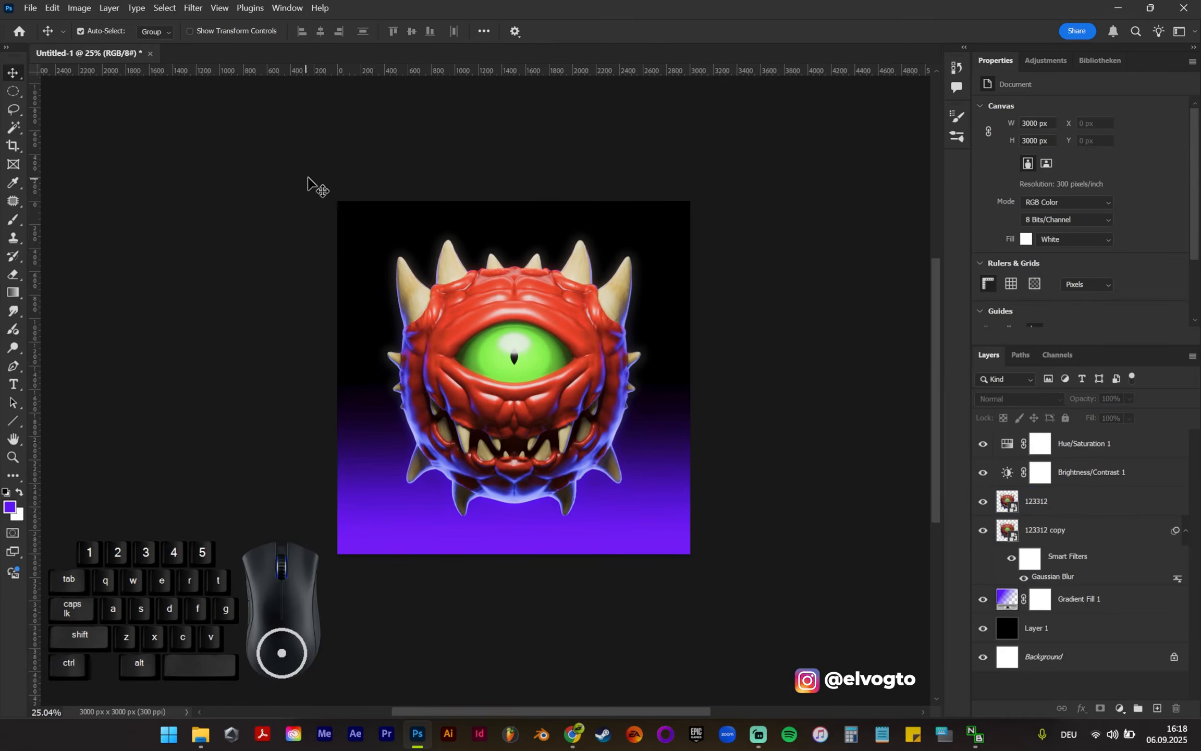
click(342, 296)
click(407, 411)
alt+scroll(407, 412, up, 1)
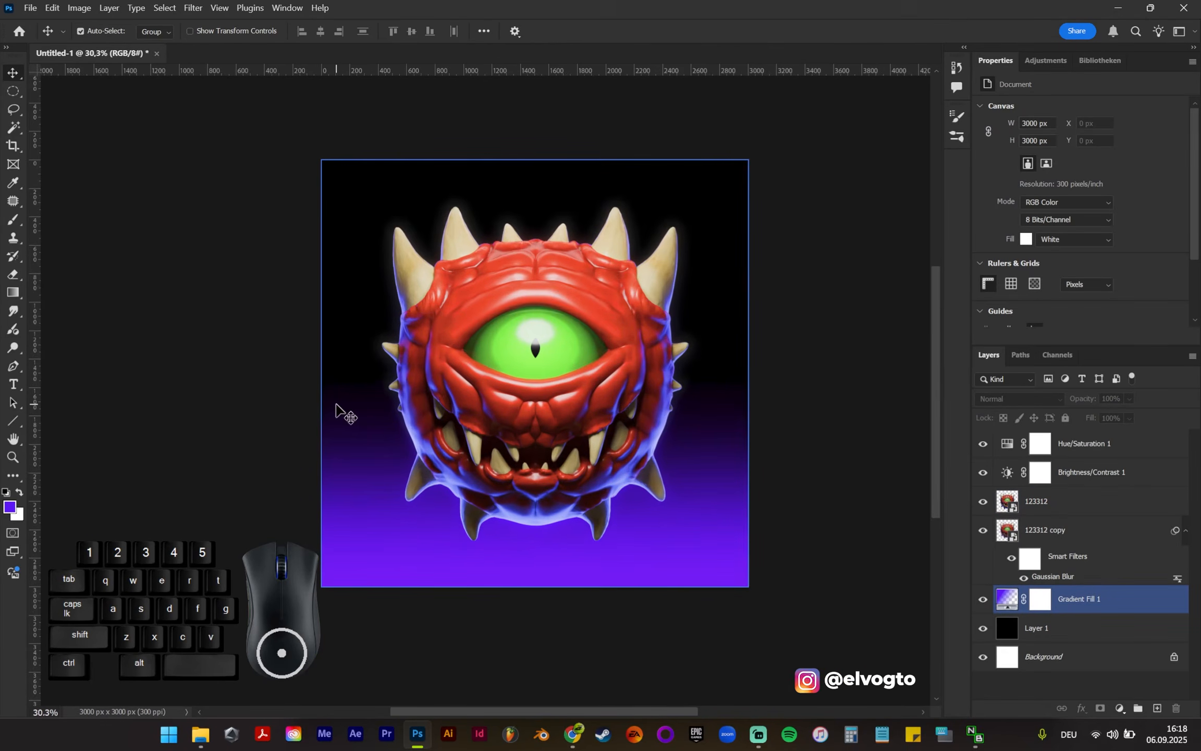
click(989, 528)
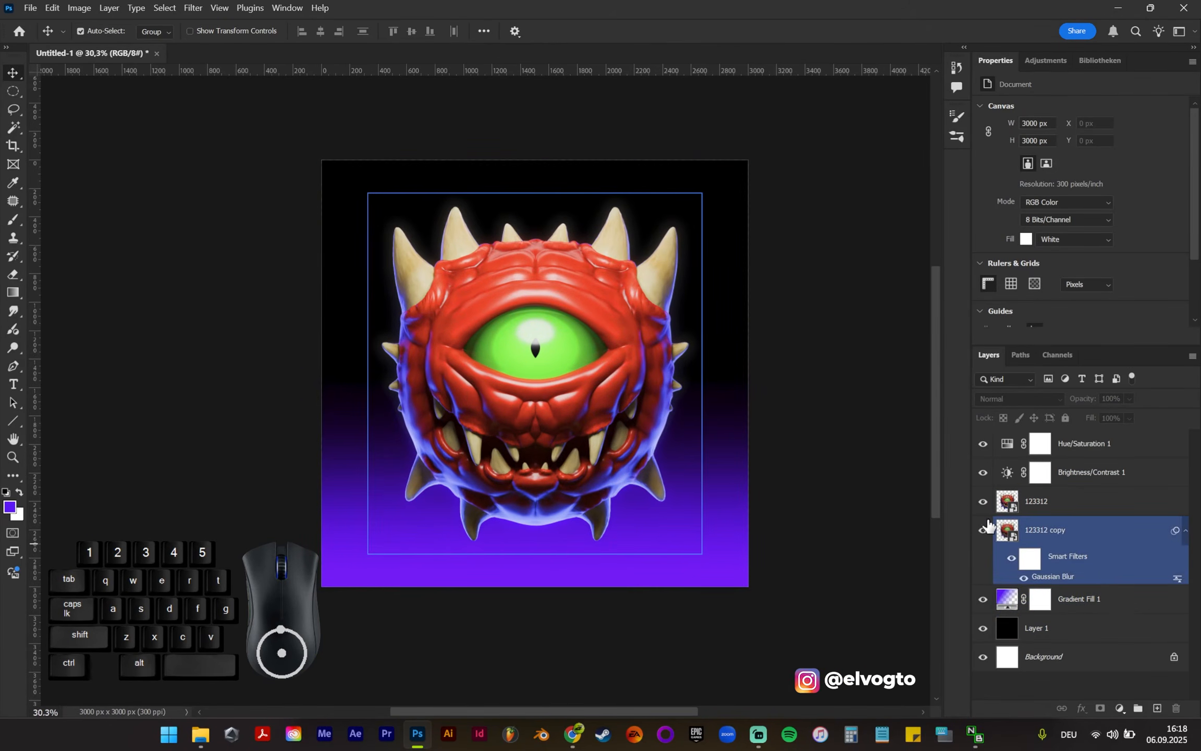
click(983, 531)
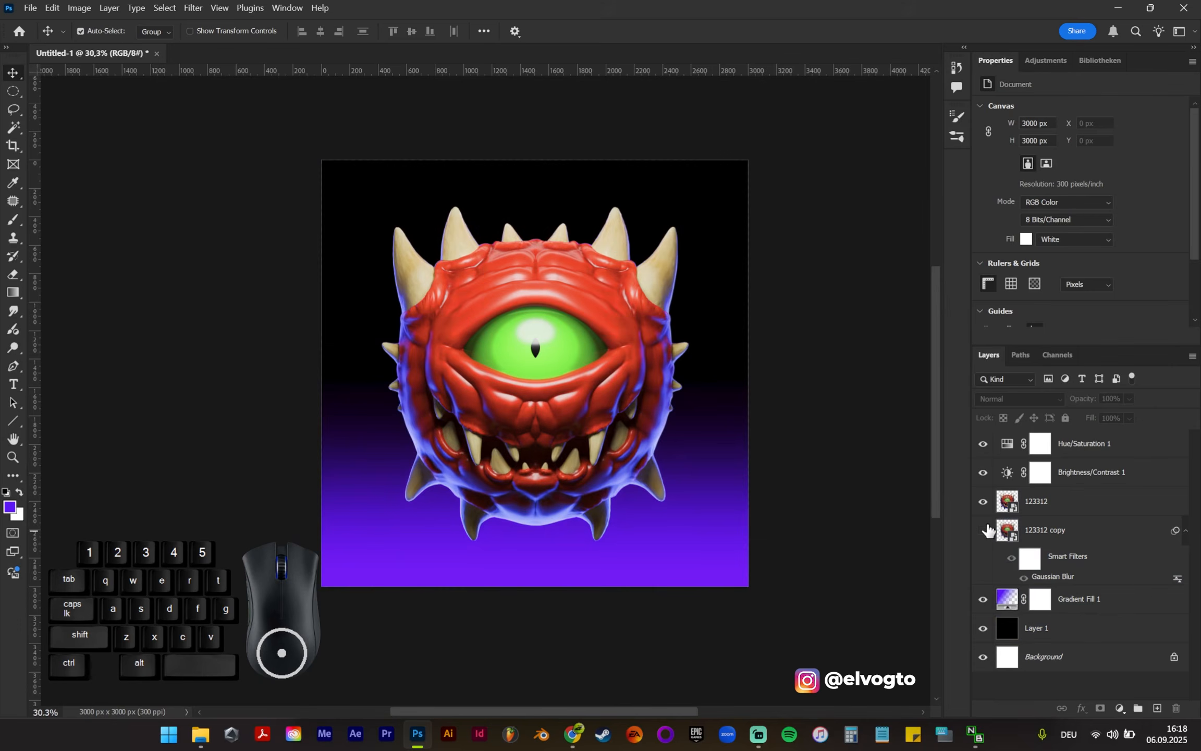
alt+scroll(503, 396, up, 2)
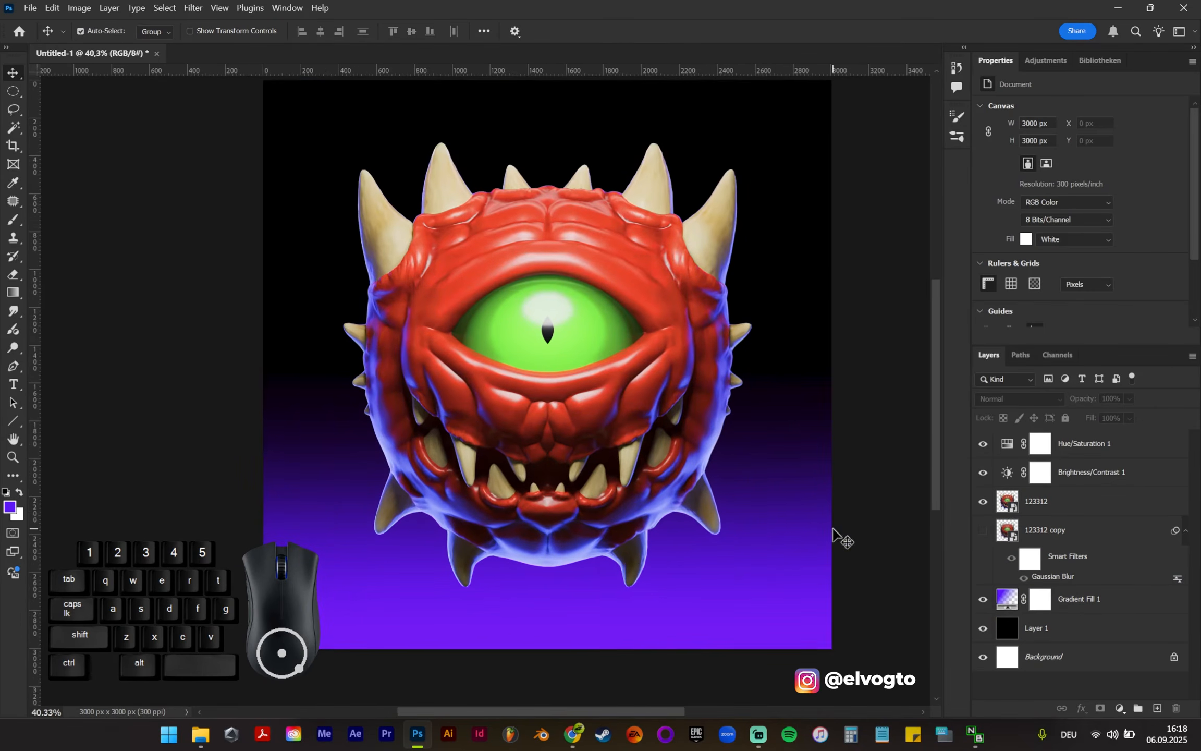